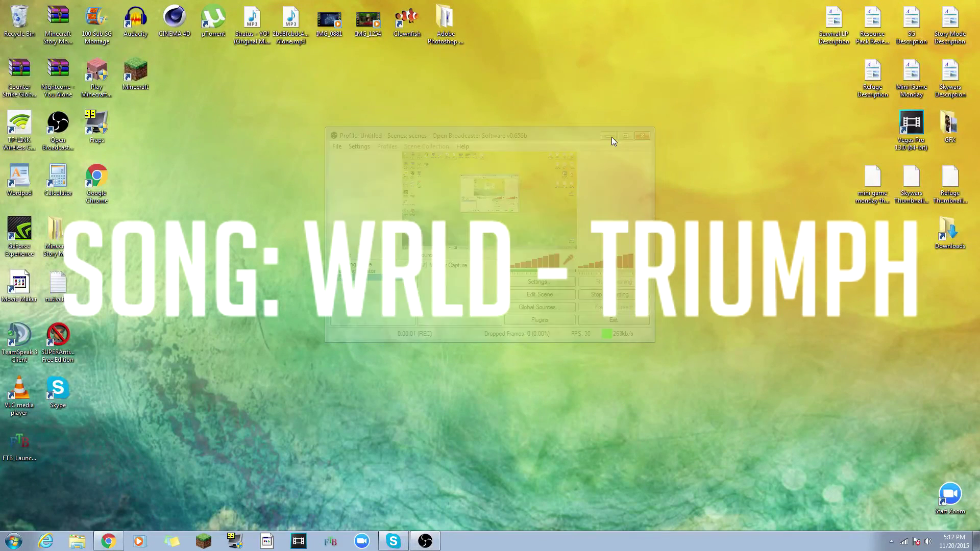
- Minimize the OBS recording window and bring Chrome back from the taskbar
left_click(610, 136)
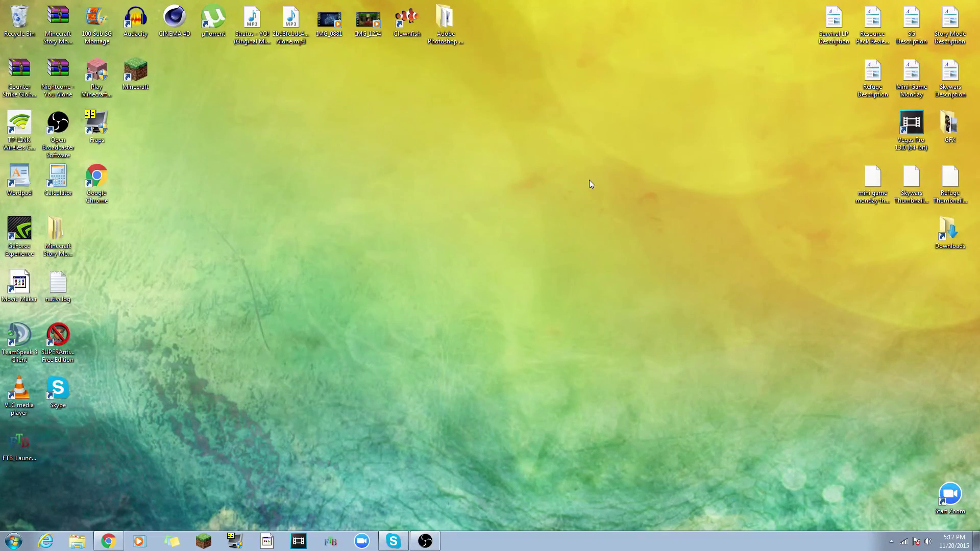
left_click_drag(490, 263, 784, 345)
left_click_drag(330, 368, 496, 134)
left_click_drag(380, 309, 434, 340)
left_click_drag(462, 301, 531, 403)
left_click_drag(428, 407, 360, 257)
left_click_drag(455, 291, 700, 298)
left_click(108, 542)
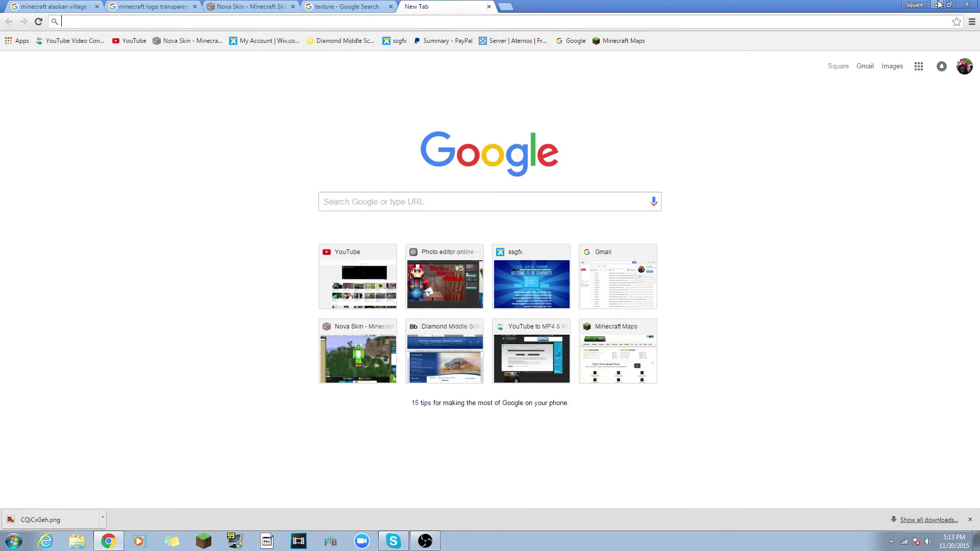
- Navigate Chrome to the Pixlr Editor page
left_click(937, 4)
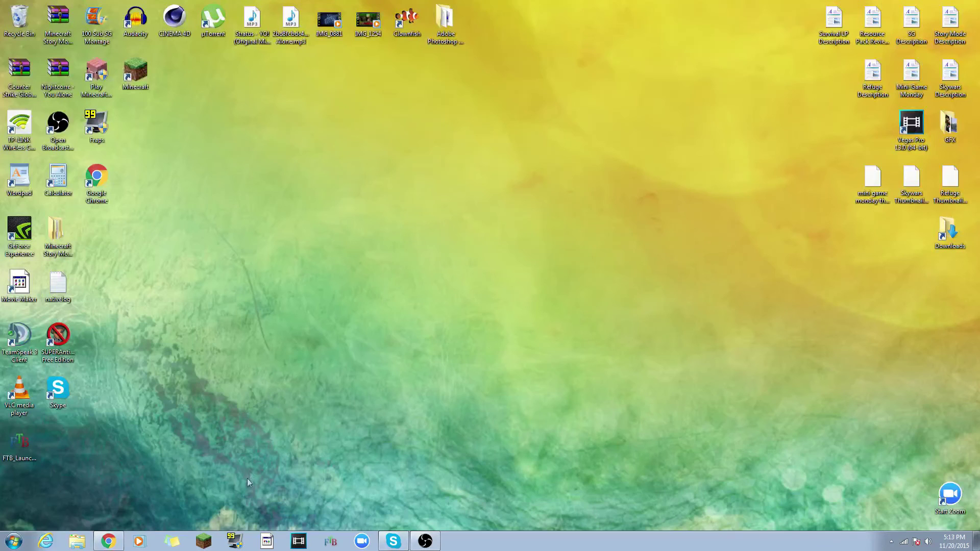
left_click(109, 541)
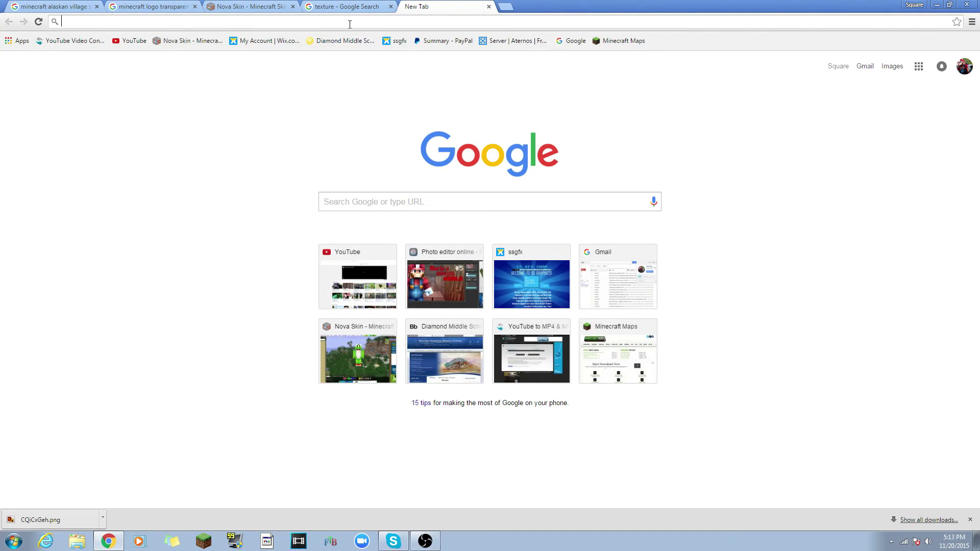
type("s")
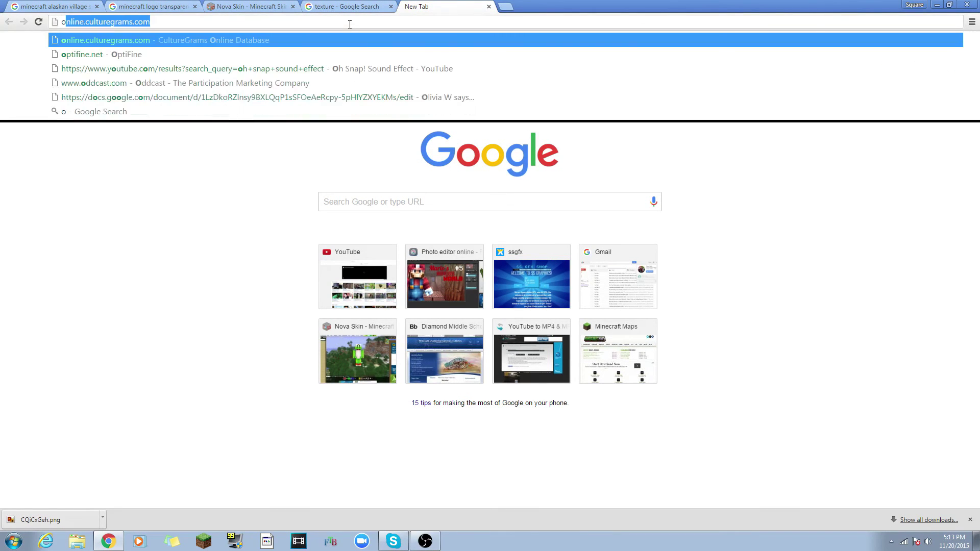
type("p")
key("BackSpace")
key("BackSpace")
type("pix")
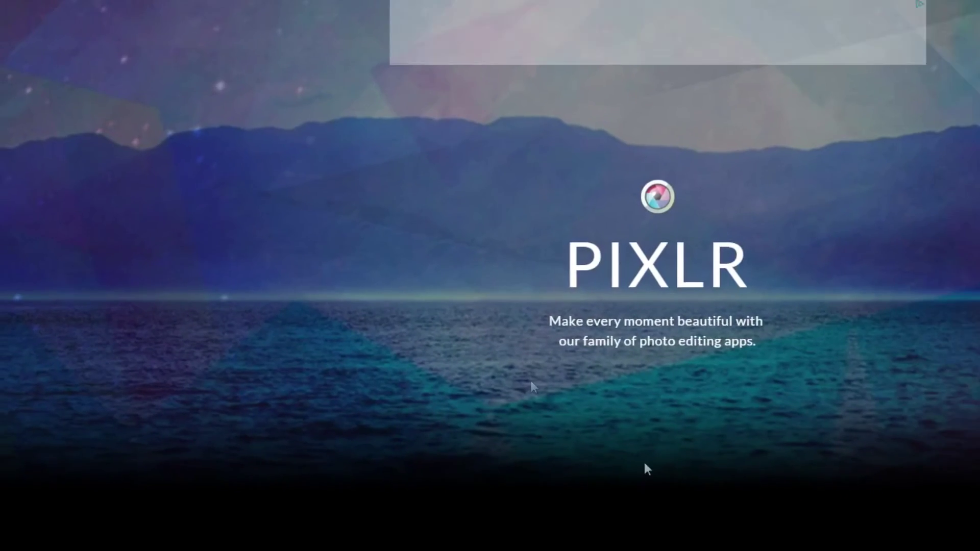
scroll(387, 250, "down", 5)
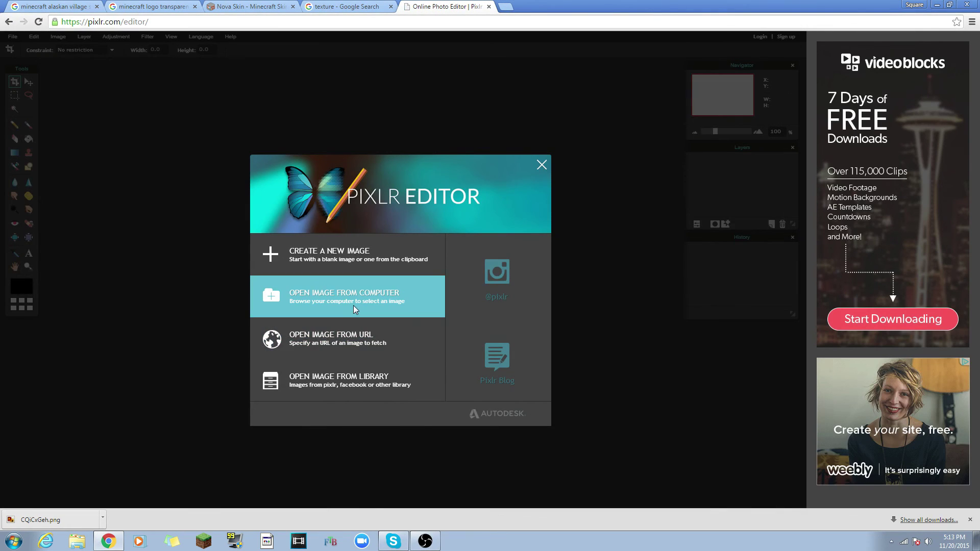
- Open Minecraft Thumbnail Tutorial.pxd from the 'already made thumbs' folder
left_click(355, 309)
double_click(258, 114)
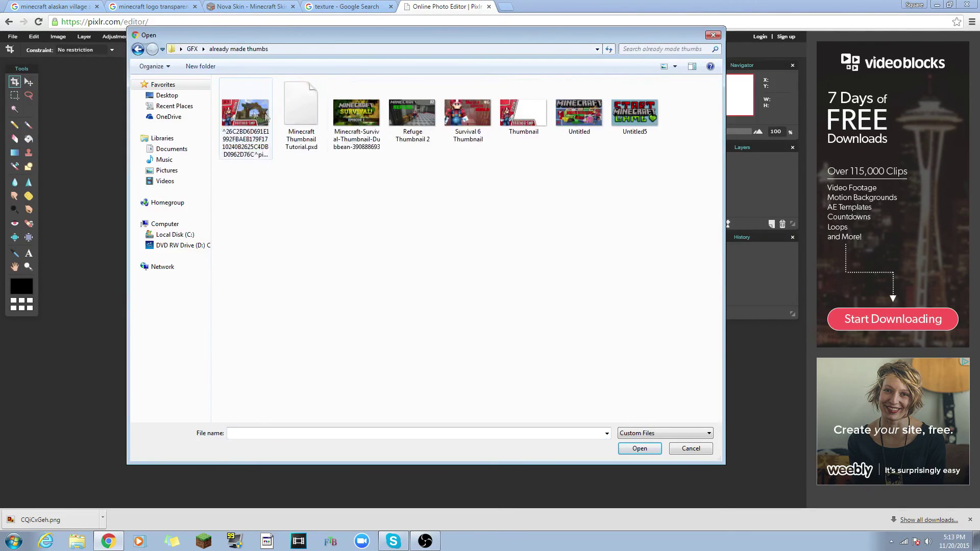
left_click(301, 127)
left_click(641, 449)
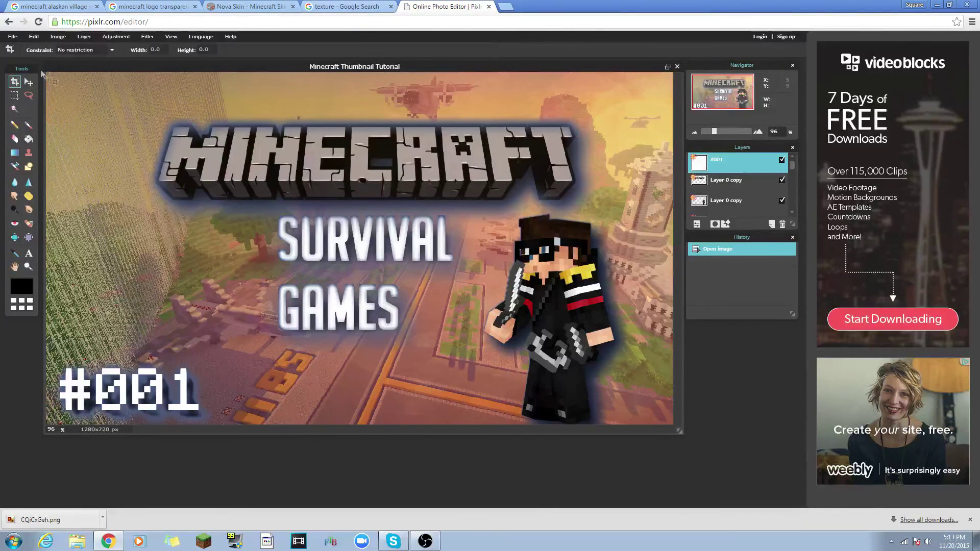
left_click(133, 22)
- Reload the editor, discard the old project, and create a transparent 1280x720 canvas
key("Return")
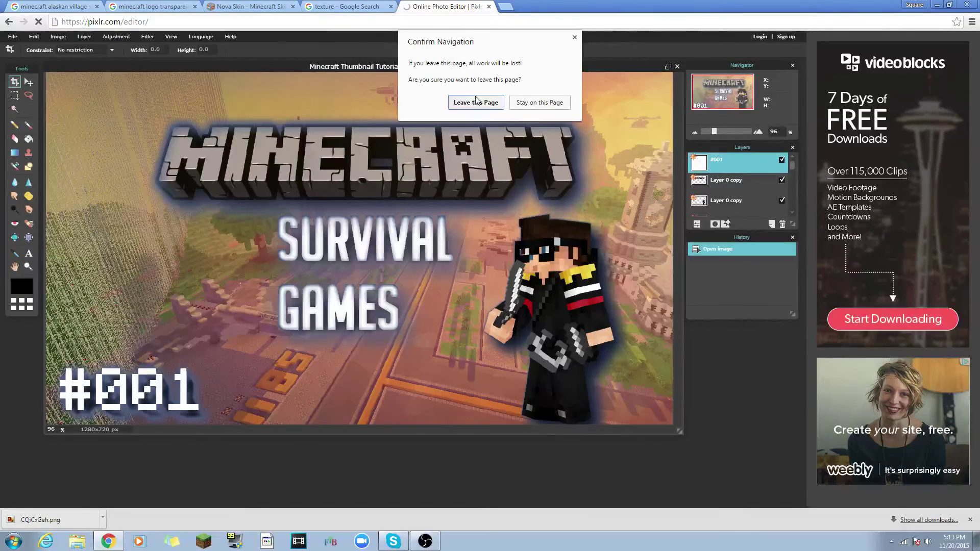
left_click(476, 102)
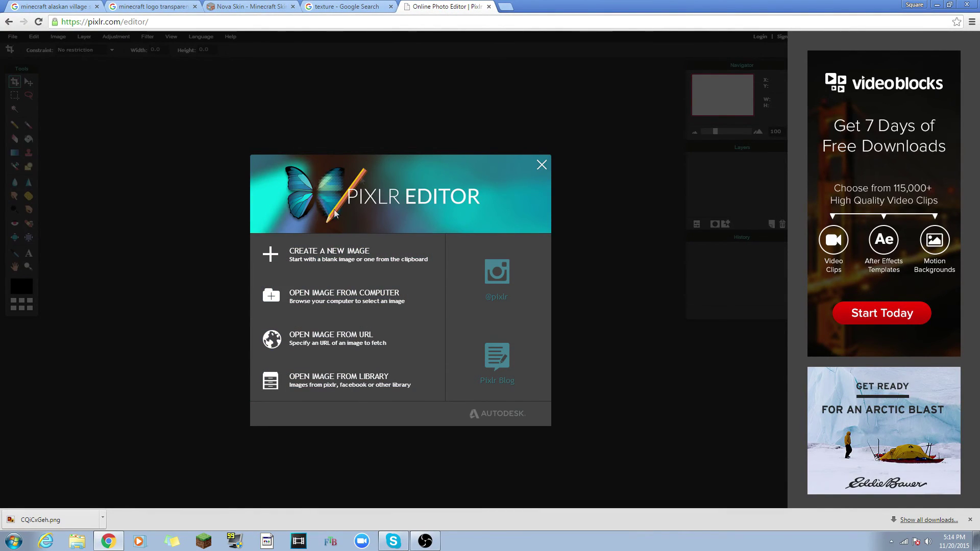
left_click(342, 251)
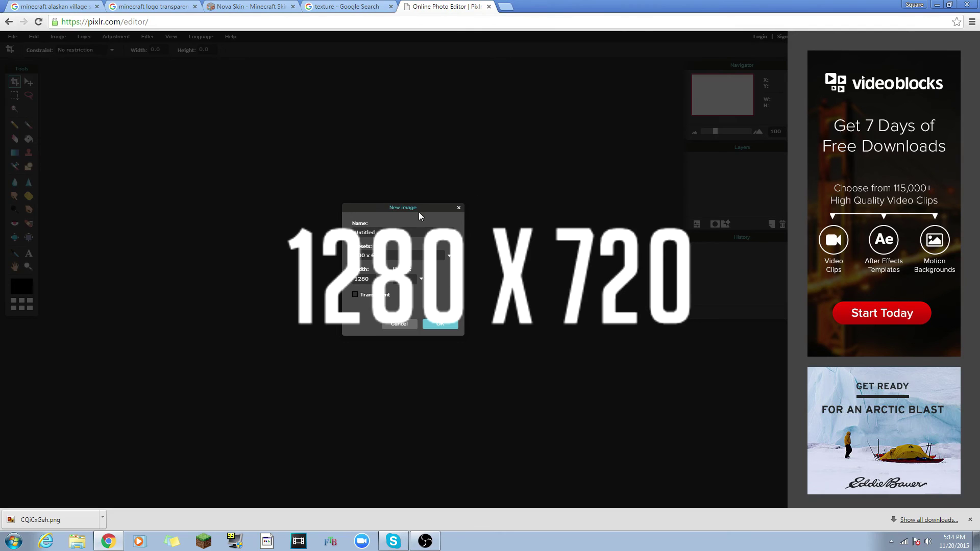
mouse_move(412, 204)
left_mouse_down()
mouse_move(481, 182)
mouse_move(450, 213)
mouse_move(411, 205)
left_mouse_up()
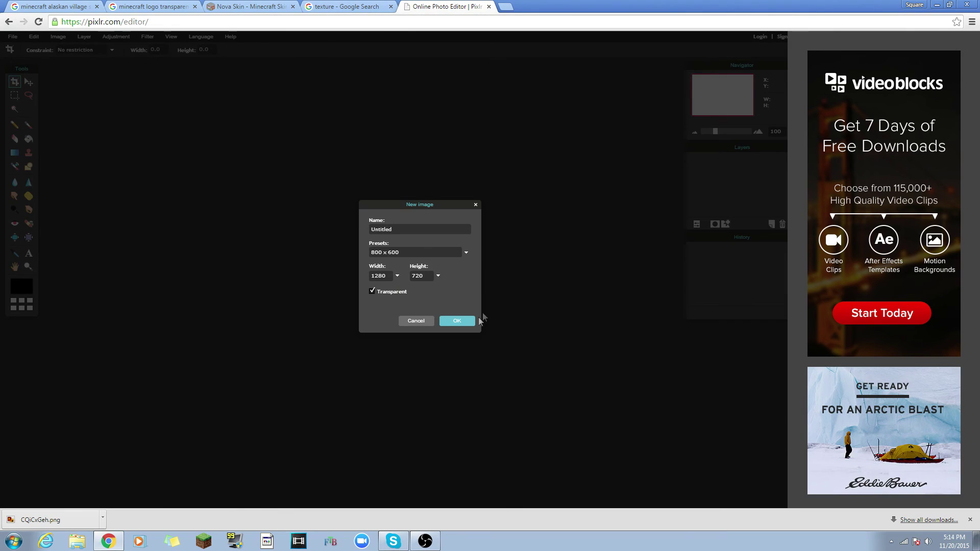
left_click(456, 321)
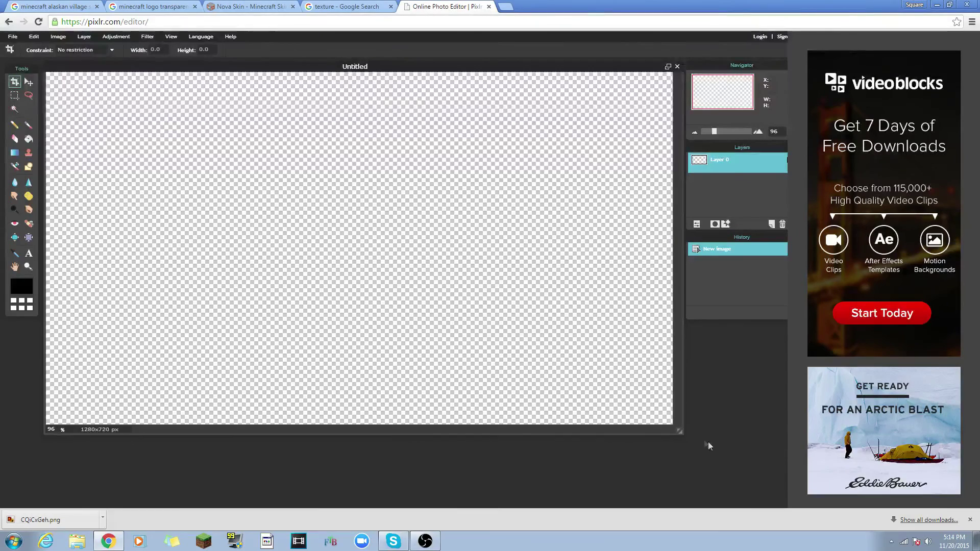
- Open the village-by-the-water shader screenshot full size from the alaskan village shaders image results
left_click(92, 6)
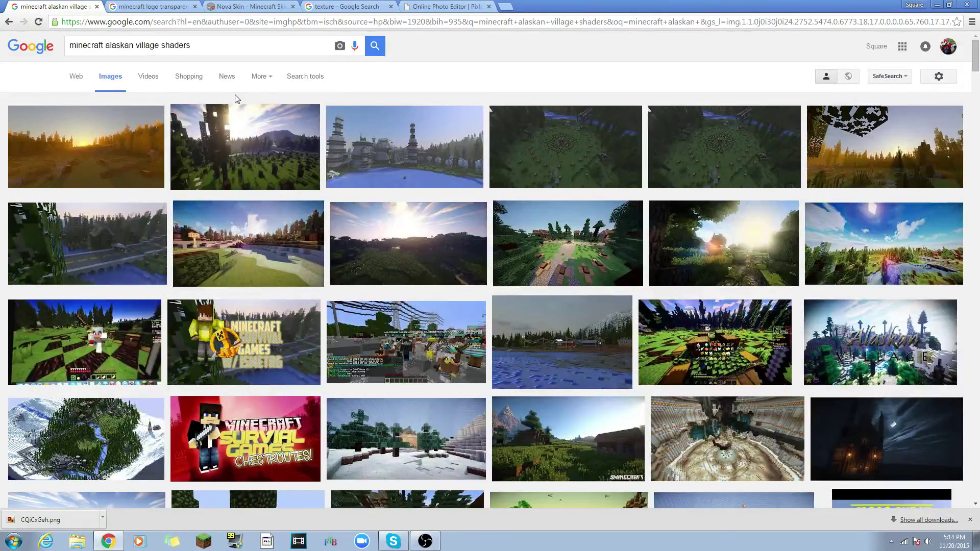
left_click(233, 45)
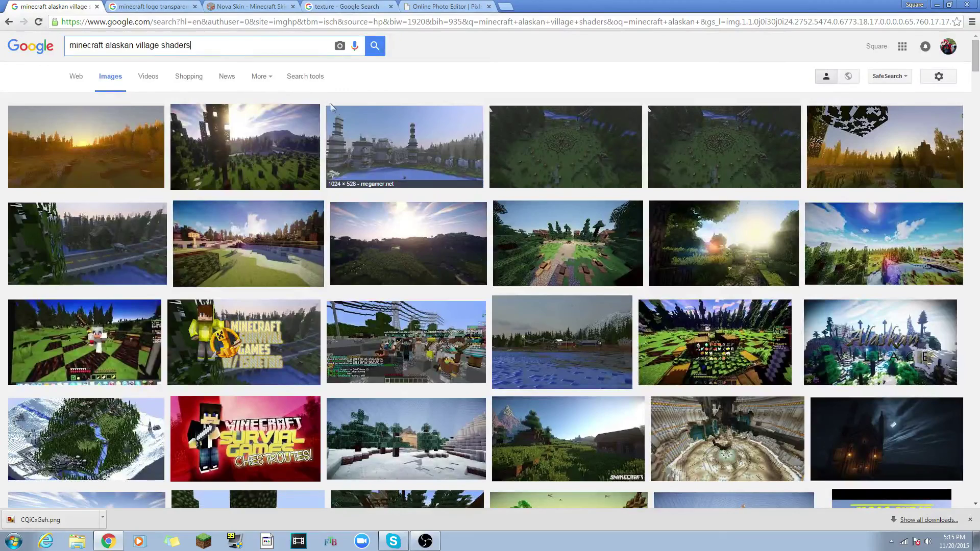
left_click(387, 126)
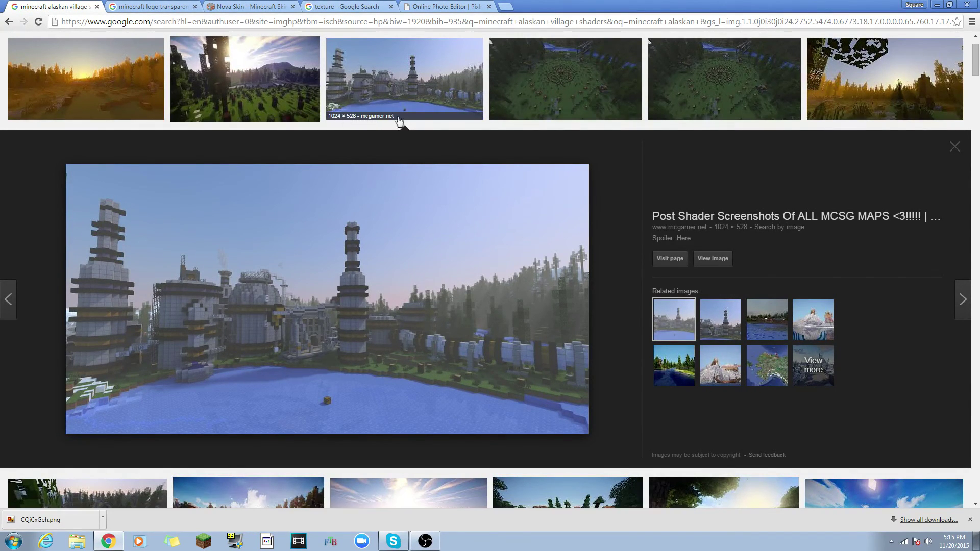
left_click_drag(375, 121, 586, 254)
scroll(586, 253, "down", 1)
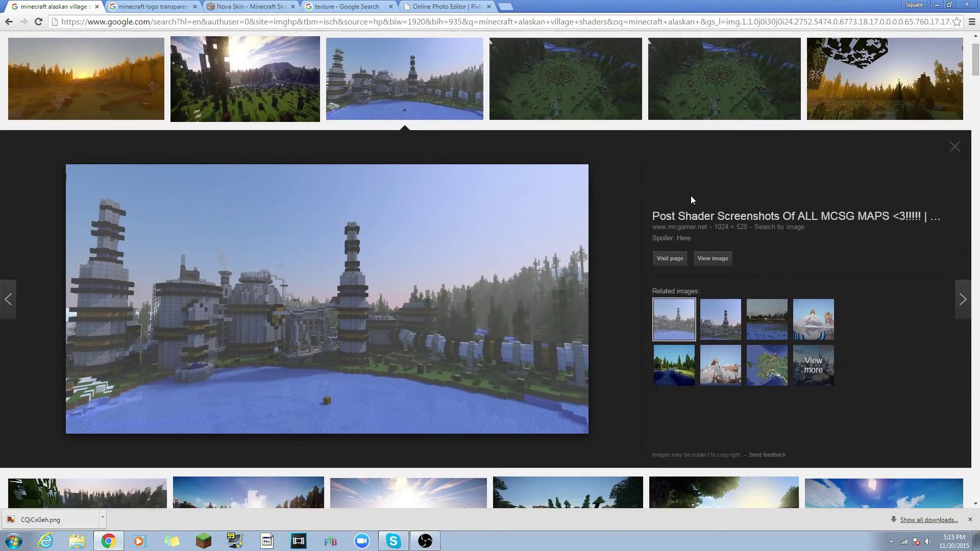
left_click(713, 258)
- Save the full-size screenshot (CQiCxGeh.png) to the computer and return to Pixlr
right_click(389, 227)
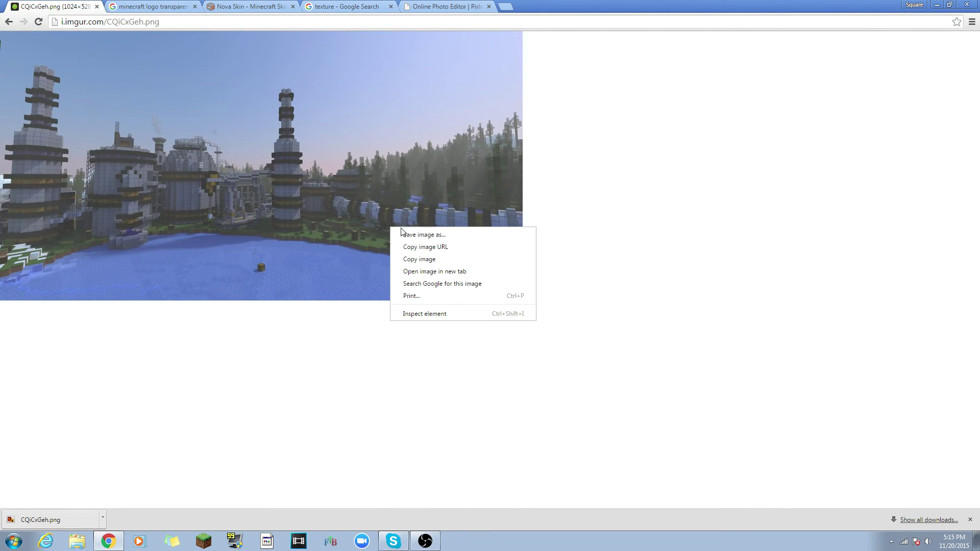
left_click(406, 232)
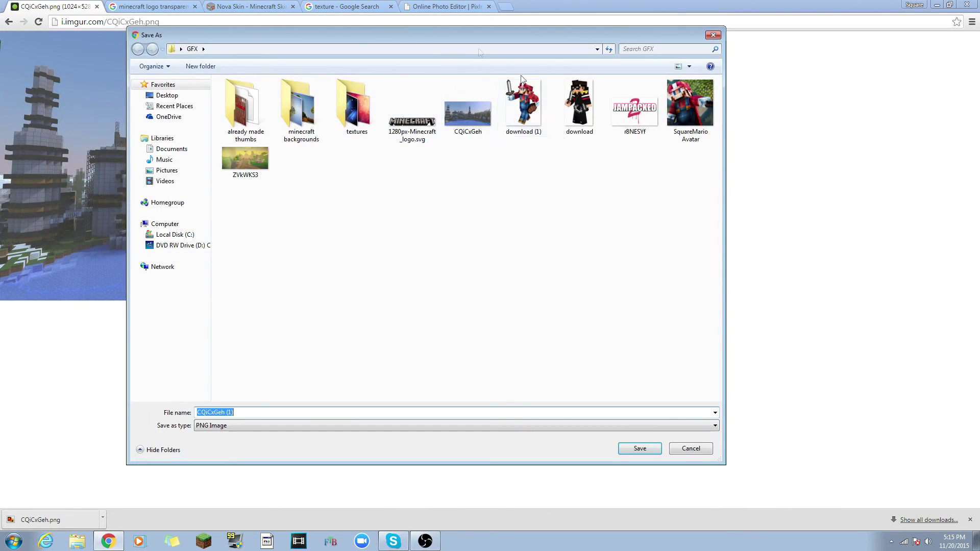
left_click(692, 450)
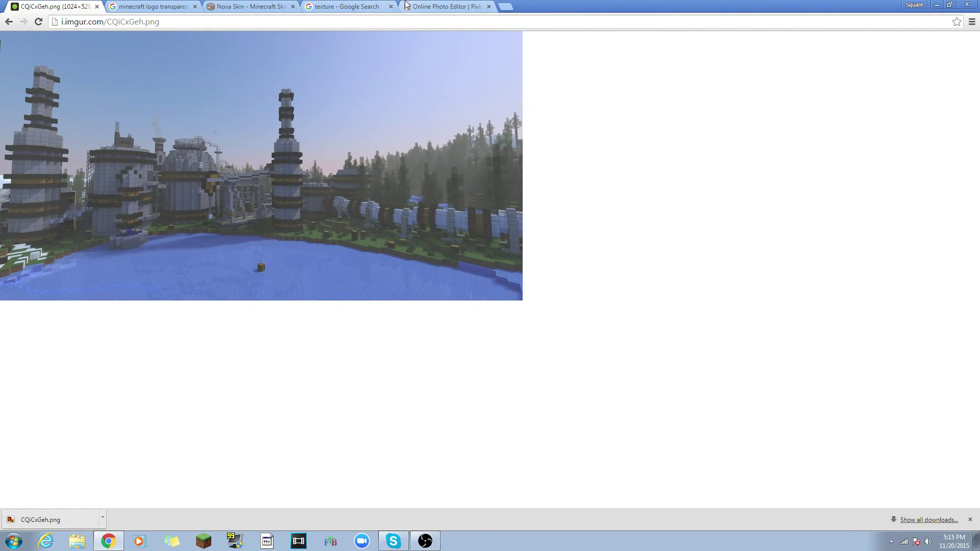
left_click(464, 5)
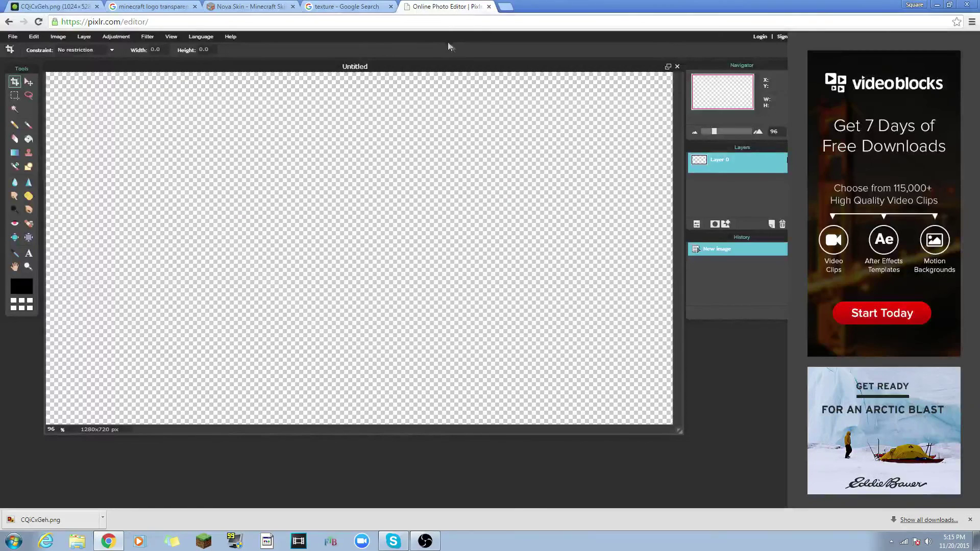
- Open the downloaded CQiCxGeh.png screenshot from the Desktop in Pixlr
left_click(14, 37)
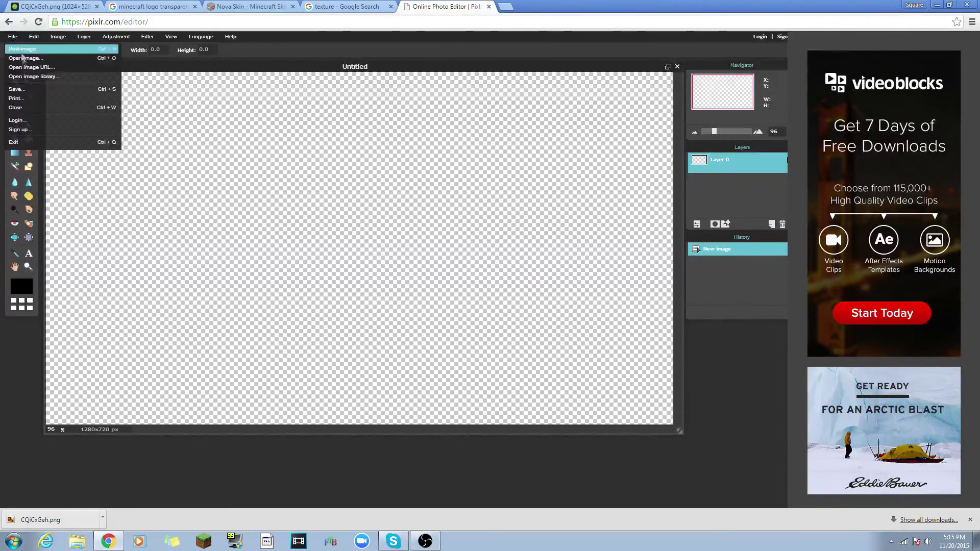
left_click(23, 57)
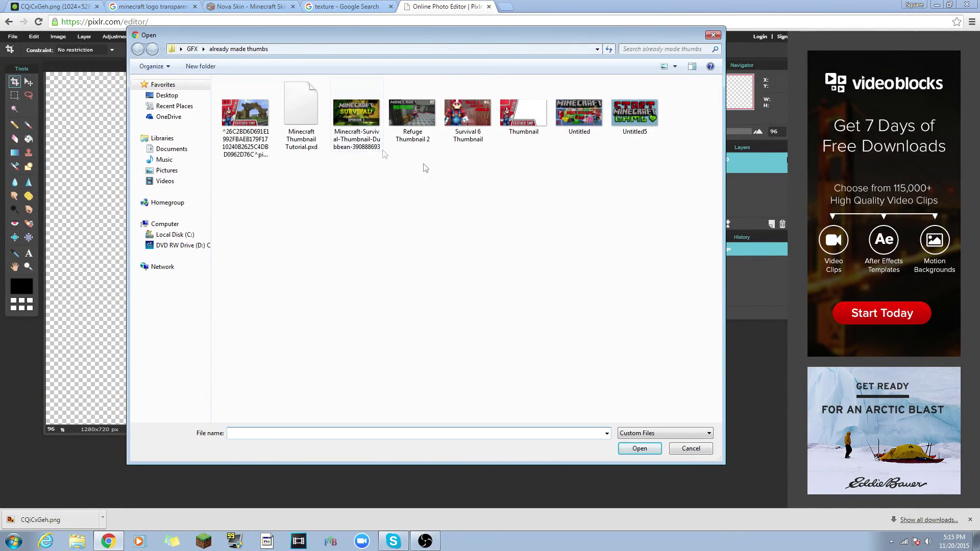
left_click(138, 51)
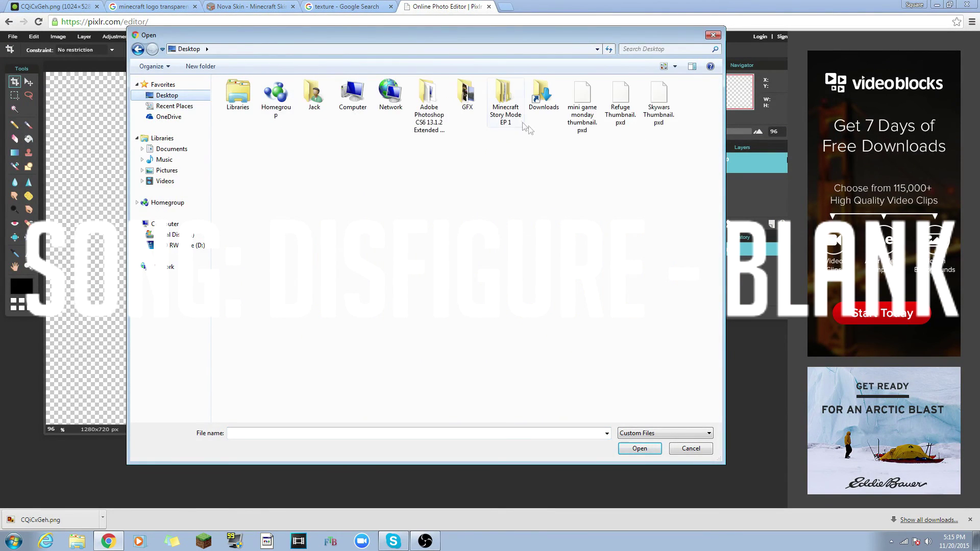
left_click(469, 107)
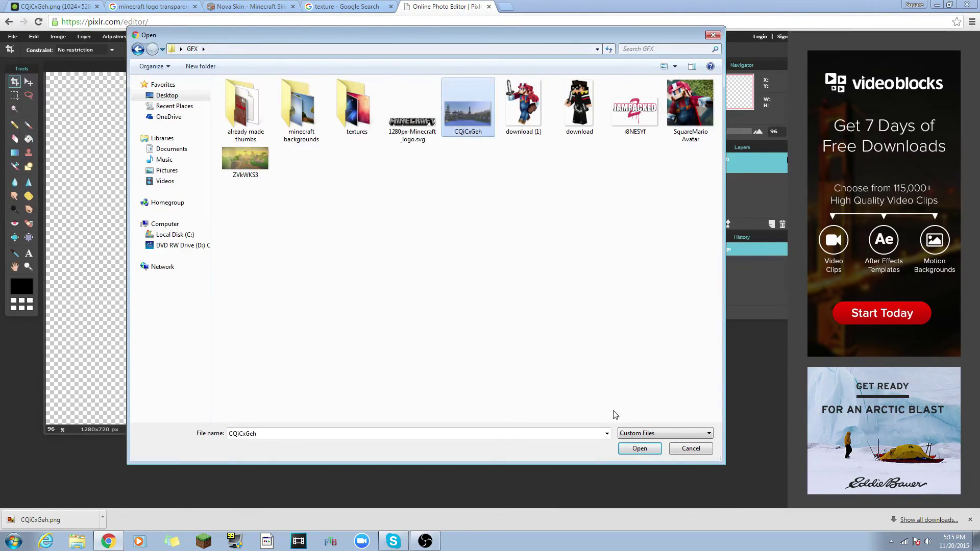
left_click(639, 449)
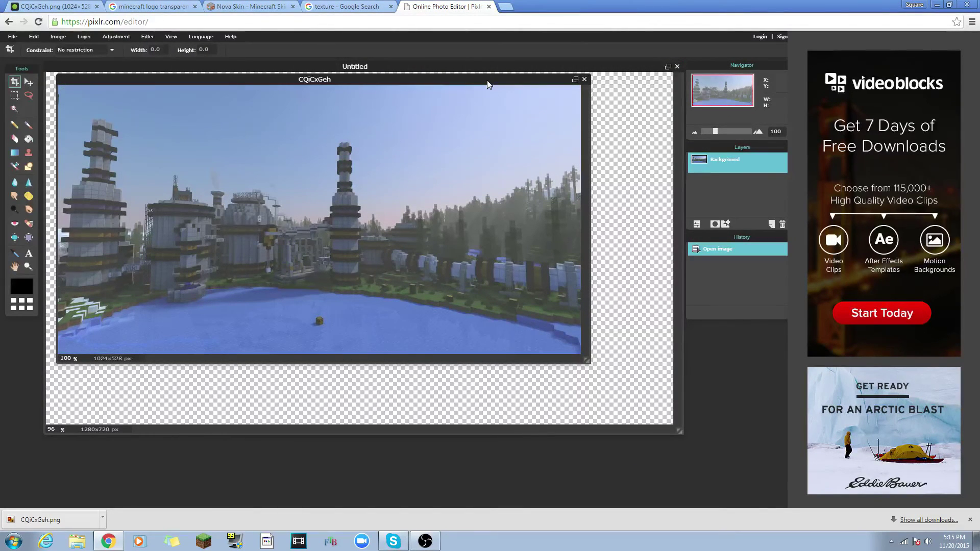
- Duplicate the screenshot's Background layer and drag the copy onto the Untitled canvas
mouse_move(715, 147)
left_mouse_down()
mouse_move(685, 146)
mouse_move(724, 147)
left_mouse_up()
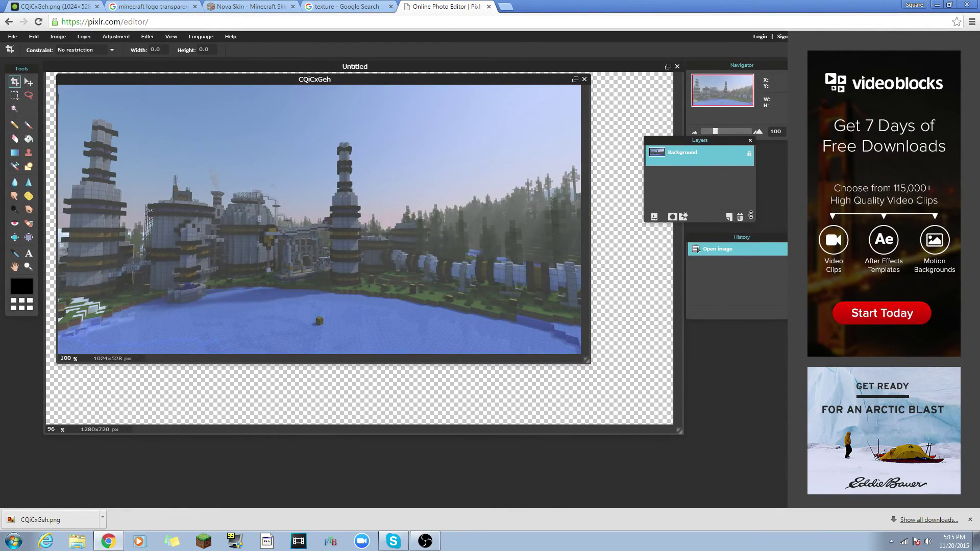
left_click_drag(750, 215, 750, 268)
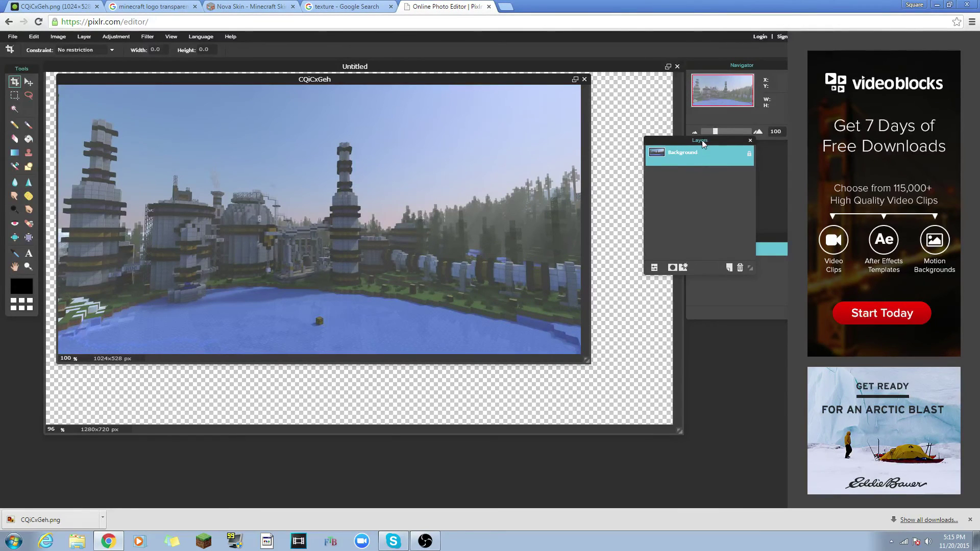
left_click_drag(702, 144, 730, 141)
right_click(715, 151)
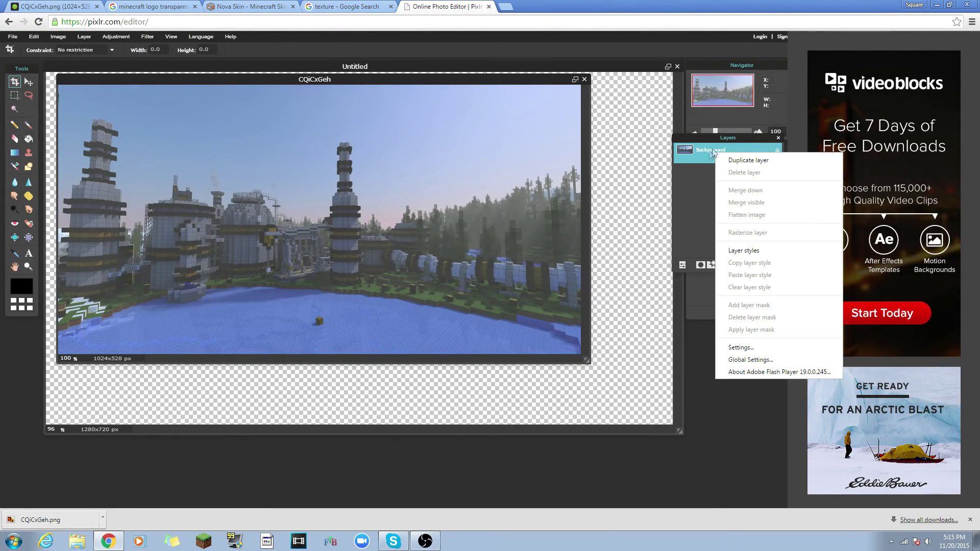
left_click(727, 160)
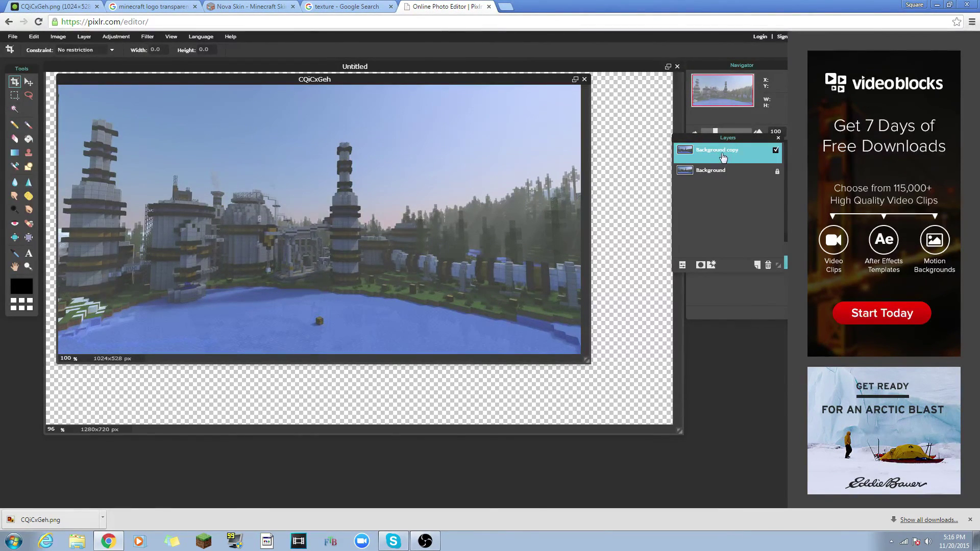
left_click_drag(727, 153, 632, 164)
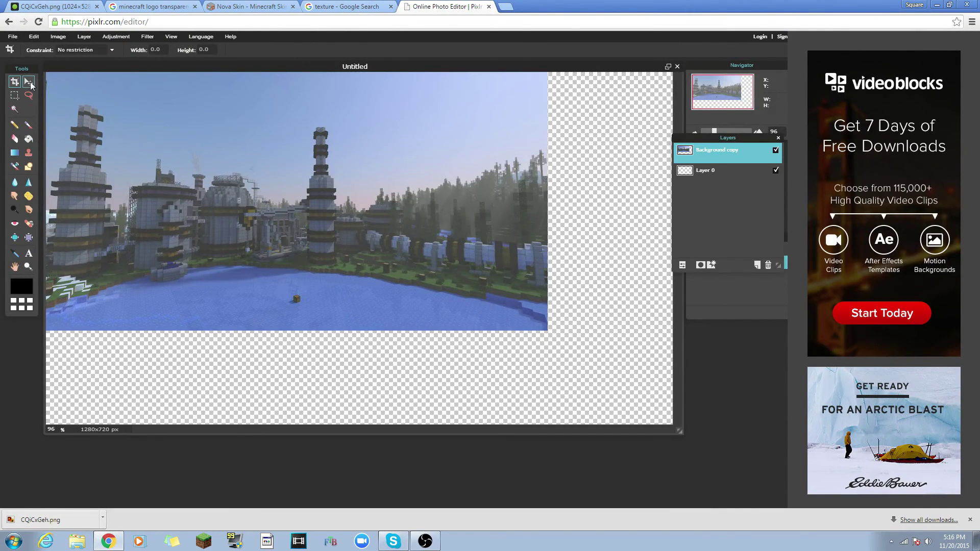
left_click(6, 37)
- Free-transform the landscape layer, scaling it up to cover the whole 1280x720 canvas
mouse_move(33, 36)
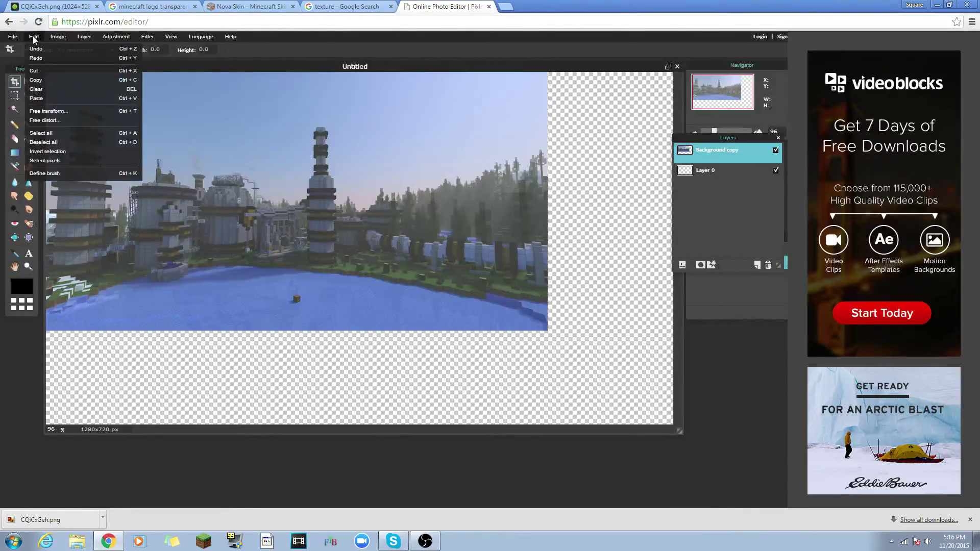
left_click(43, 110)
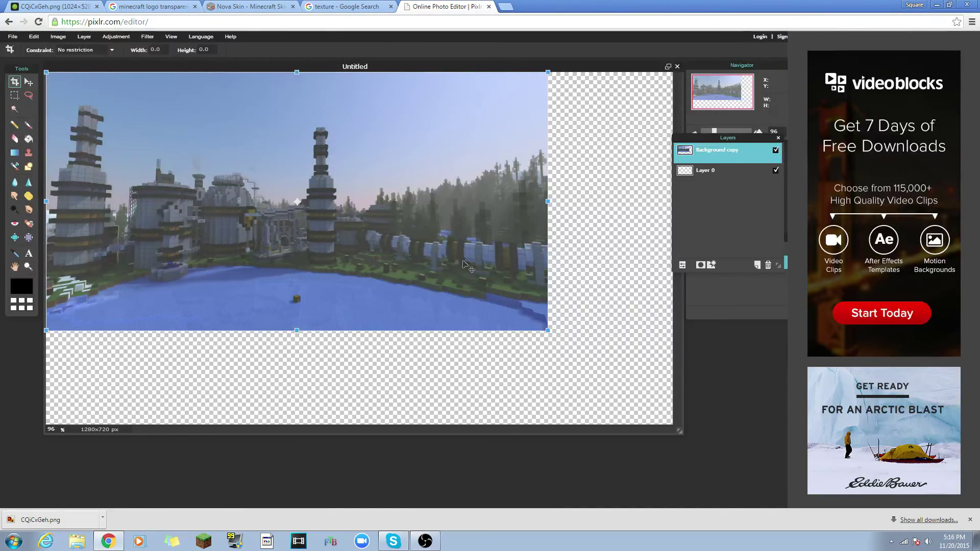
left_click_drag(317, 209, 373, 253)
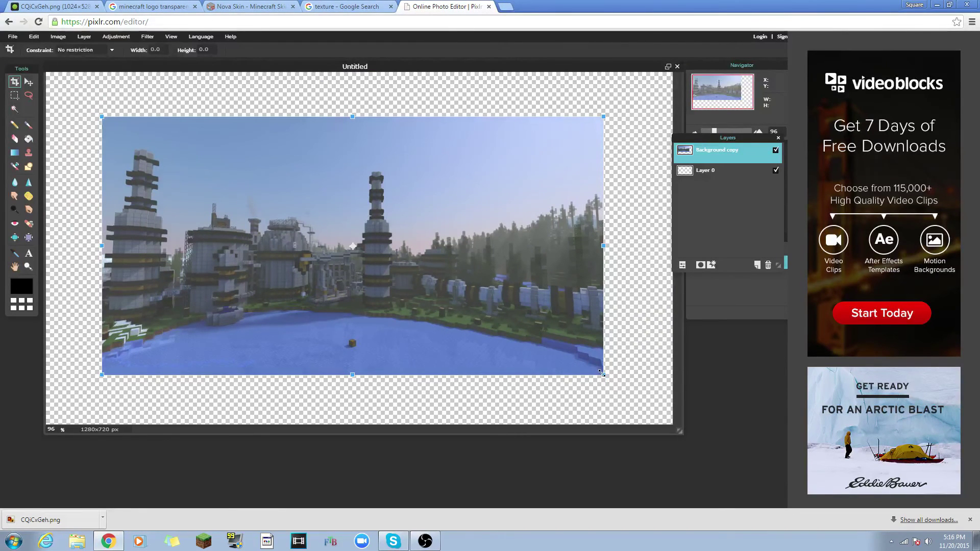
left_click_drag(602, 373, 738, 444)
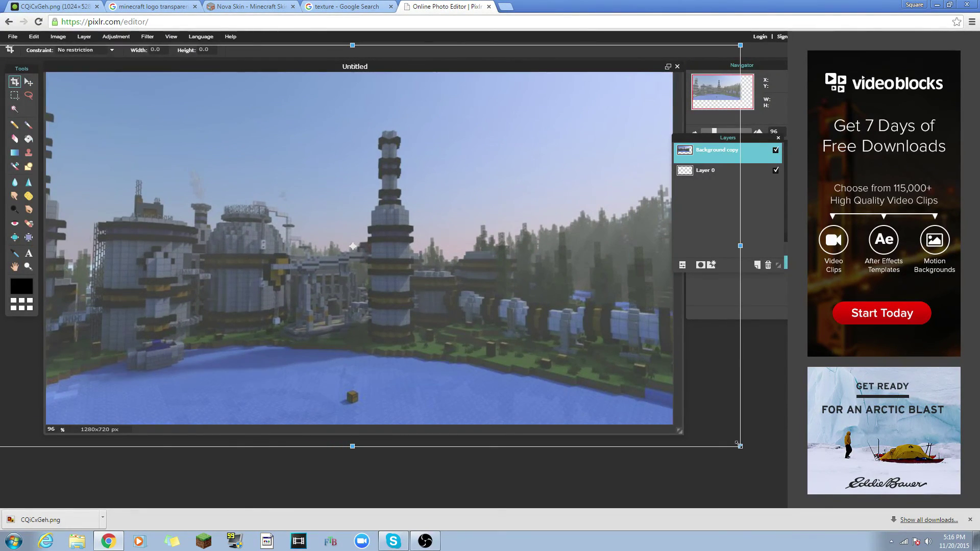
left_click(588, 473)
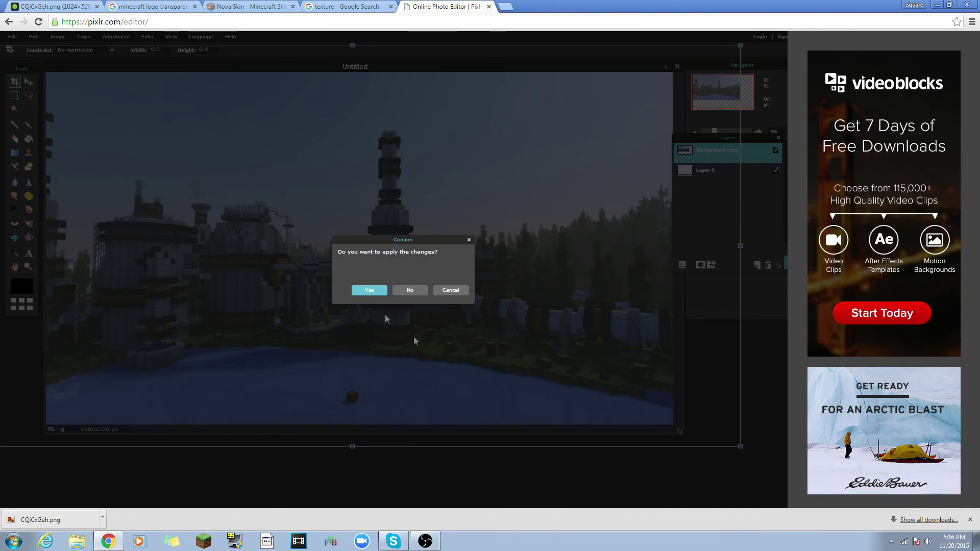
left_click(365, 290)
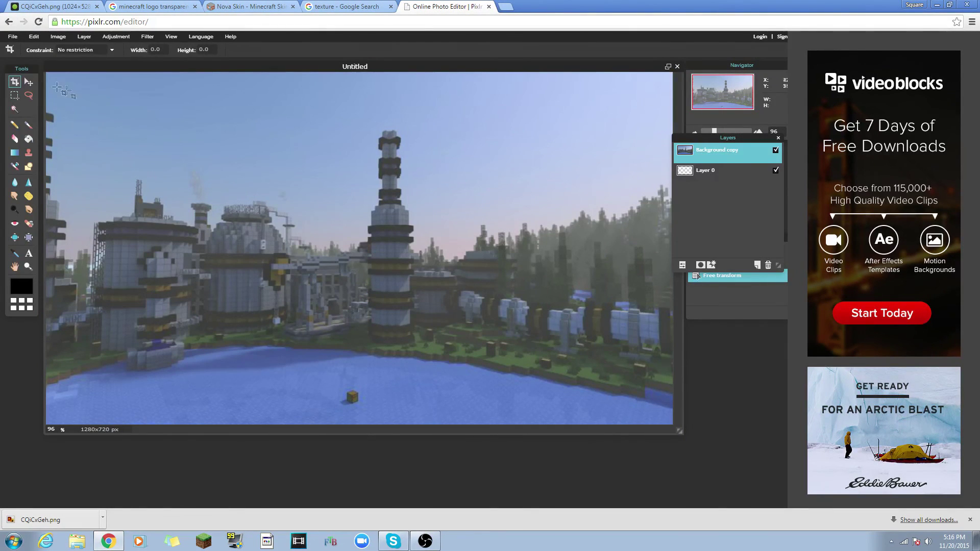
left_click(29, 82)
mouse_move(418, 268)
left_mouse_down()
mouse_move(399, 252)
mouse_move(465, 286)
mouse_move(409, 261)
mouse_move(417, 268)
left_mouse_up()
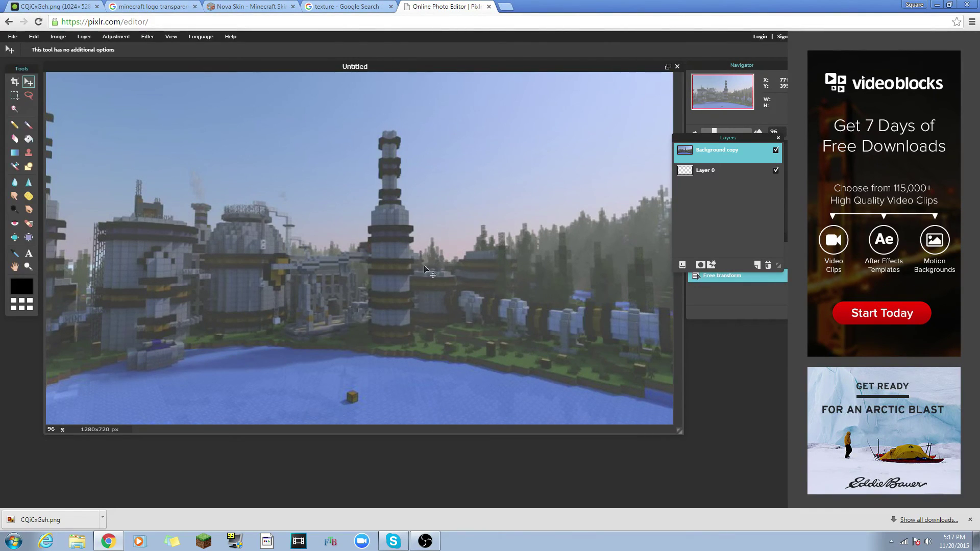
left_click(118, 6)
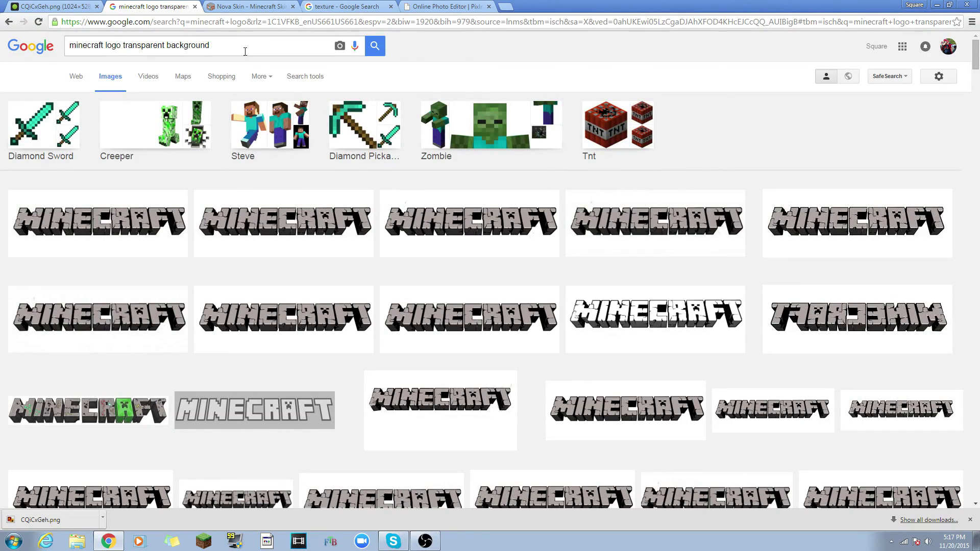
- Select words in the 'minecraft logo transparent background' search query
left_click_drag(245, 47, 49, 58)
left_click(260, 37)
double_click(222, 47)
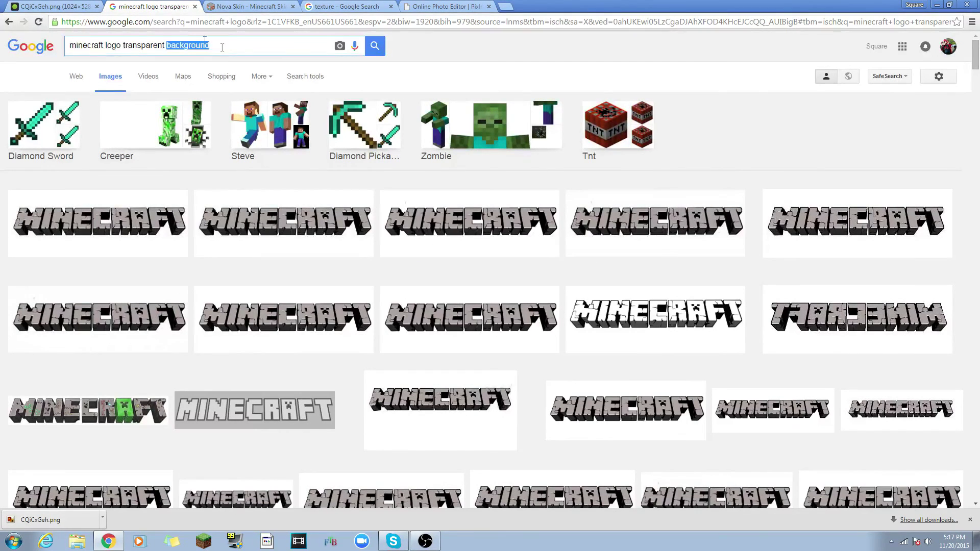
left_click(160, 46)
left_click_drag(165, 44, 125, 44)
left_click(235, 47)
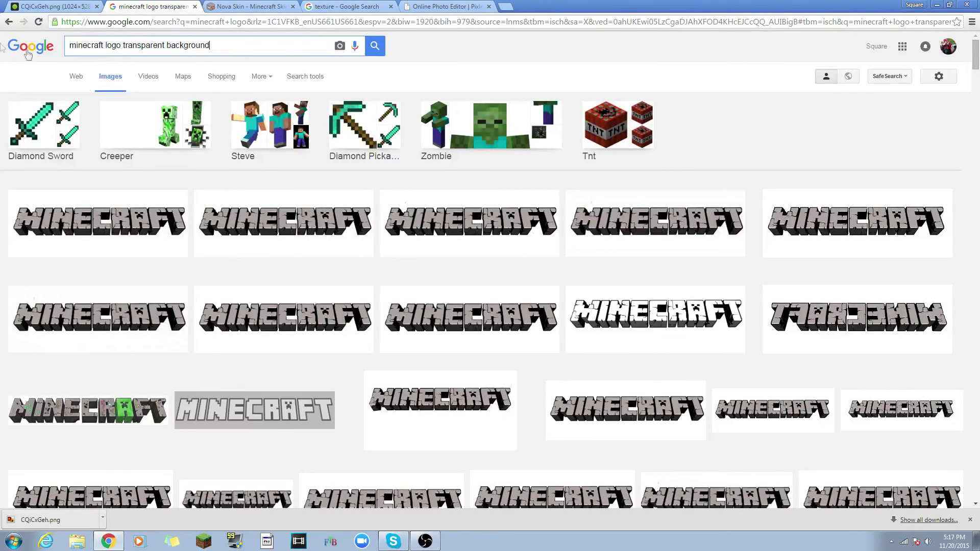
- Open the first Minecraft logo result at full size, then cancel saving it
left_click(143, 245)
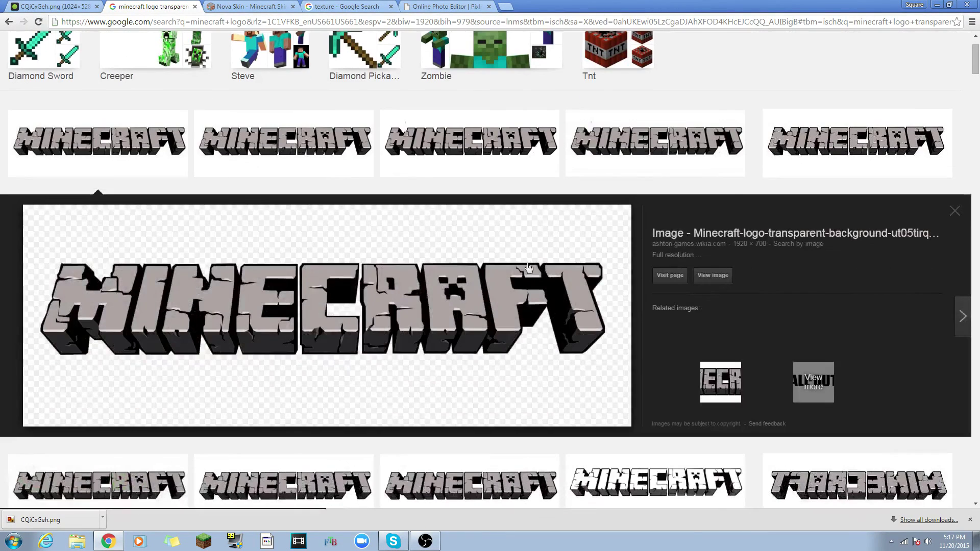
left_click(712, 276)
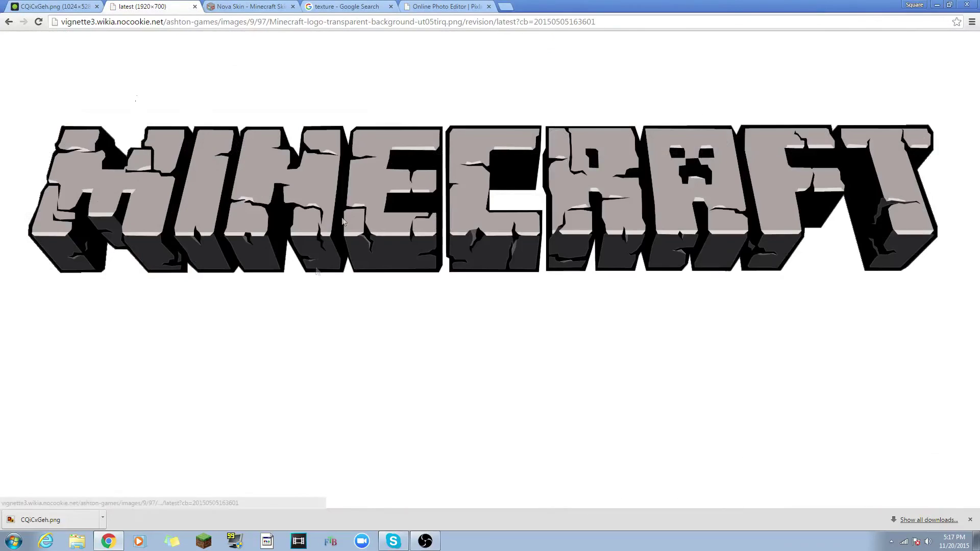
right_click(362, 193)
right_click(361, 211)
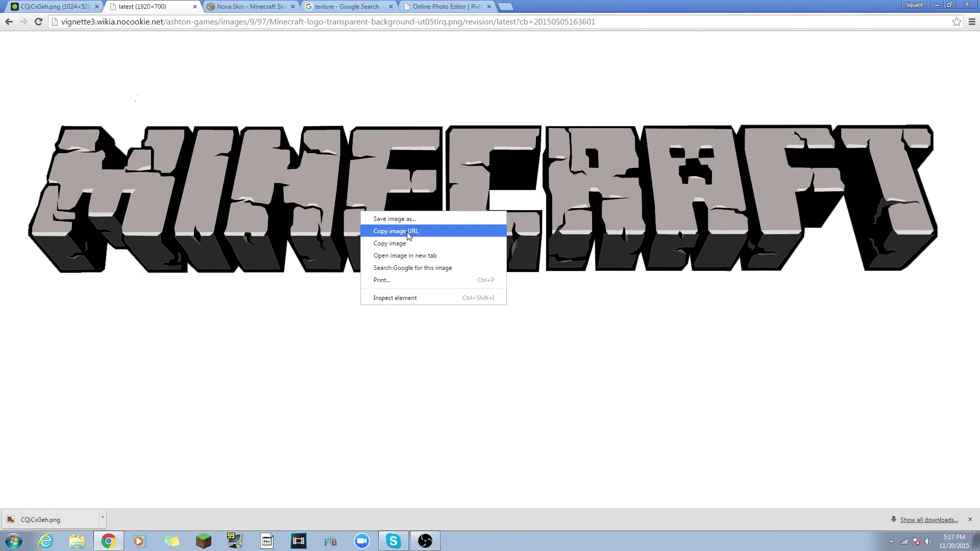
left_click(401, 218)
left_click(691, 449)
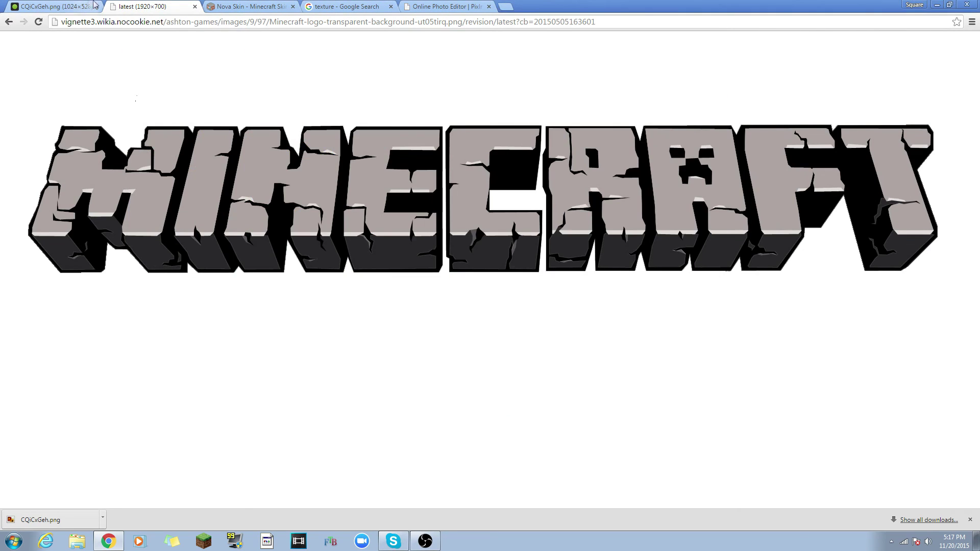
- Close the full-size logo and CQiCxGeh.png tabs and return to Pixlr
left_click(195, 7)
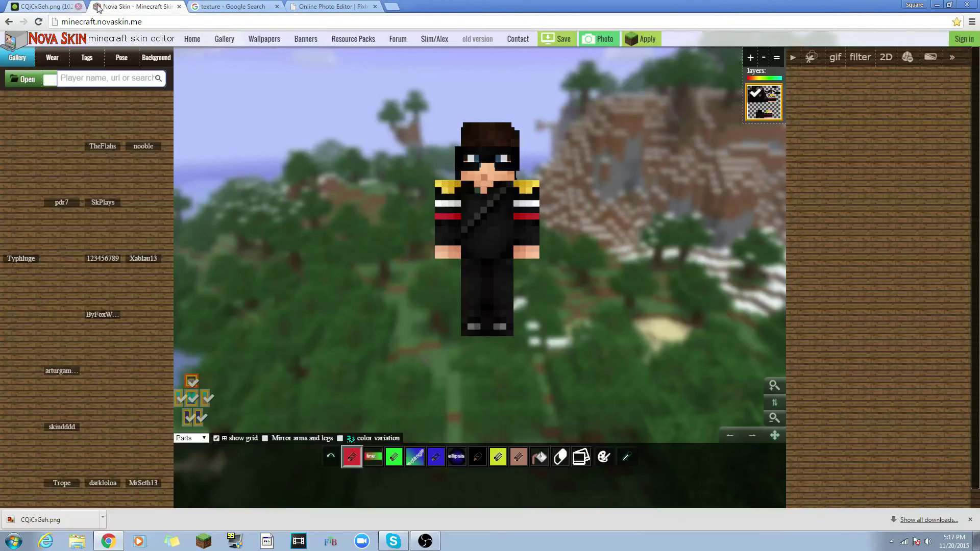
left_click(97, 7)
left_click(228, 11)
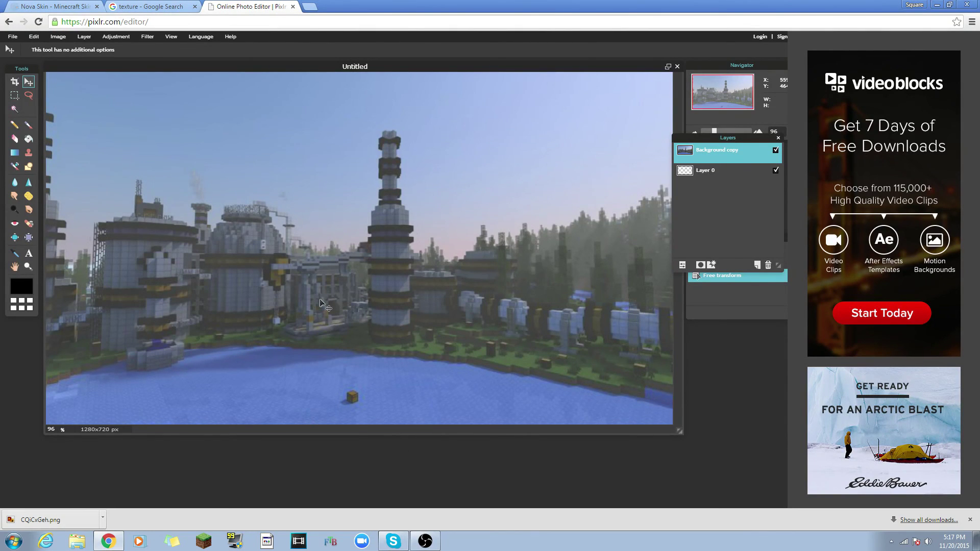
- Open 1280px-Minecraft_logo.svg from the GFX folder and move its window aside
left_click(12, 36)
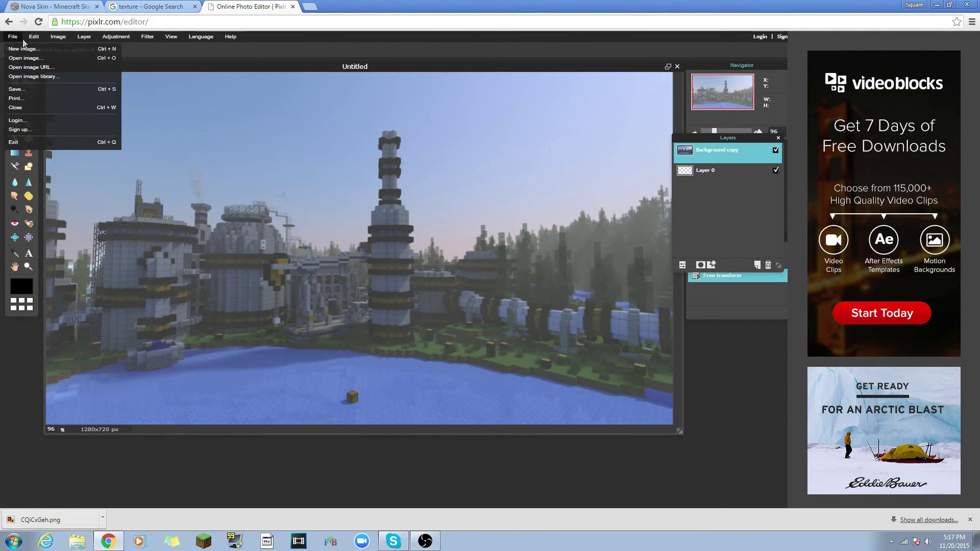
left_click(19, 58)
left_click(413, 115)
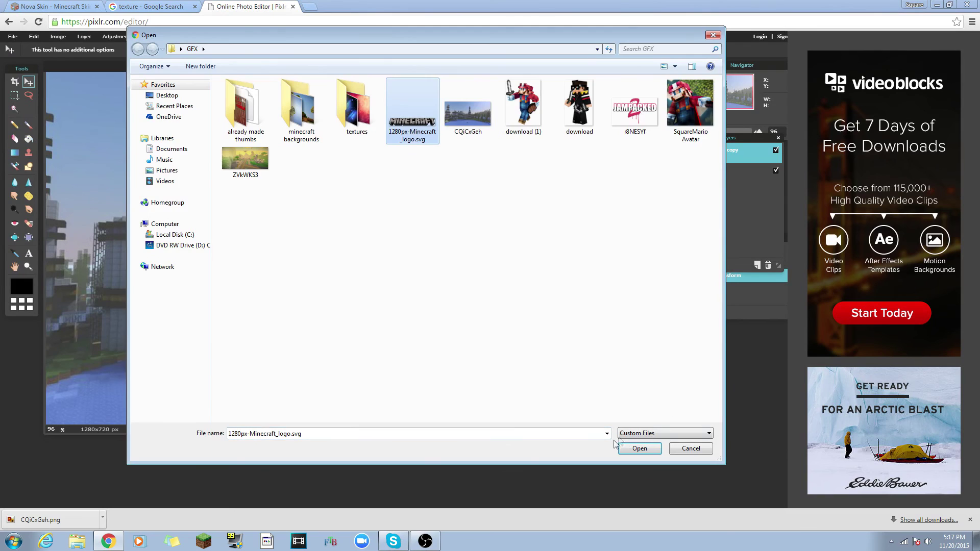
left_click(633, 447)
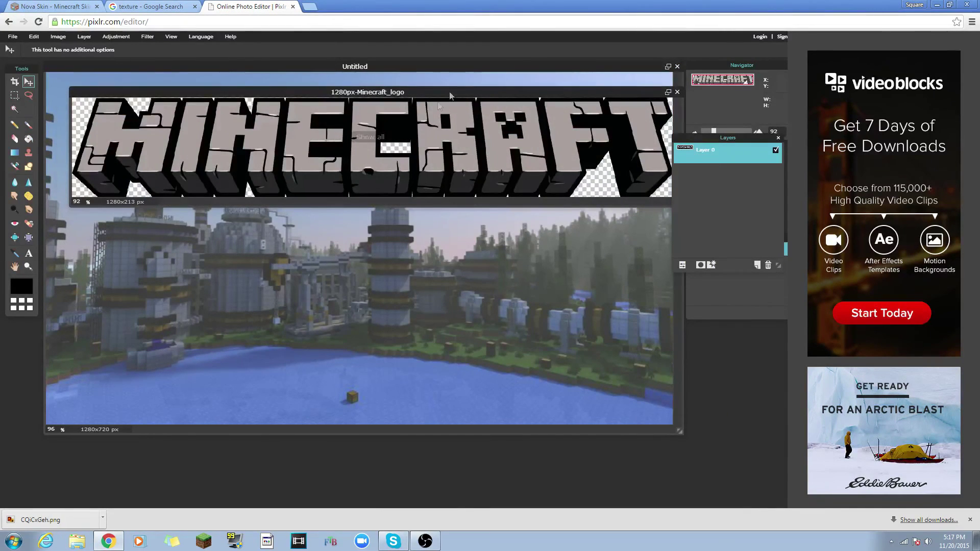
left_click_drag(450, 91, 474, 177)
- Duplicate the logo's Layer 0 onto the landscape canvas and nudge it slightly lower
right_click(718, 154)
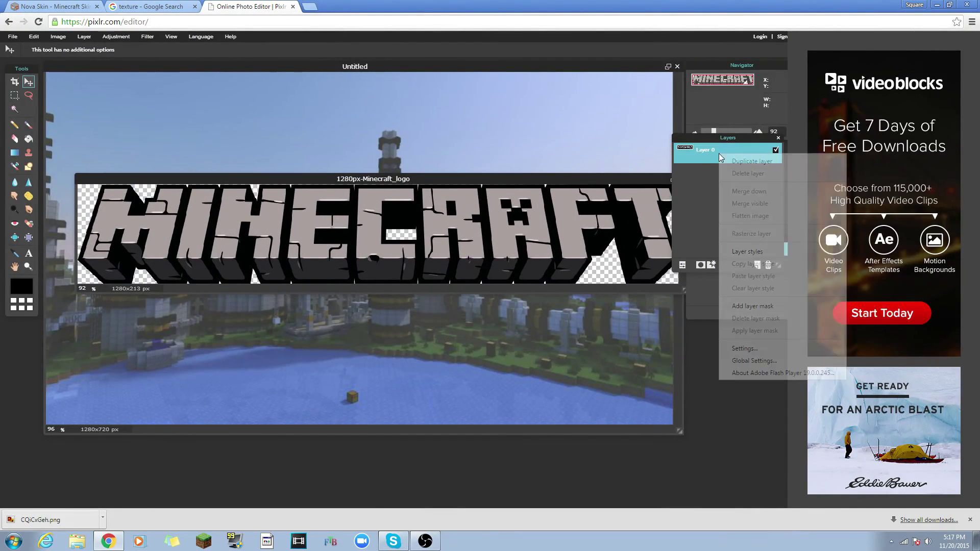
left_click(751, 162)
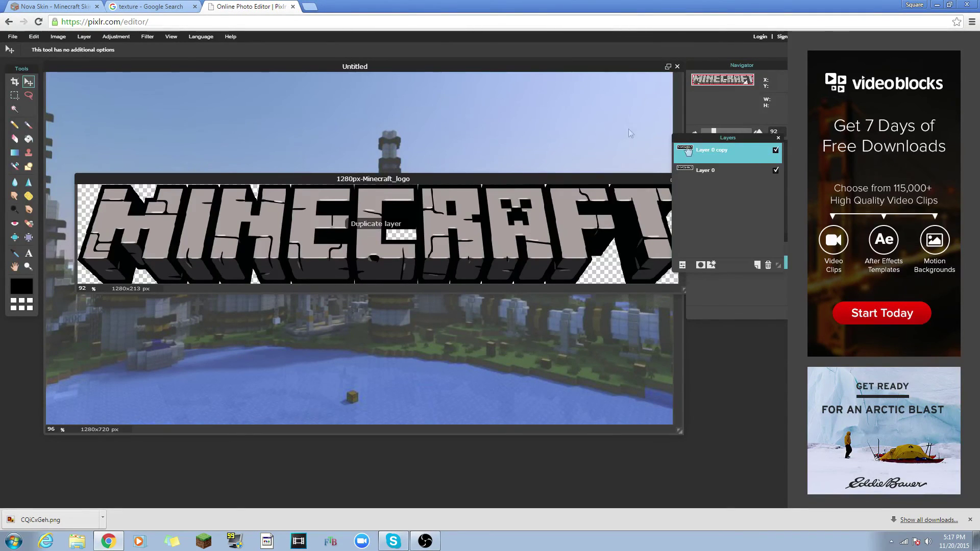
left_click_drag(734, 157, 577, 145)
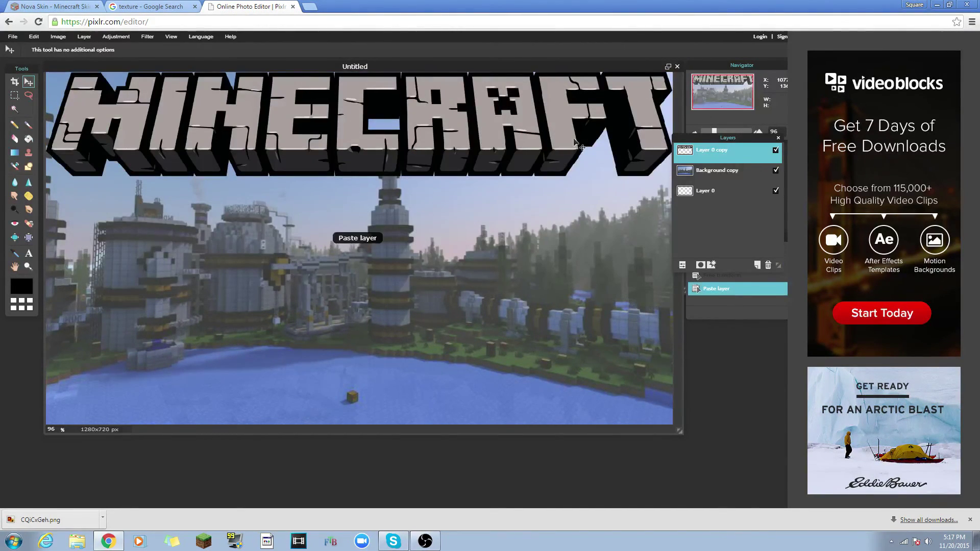
left_click_drag(460, 138, 460, 155)
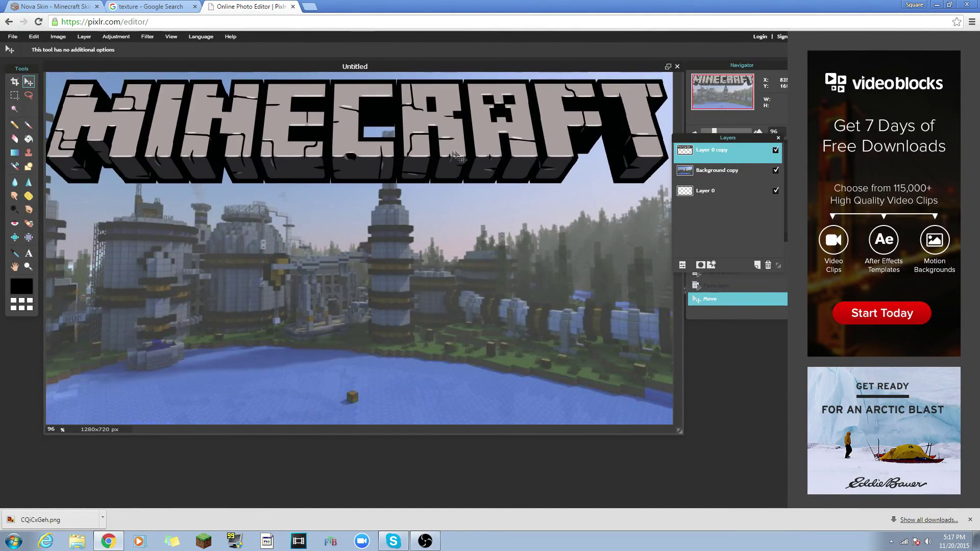
- Free-transform the MINECRAFT logo, shrinking it around its centre
left_click(34, 37)
left_click(56, 114)
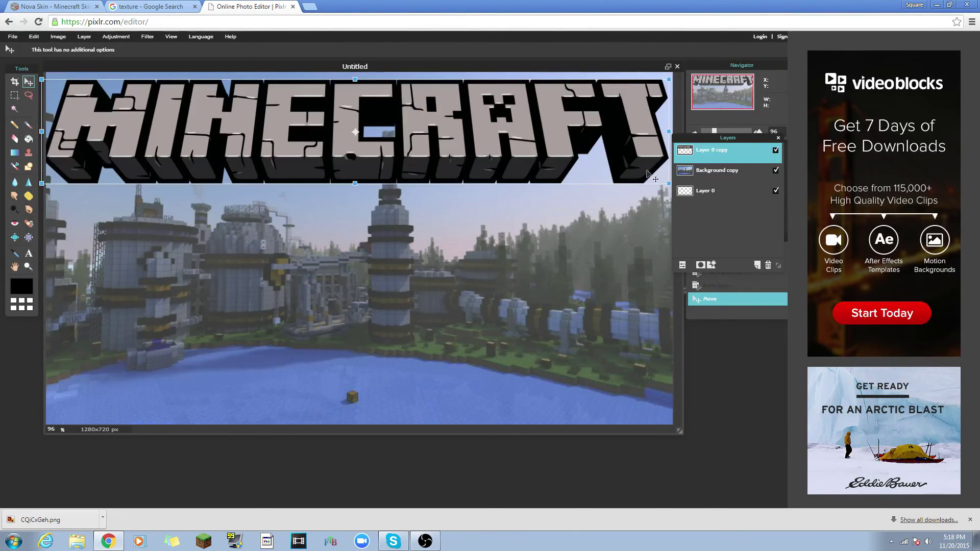
left_click_drag(669, 182, 575, 168)
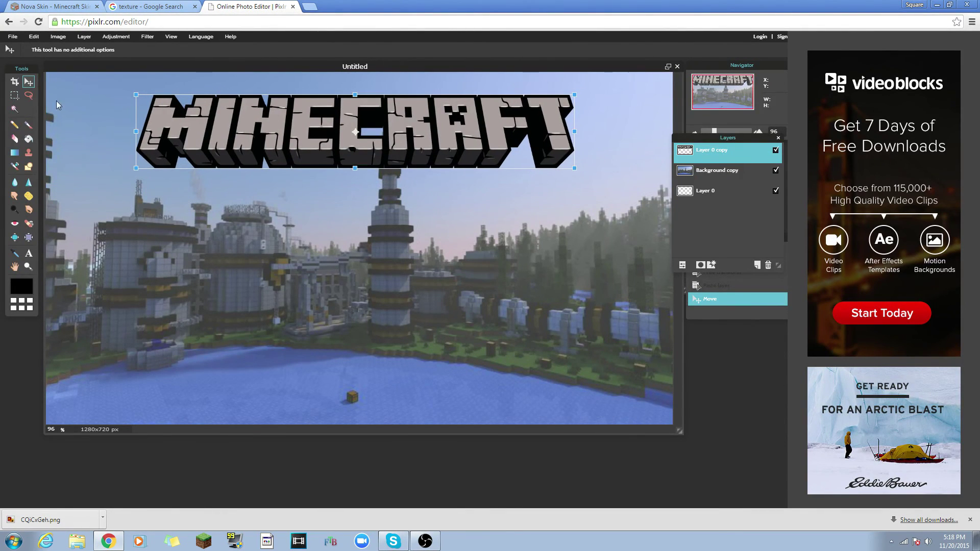
- Apply the logo resize and move the MINECRAFT logo down about 95 px
left_click(304, 323)
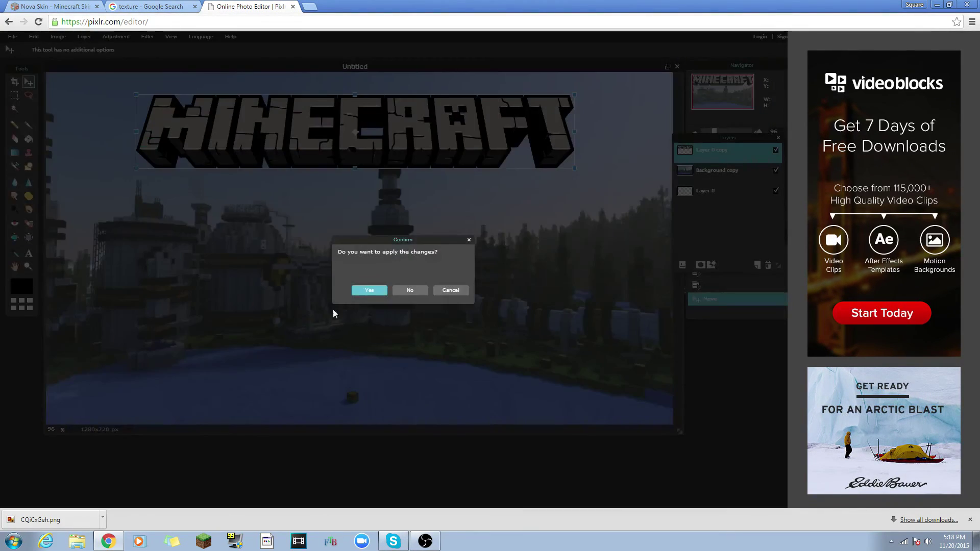
left_click(360, 290)
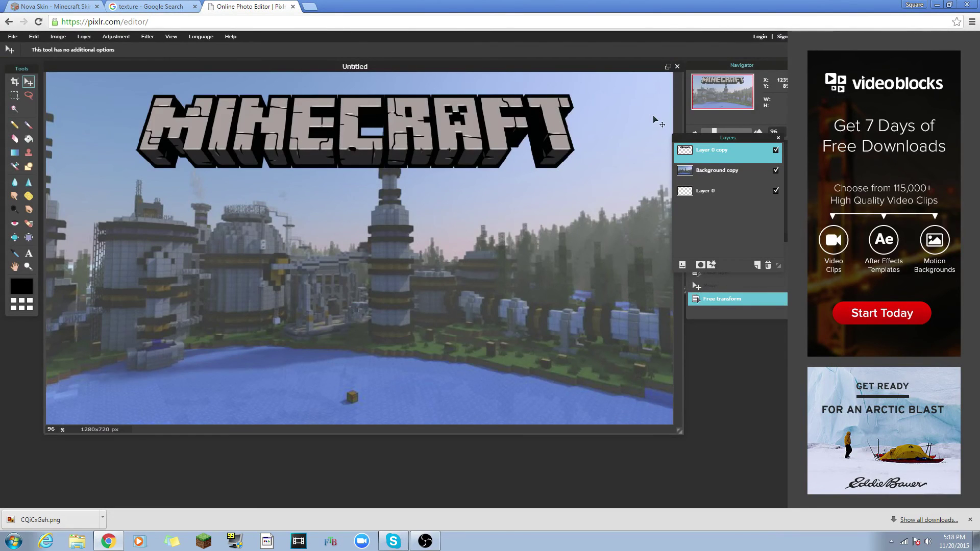
left_click_drag(356, 135, 352, 180)
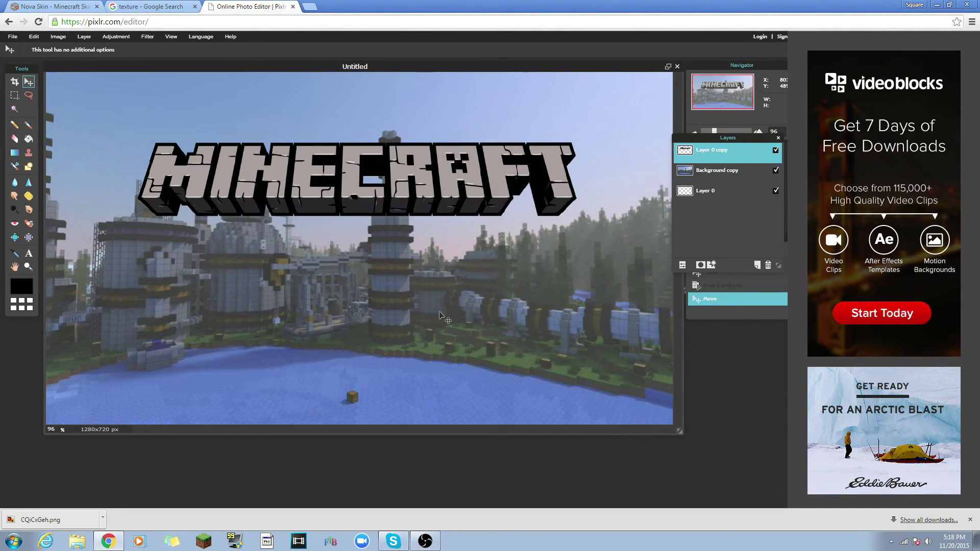
left_click(51, 6)
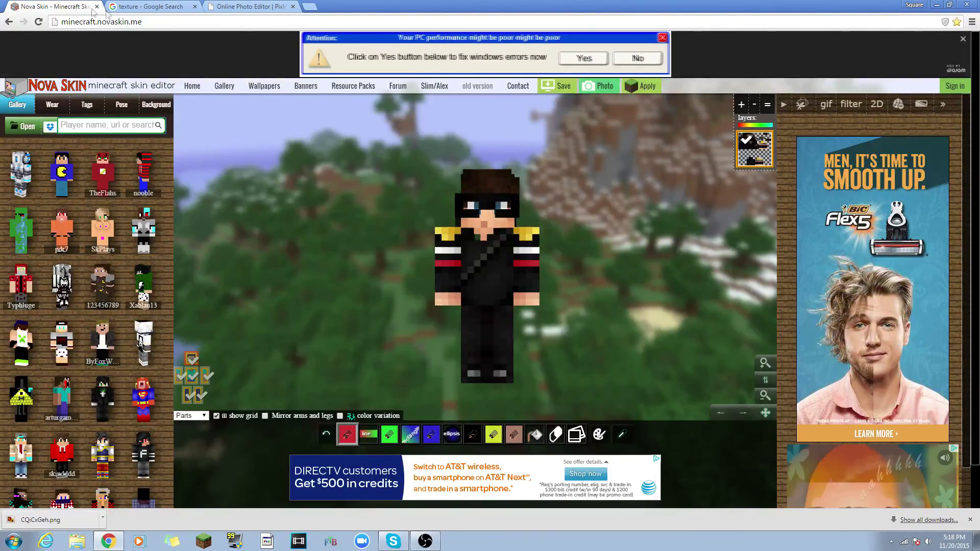
- Dismiss the address suggestions, close Nova Skin's top ad banner and turn the skin model
left_click(152, 21)
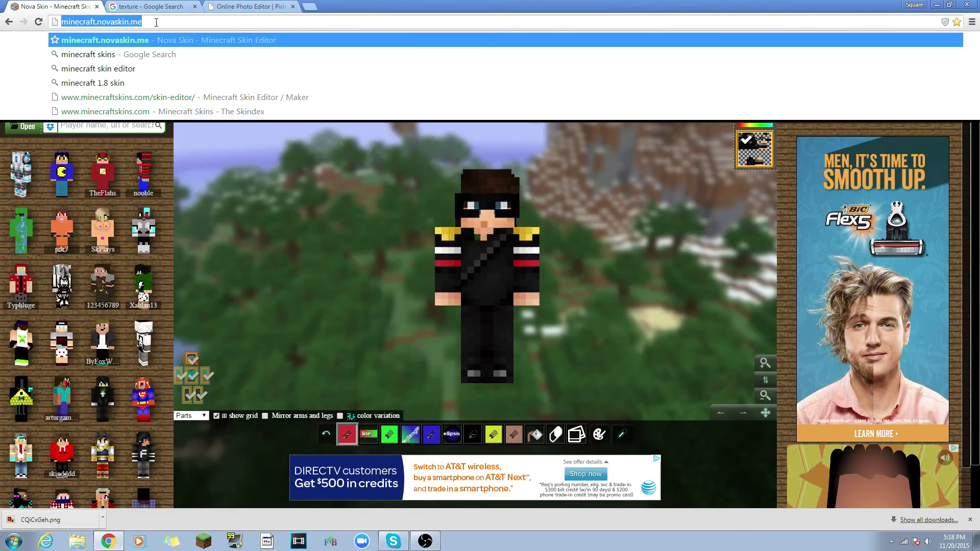
left_click(156, 22)
left_click(688, 194)
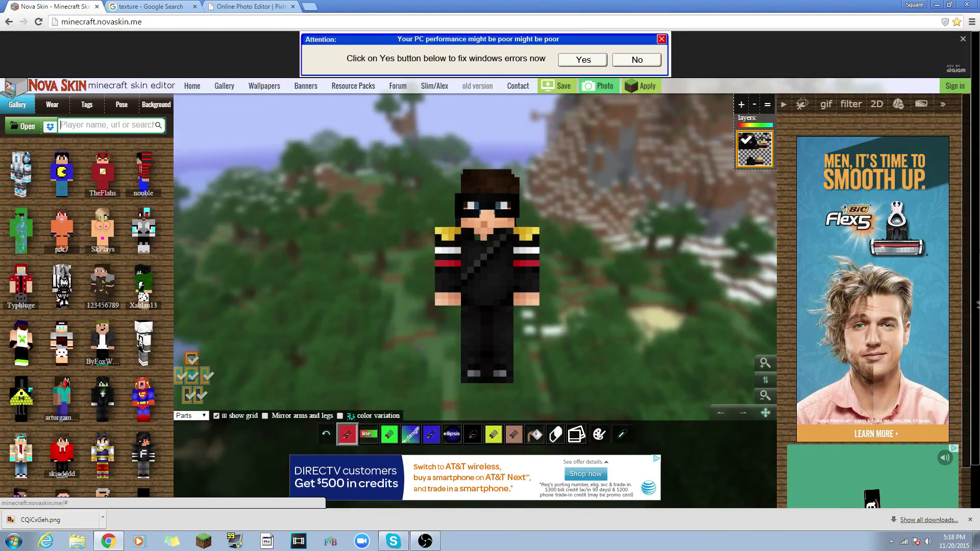
left_click(964, 41)
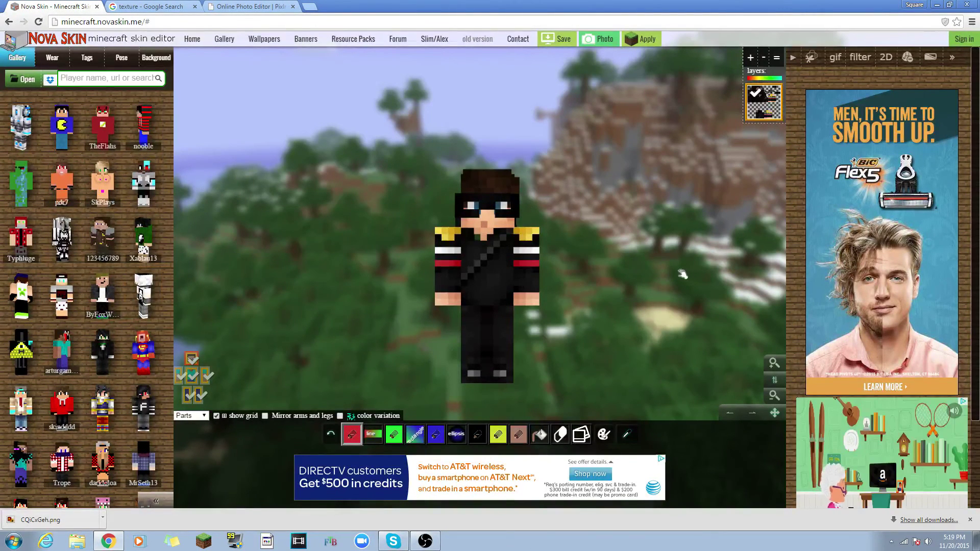
left_click_drag(582, 255, 676, 263)
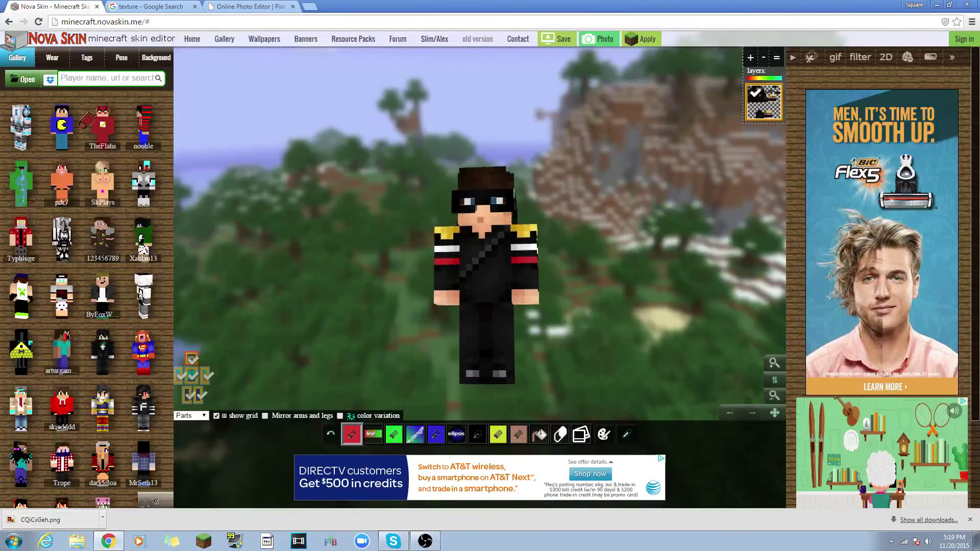
- Search the skin gallery for 'squaremario' and rotate the loaded model to check its side
left_click(107, 80)
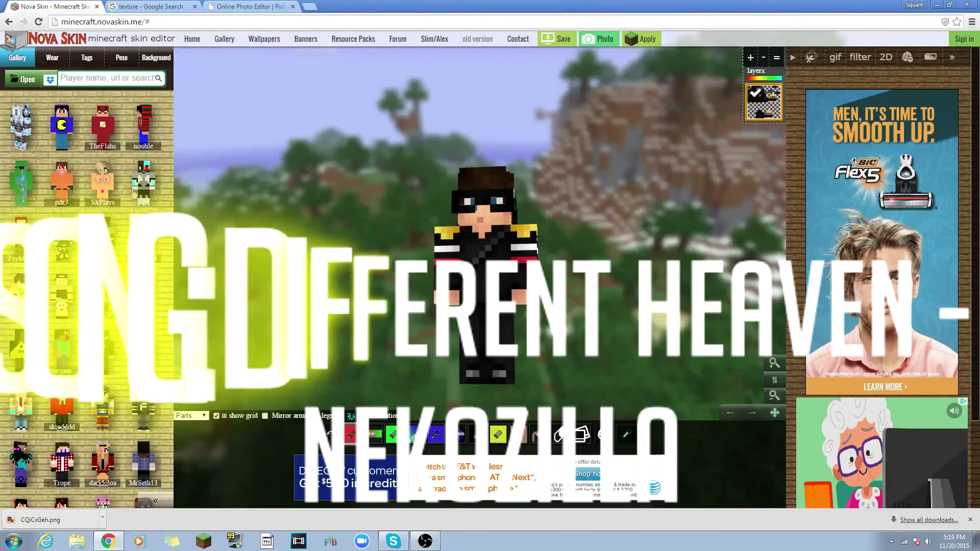
type("squa")
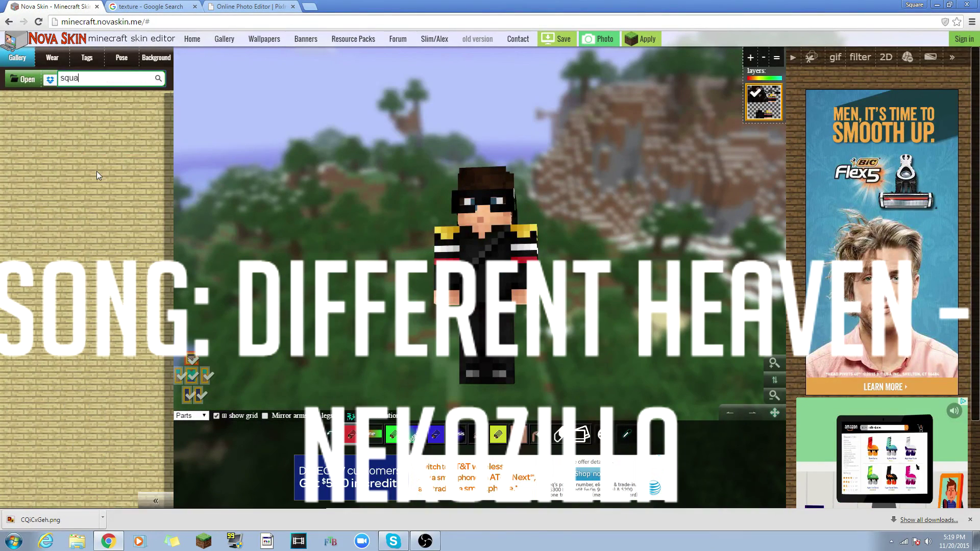
type("remario")
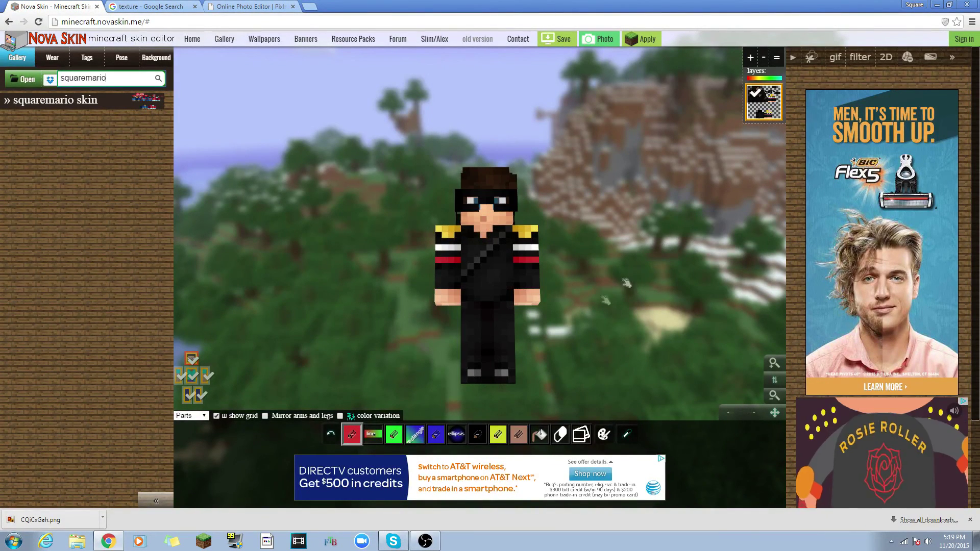
mouse_move(619, 278)
left_mouse_down()
mouse_move(587, 296)
mouse_move(617, 280)
mouse_move(624, 292)
mouse_move(580, 255)
mouse_move(619, 267)
mouse_move(638, 293)
mouse_move(618, 290)
mouse_move(631, 286)
left_mouse_up()
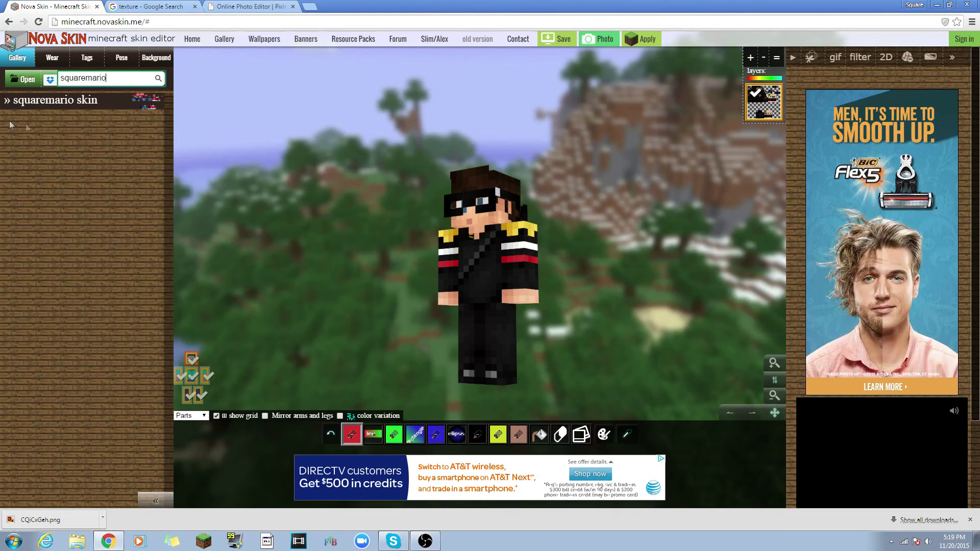
- Pose the character with the arms-spread preset, body straight and right arm bent to 0.35
left_click(123, 49)
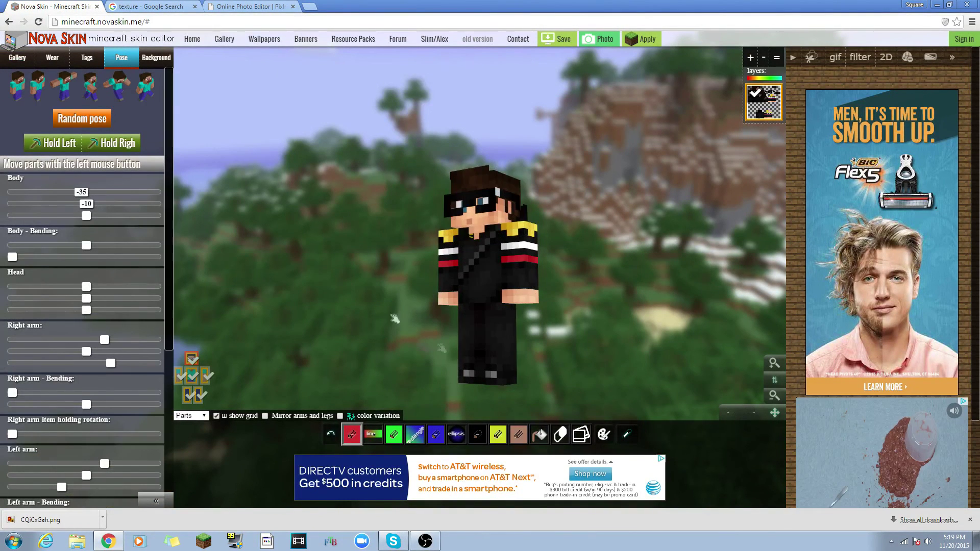
left_click(38, 96)
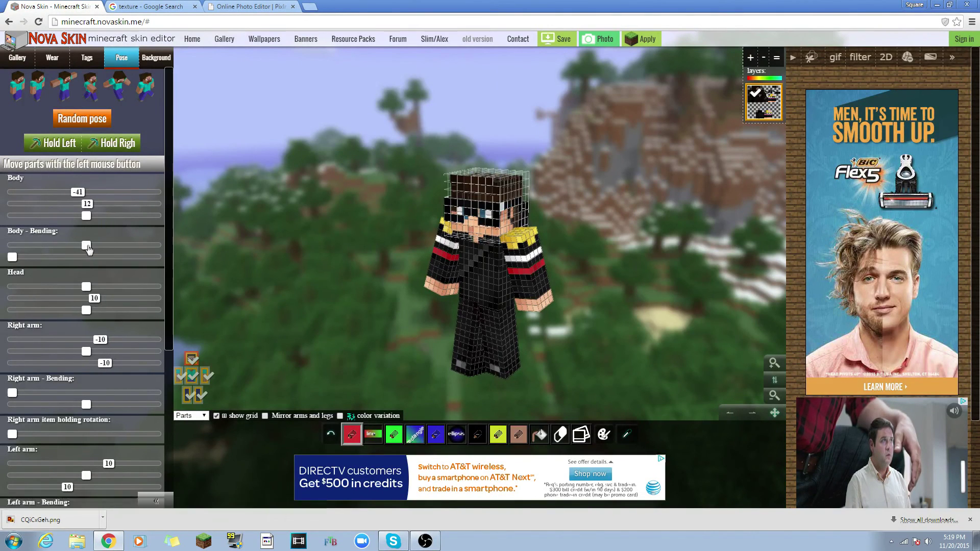
left_click_drag(100, 244, 127, 236)
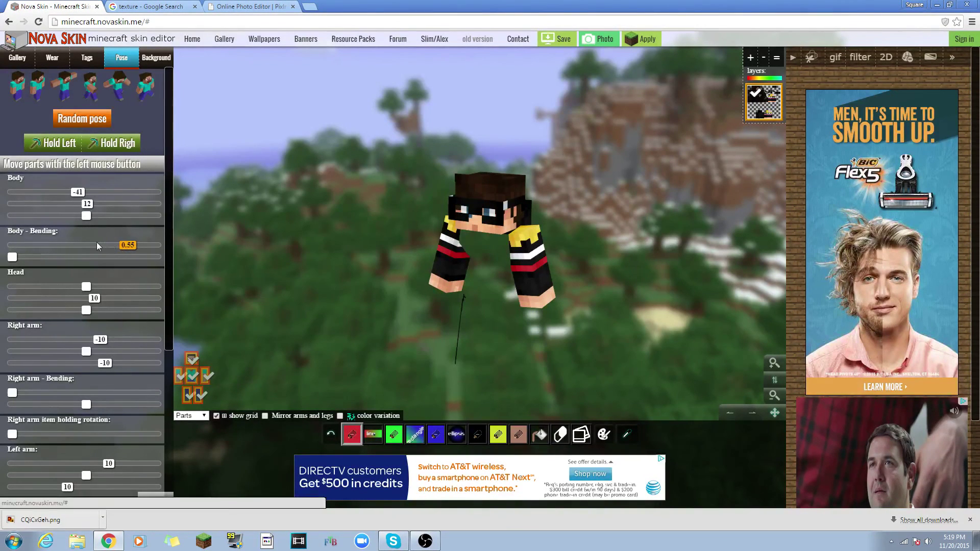
left_click_drag(98, 246, 68, 255)
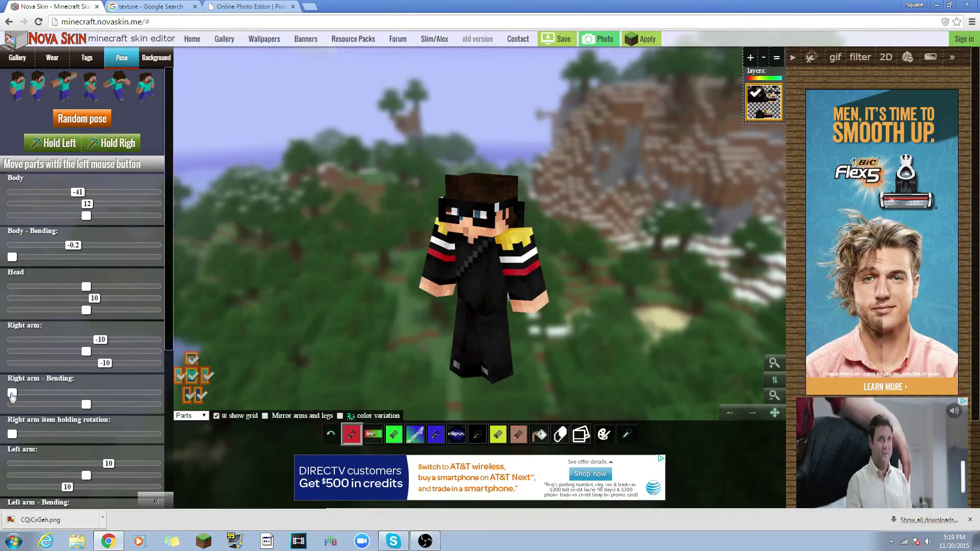
left_click_drag(38, 390, 52, 389)
left_click(64, 389)
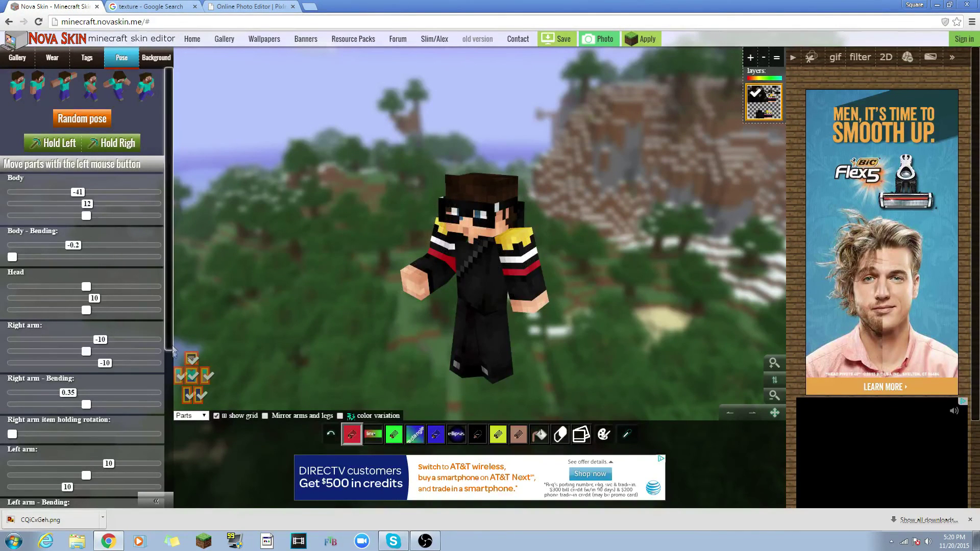
- Put a diamond sword in the character's right hand
left_click_drag(169, 351, 203, 215)
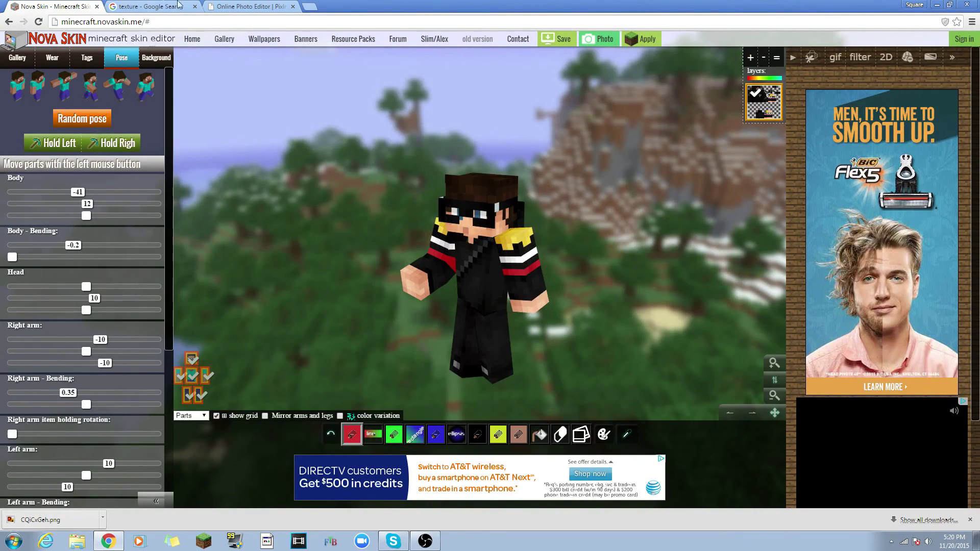
left_click(118, 149)
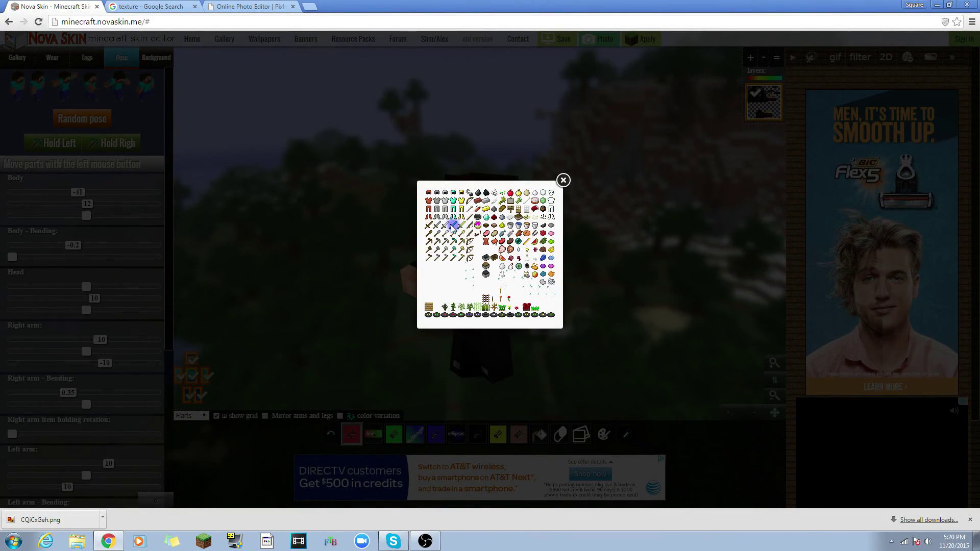
left_click(451, 227)
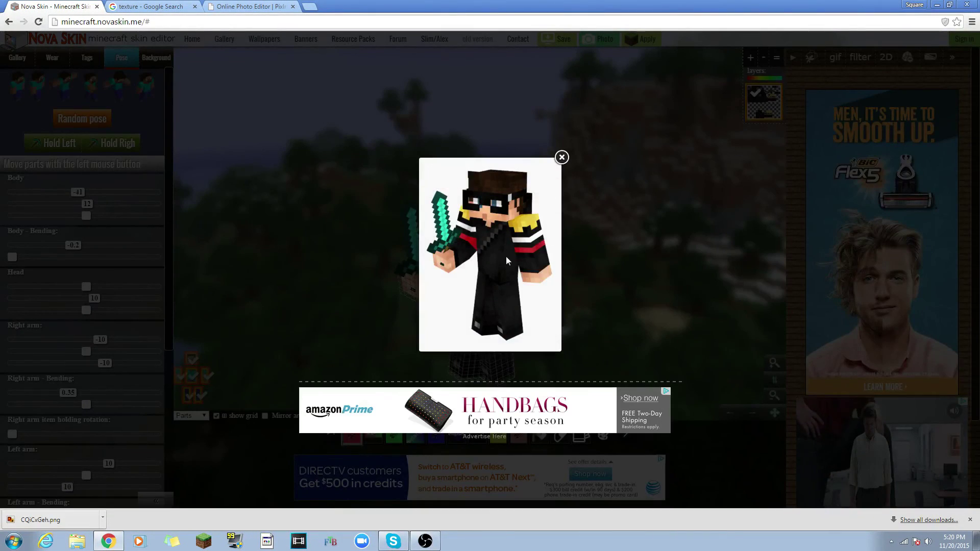
- Save the rendered character image, then close the Nova Skin tab to return to Pixlr
right_click(507, 256)
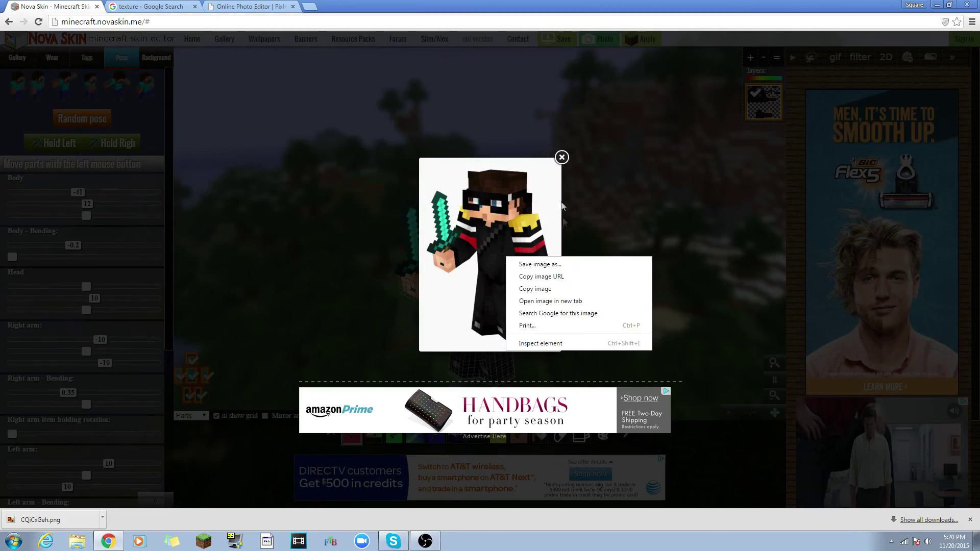
left_click(562, 158)
left_click(561, 157)
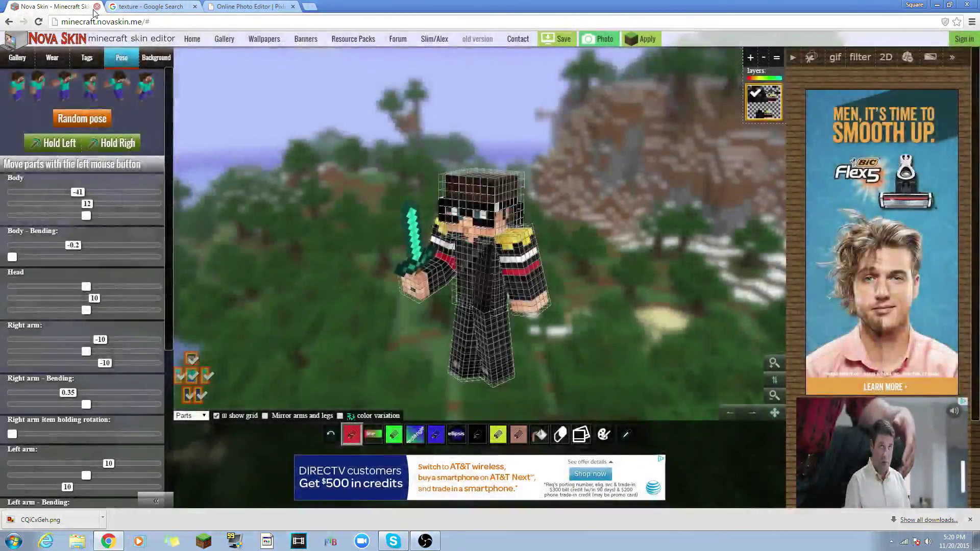
left_click(97, 6)
left_click(121, 5)
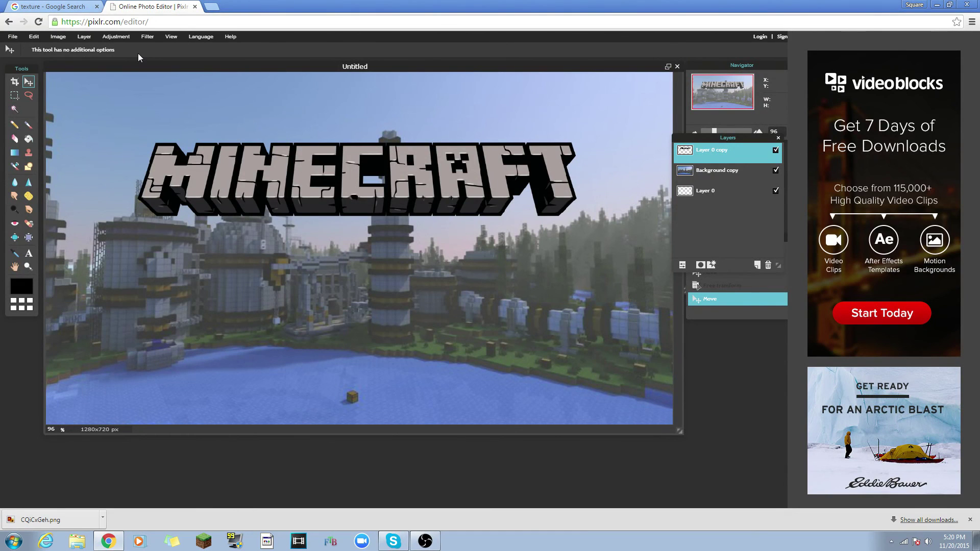
- Open the download image of the posed character in Pixlr Editor
left_click(11, 38)
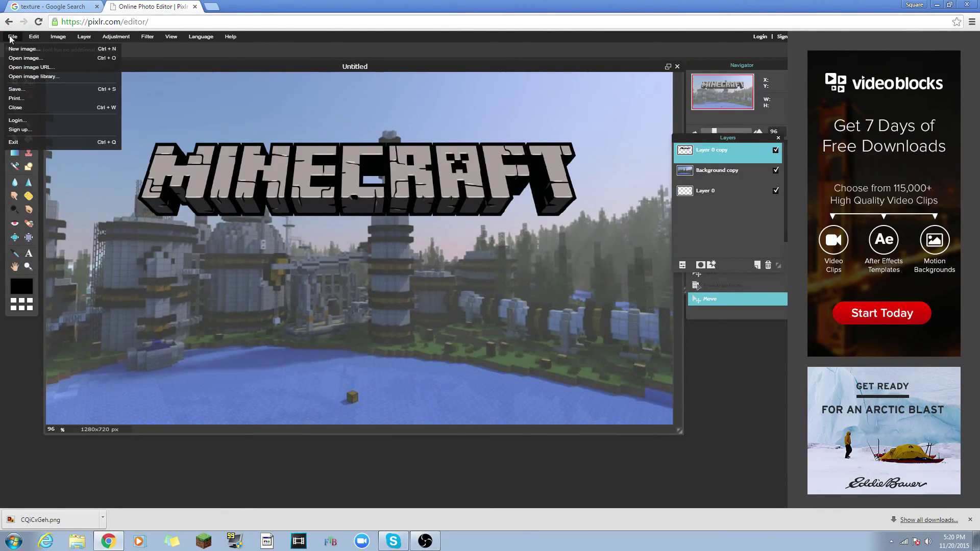
left_click(25, 58)
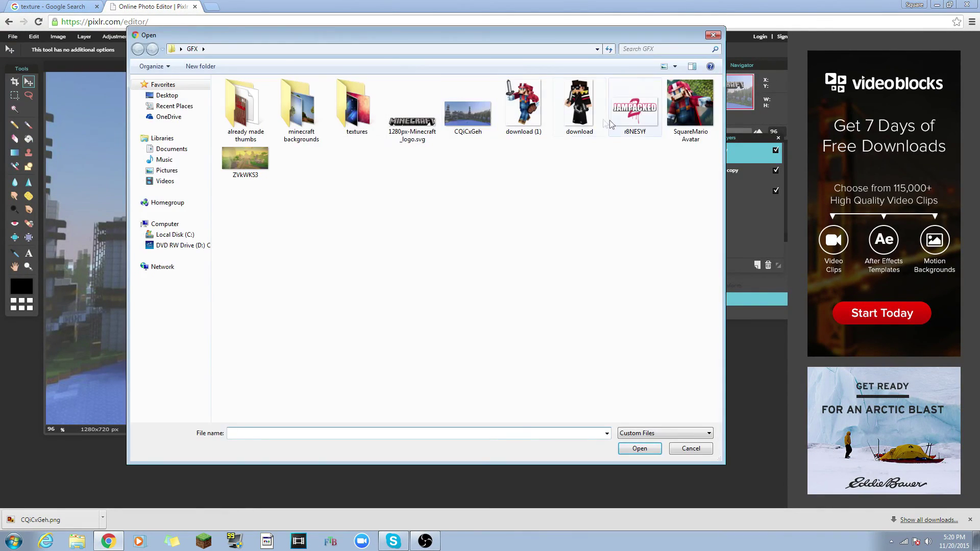
left_click(580, 104)
left_click(641, 448)
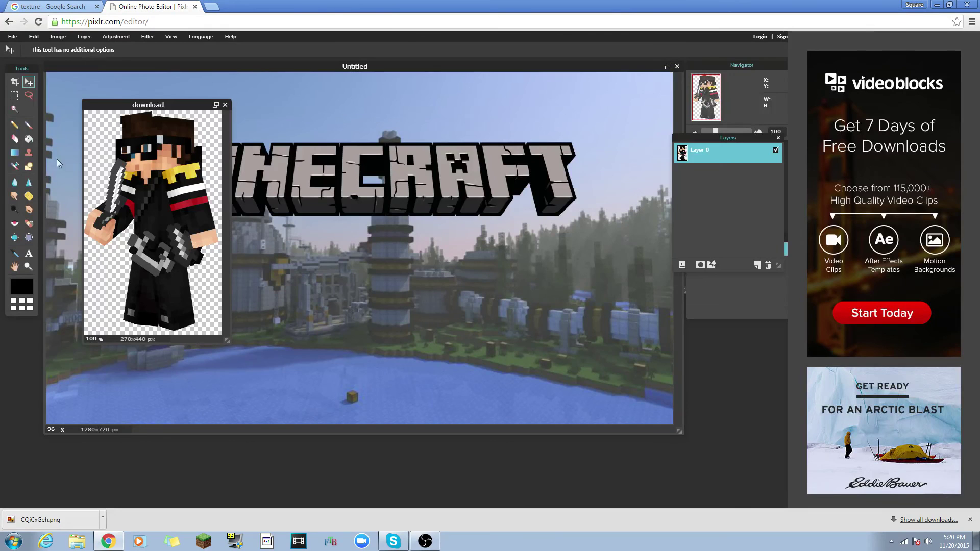
- Duplicate the character layer onto the thumbnail canvas and place it at the lower right
right_click(717, 164)
left_click(728, 167)
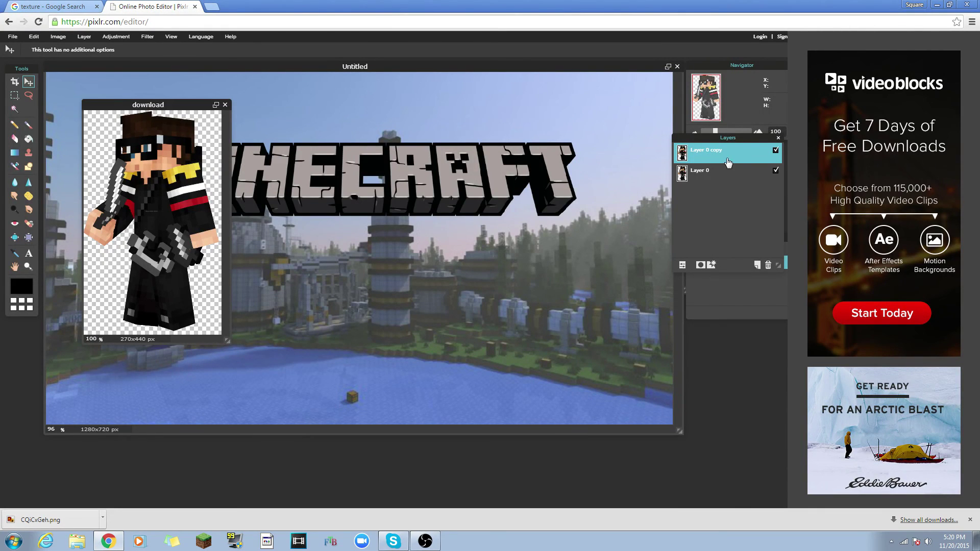
left_click_drag(730, 153, 543, 279)
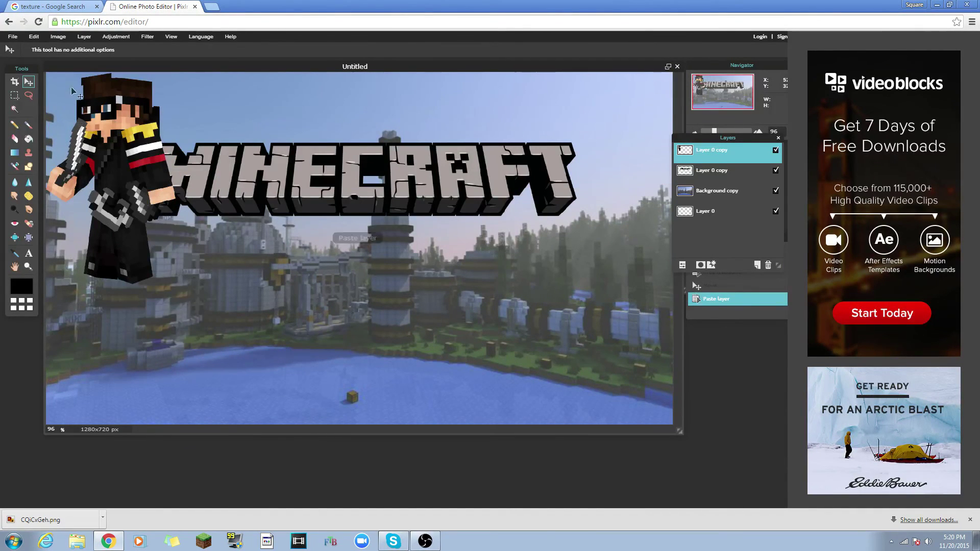
left_click_drag(131, 161, 618, 293)
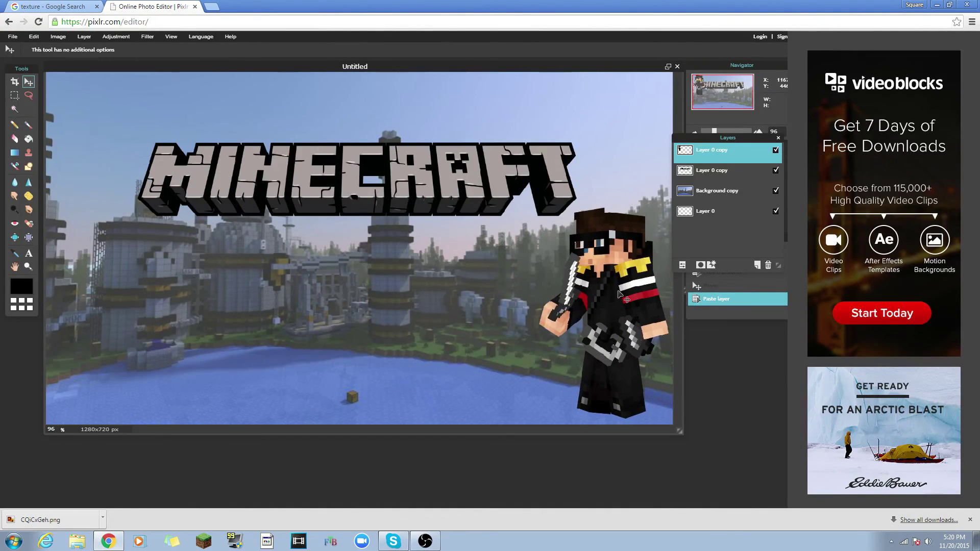
- Nudge the MINECRAFT logo higher and shift the character slightly left and up
left_click(699, 178)
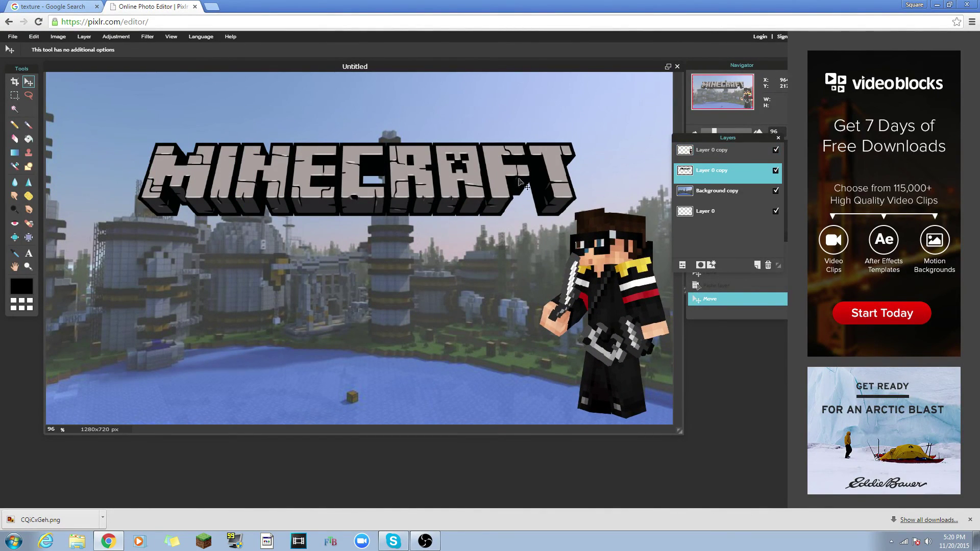
left_click_drag(462, 182, 459, 168)
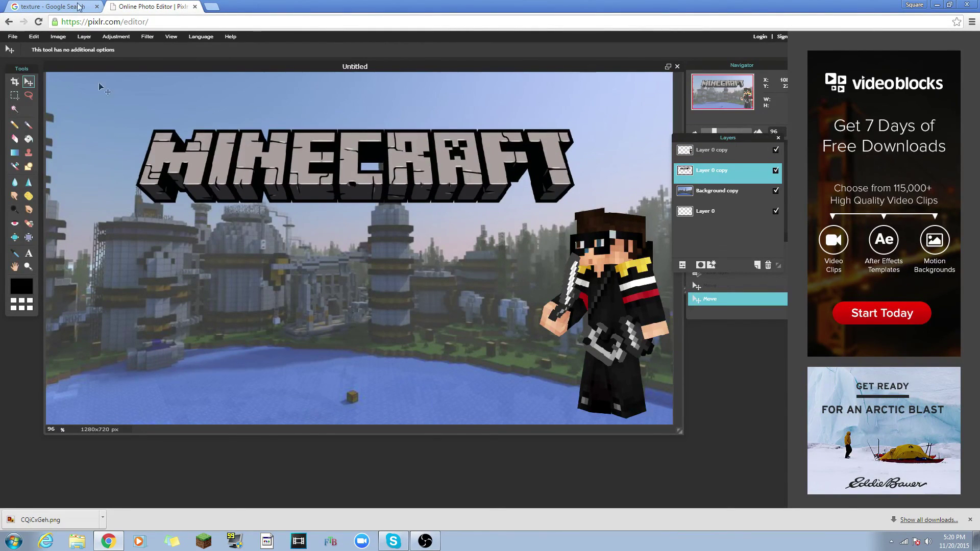
left_click(750, 152)
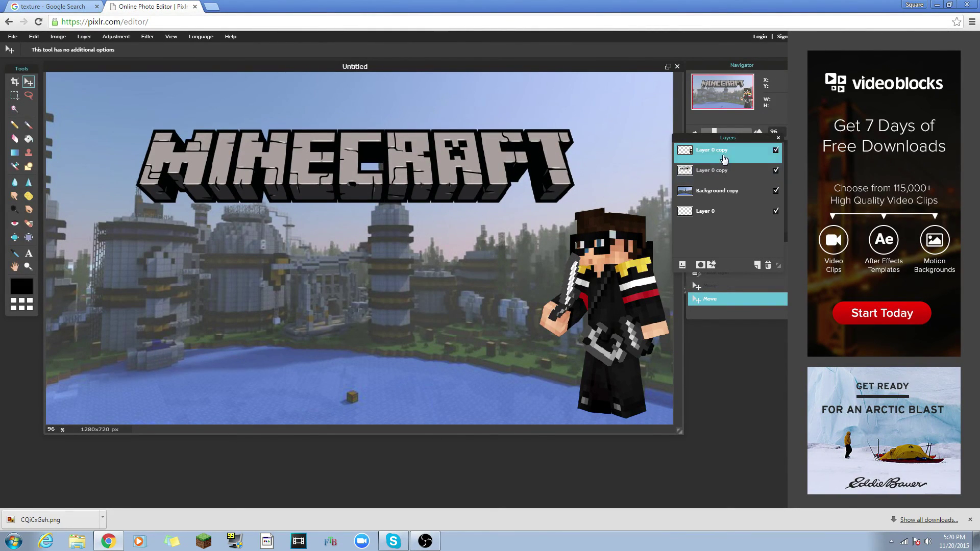
left_click(727, 169)
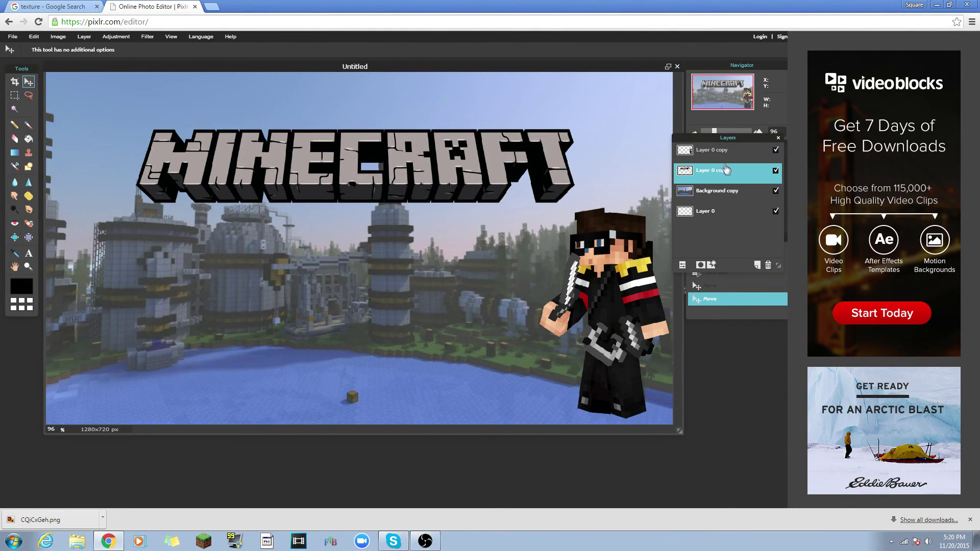
left_click(708, 158)
left_click_drag(318, 138, 359, 155)
left_click(705, 173)
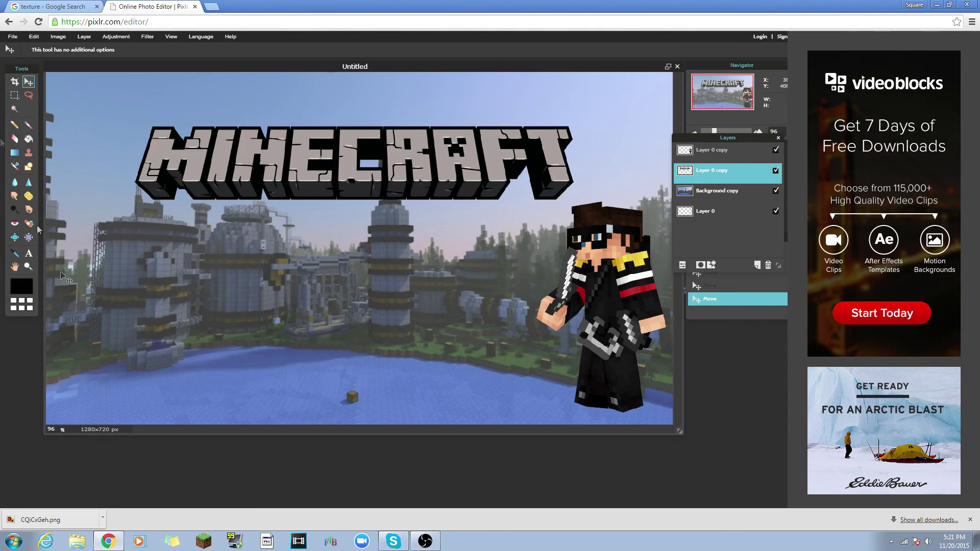
- Add a size-130 text layer reading SURVIVAL GAMES on the lower middle of the canvas
left_click(28, 253)
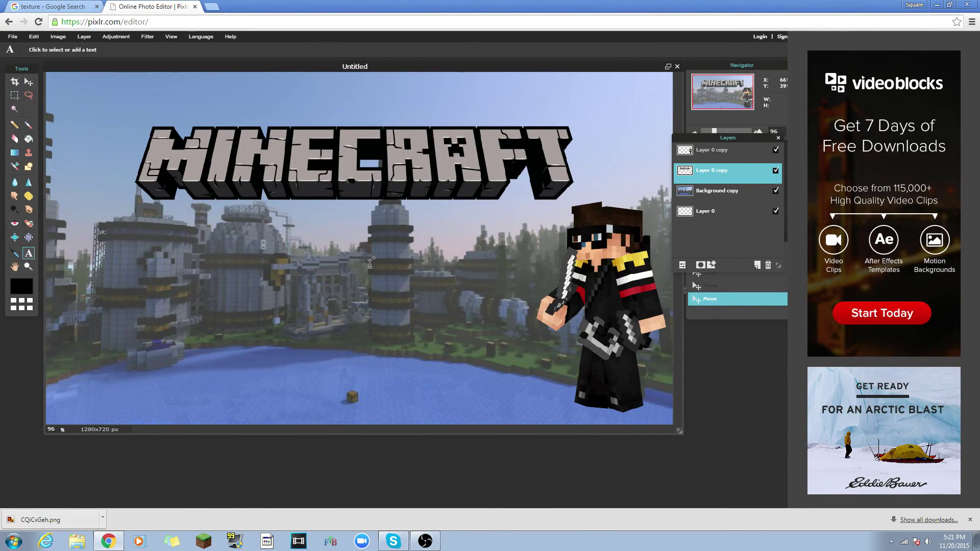
left_click(350, 297)
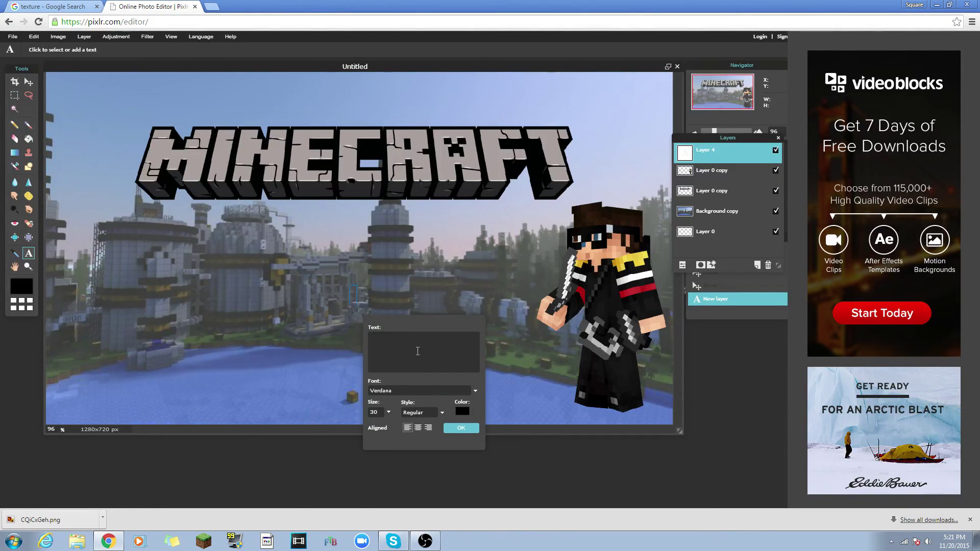
left_click_drag(389, 412, 360, 425)
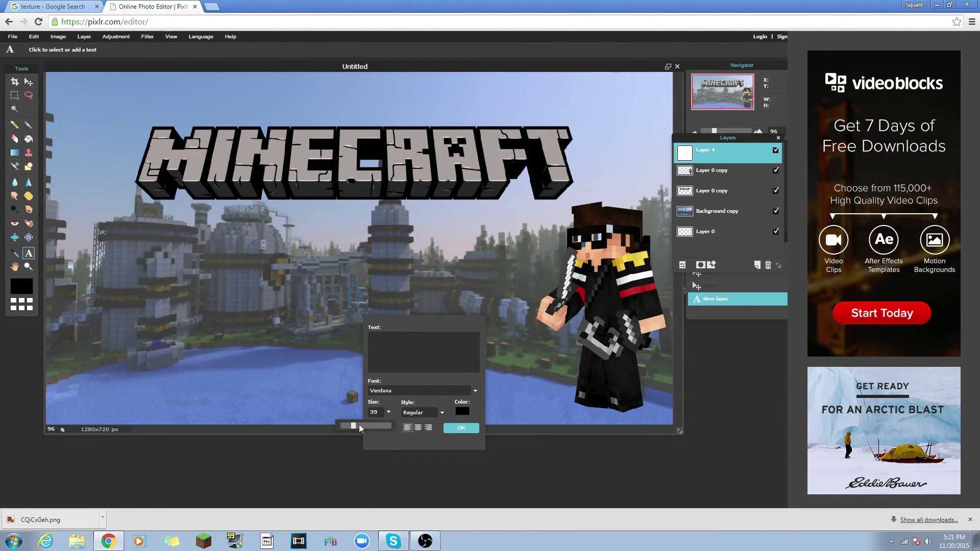
left_click(410, 352)
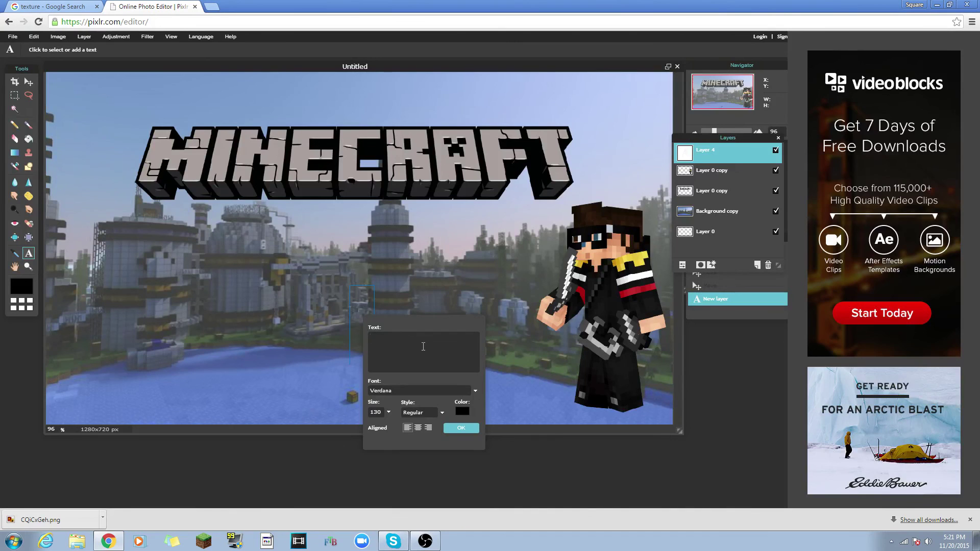
type("Sur")
type("RVIVAL")
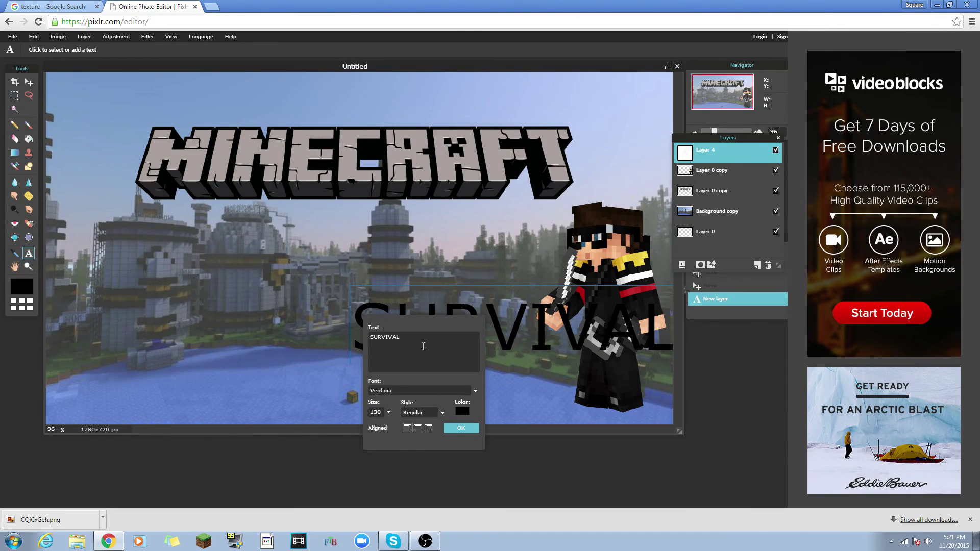
type("S")
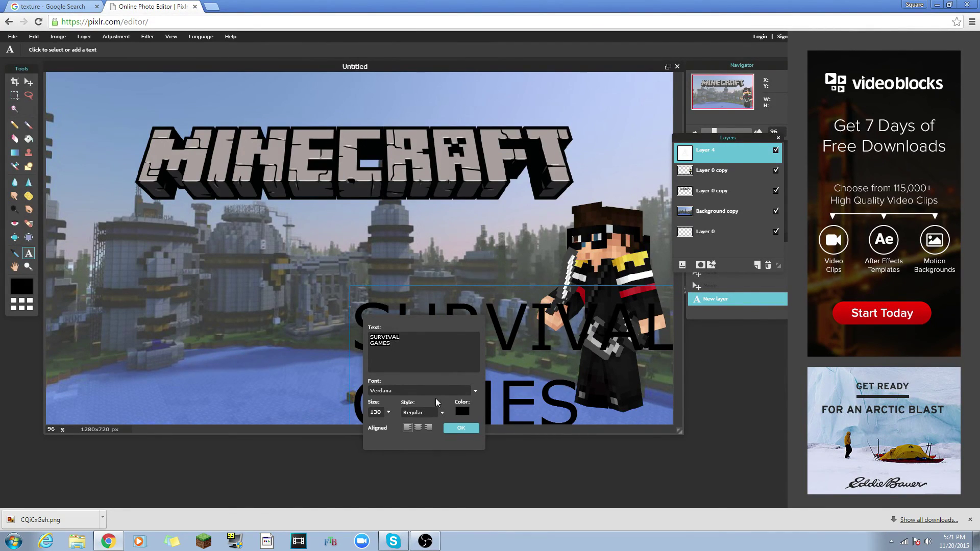
- Make the text white from the WEB palette and start looking up fonts in a new tab
left_click(462, 411)
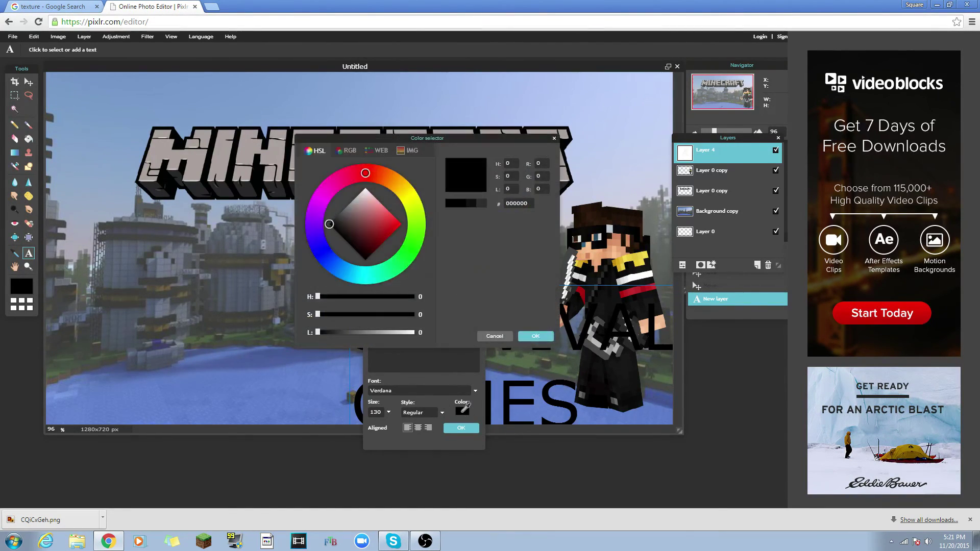
left_click(383, 151)
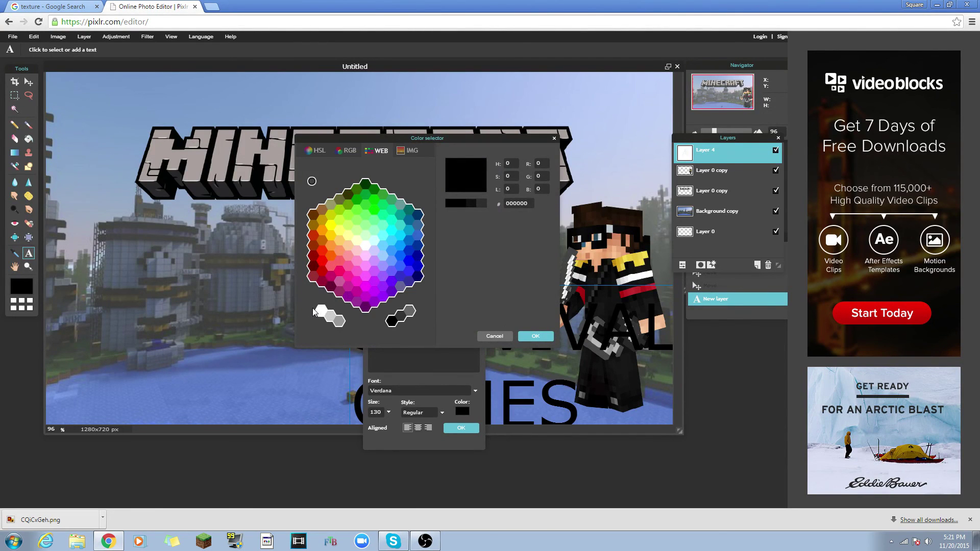
left_click(321, 310)
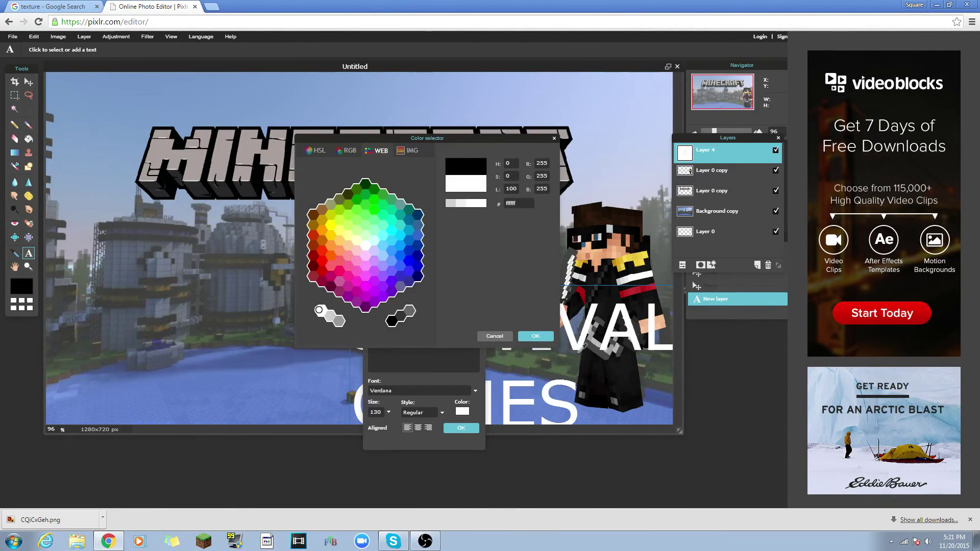
left_click(535, 338)
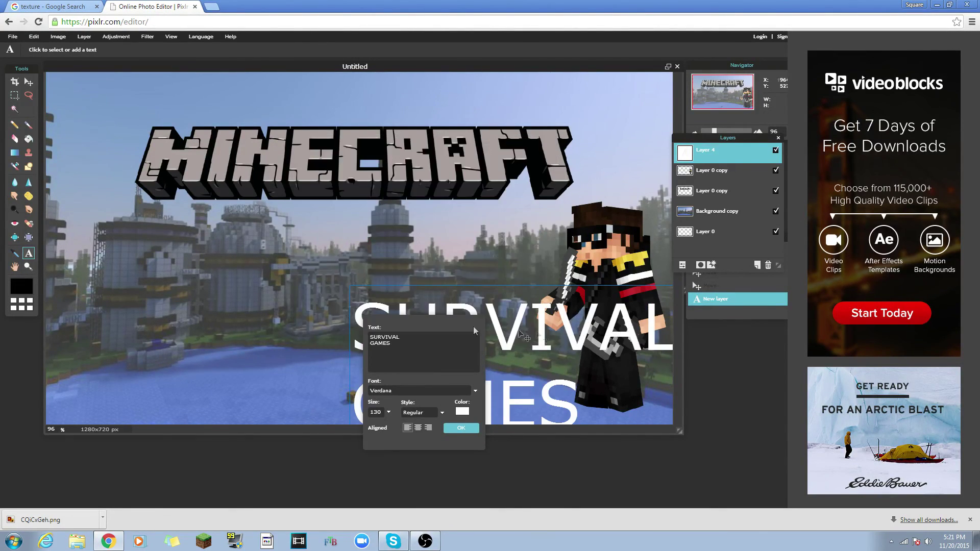
left_click(427, 394)
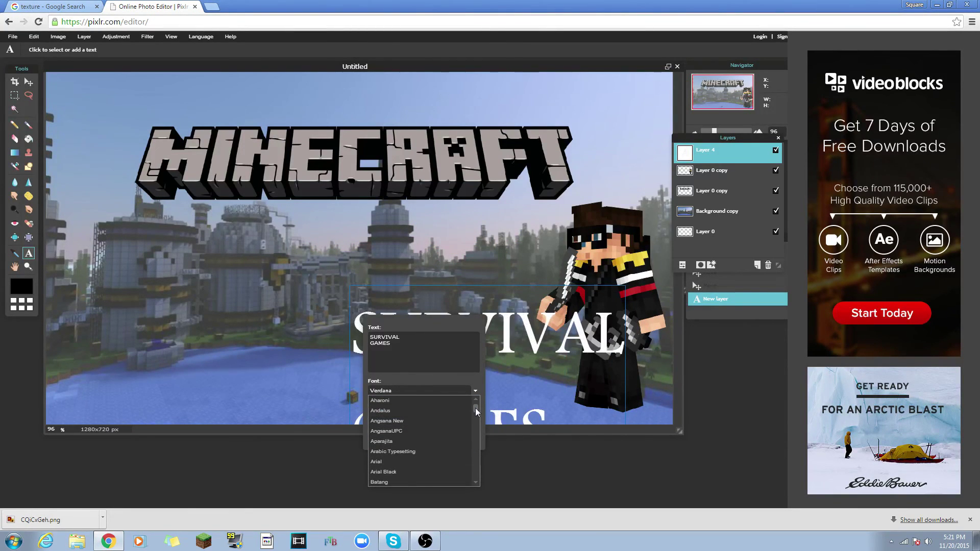
left_click(213, 8)
type("dafont.com")
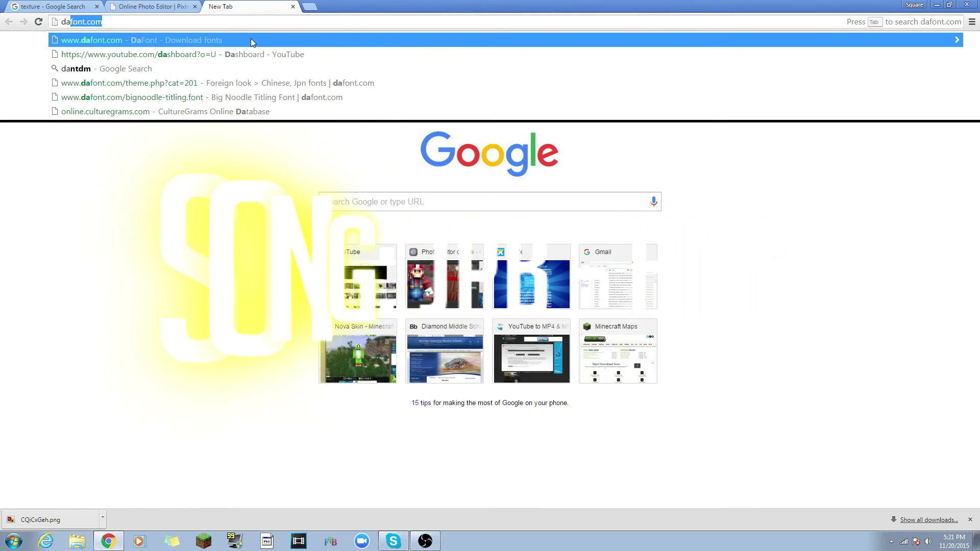
left_click(251, 40)
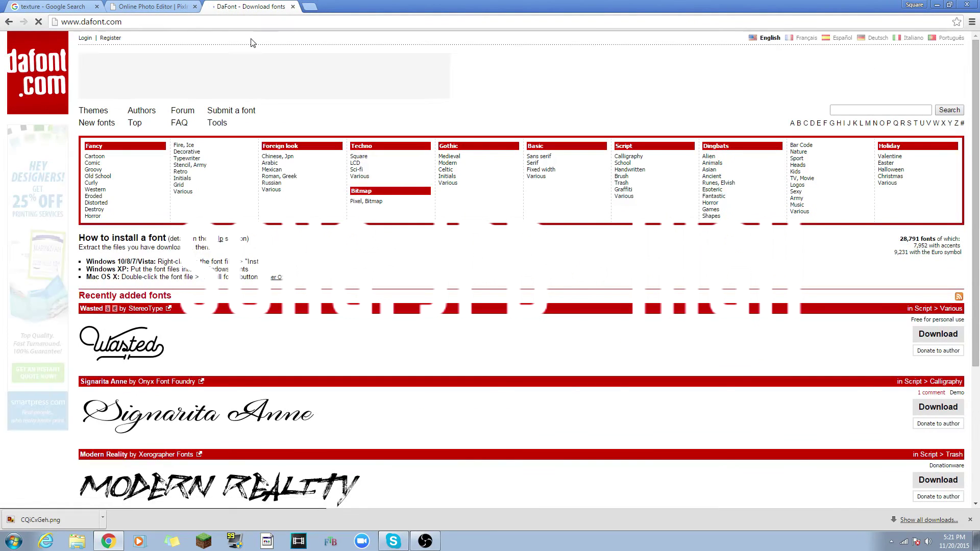
scroll(479, 359, "down", 3)
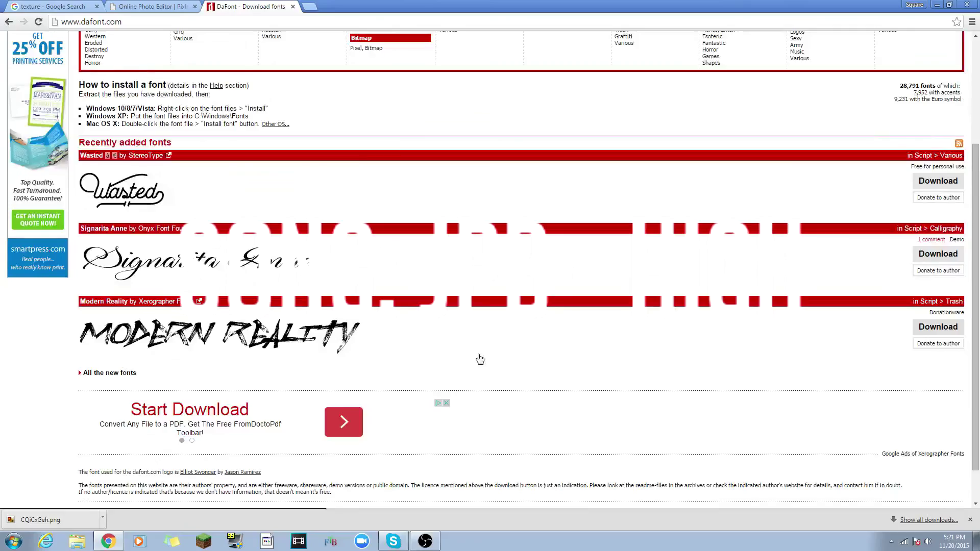
scroll(480, 359, "up", 3)
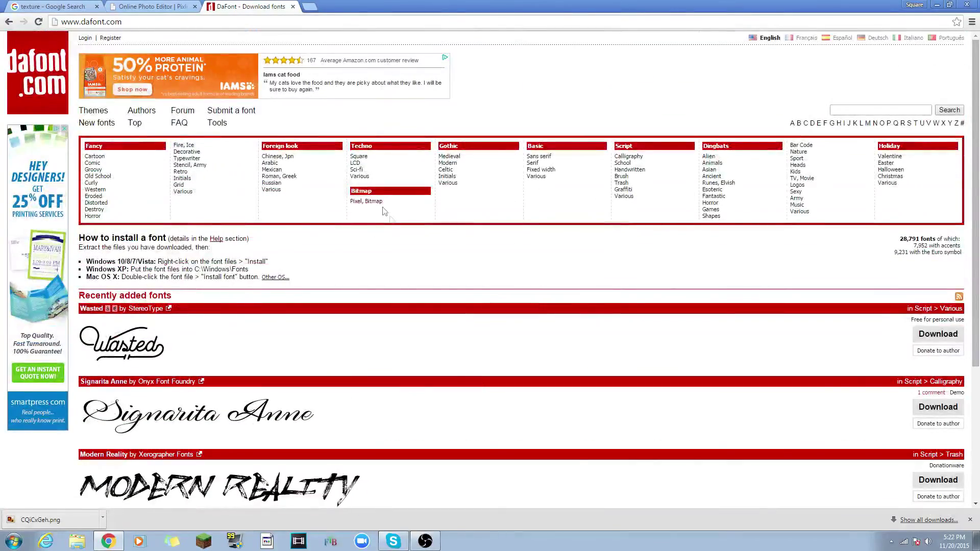
scroll(762, 333, "down", 4)
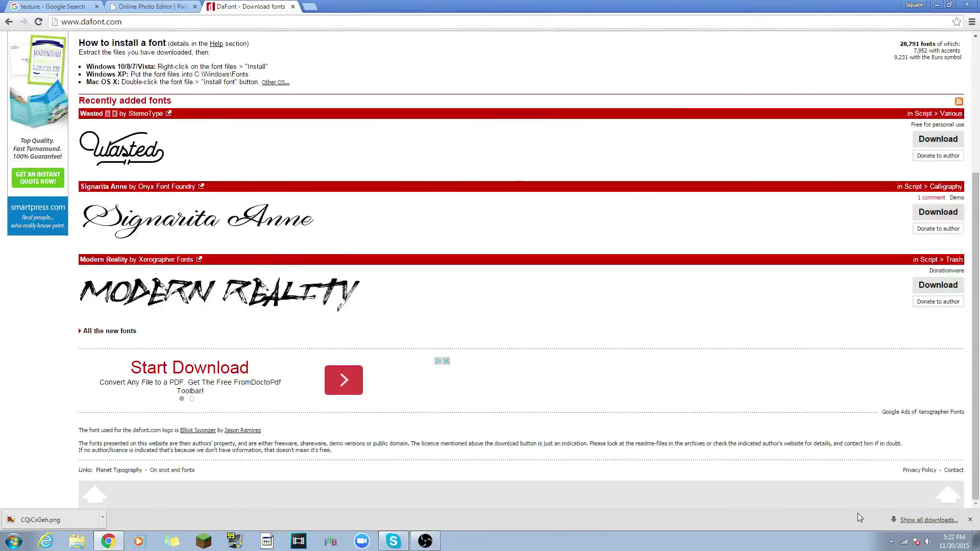
scroll(919, 307, "up", 4)
scroll(918, 306, "down", 4)
scroll(919, 306, "up", 4)
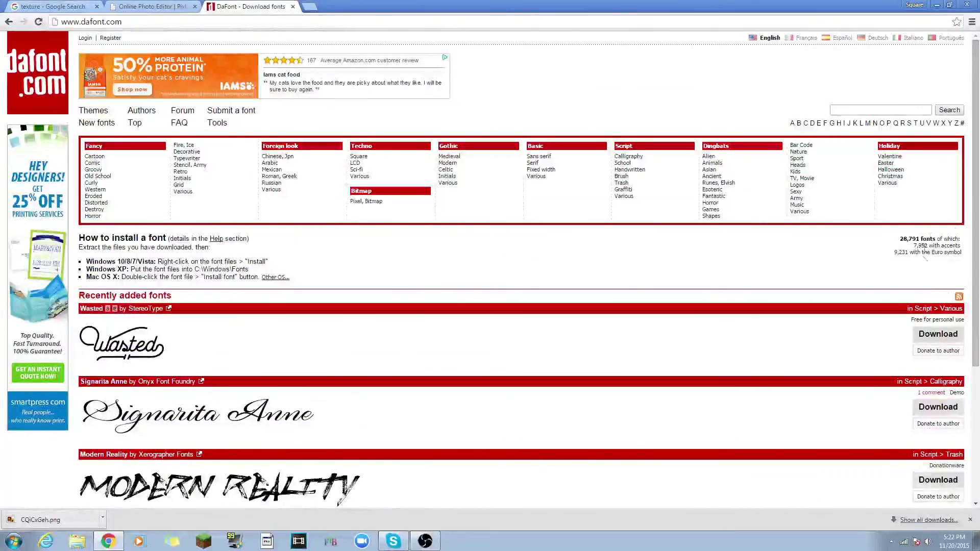
scroll(919, 275, "down", 2)
scroll(684, 422, "up", 2)
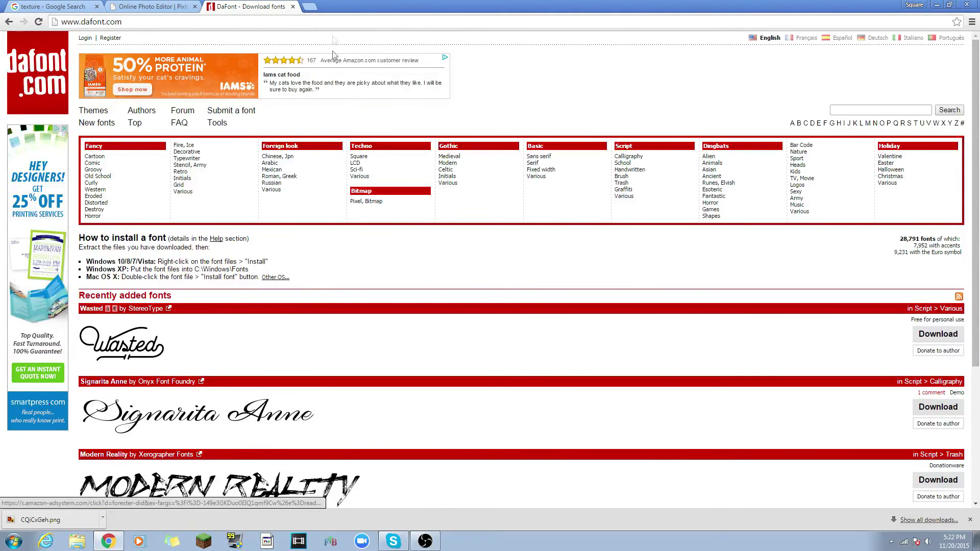
left_click(293, 7)
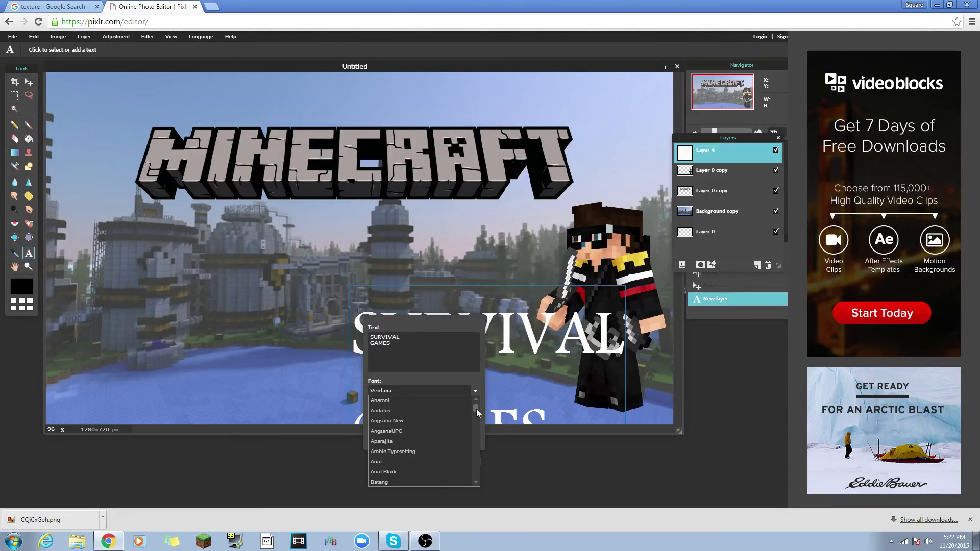
- Set SURVIVAL GAMES in BigNoodleTitling, centre-aligned, and commit it as the SURVIVAL layer
scroll(476, 409, "down", 3)
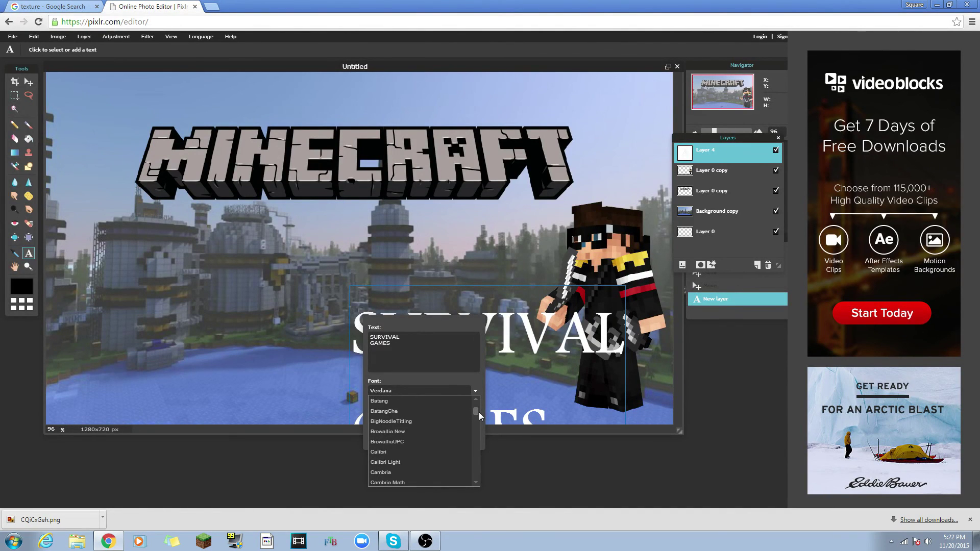
left_click(439, 420)
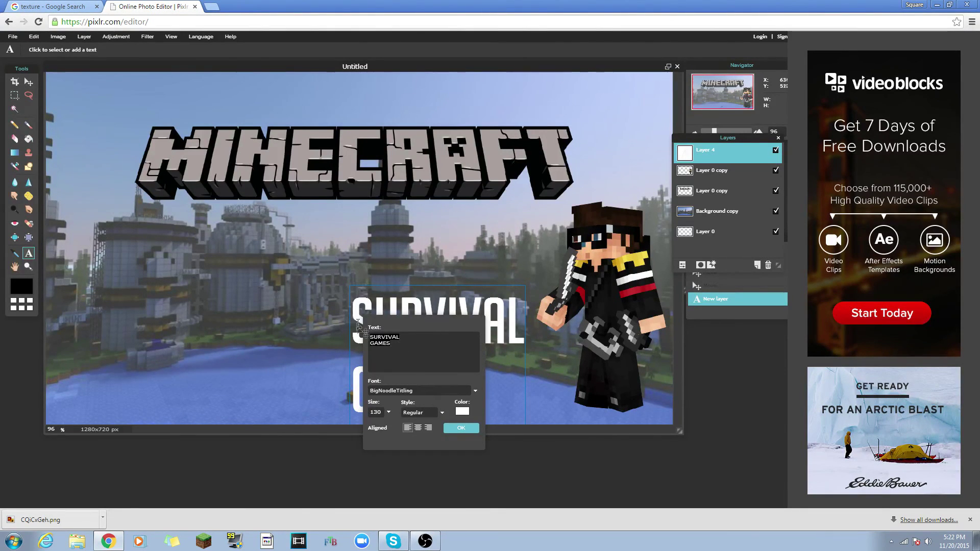
left_click(418, 429)
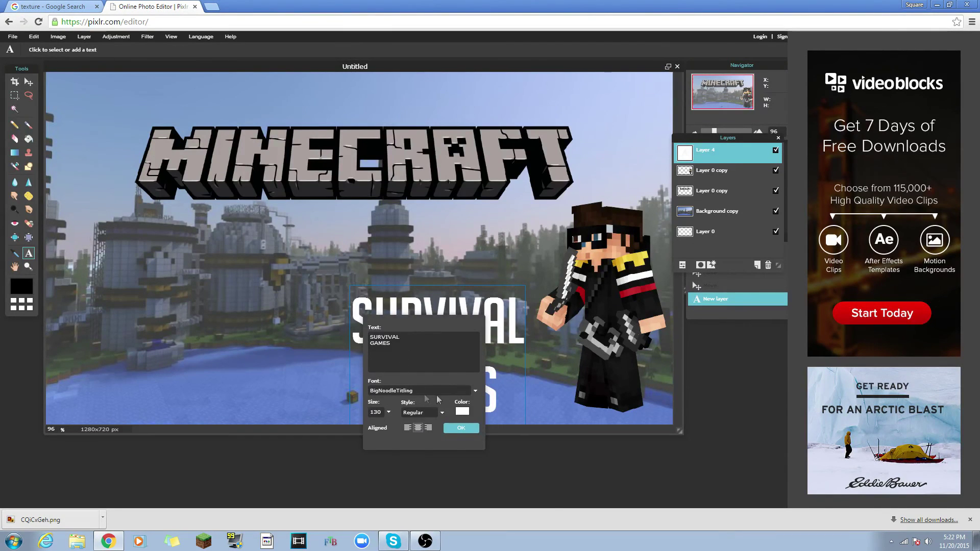
left_click(461, 428)
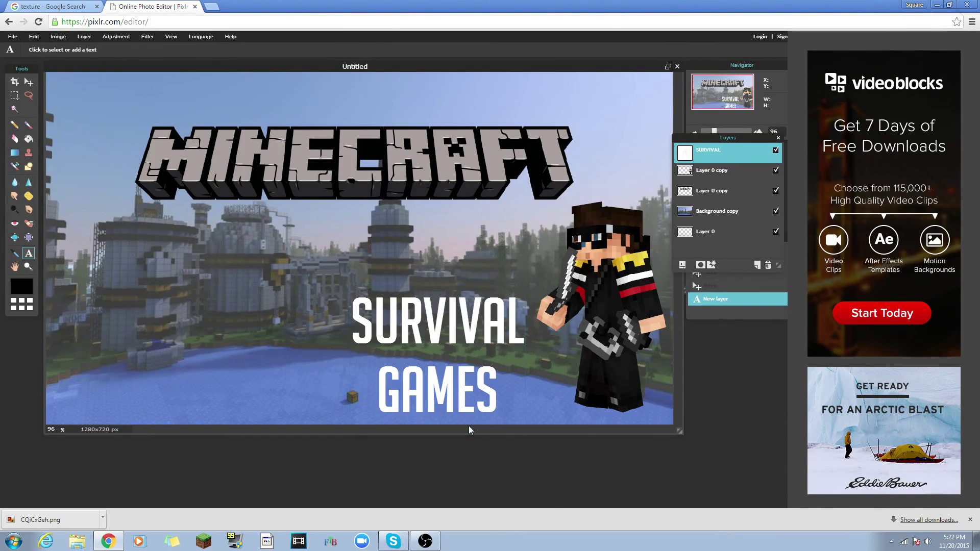
left_click(14, 82)
- Move the SURVIVAL GAMES title up-left over the castle and the character further left toward it
left_click(28, 83)
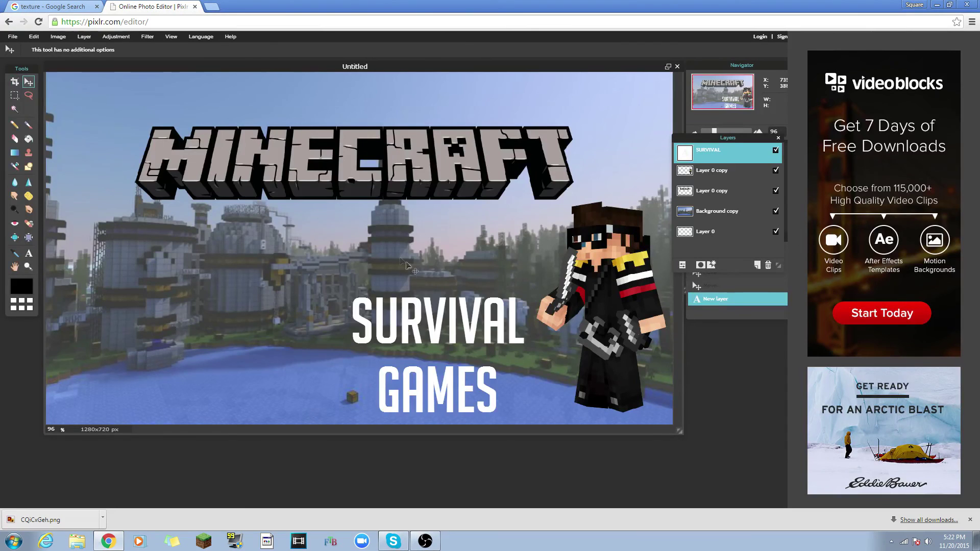
left_click_drag(430, 310, 349, 236)
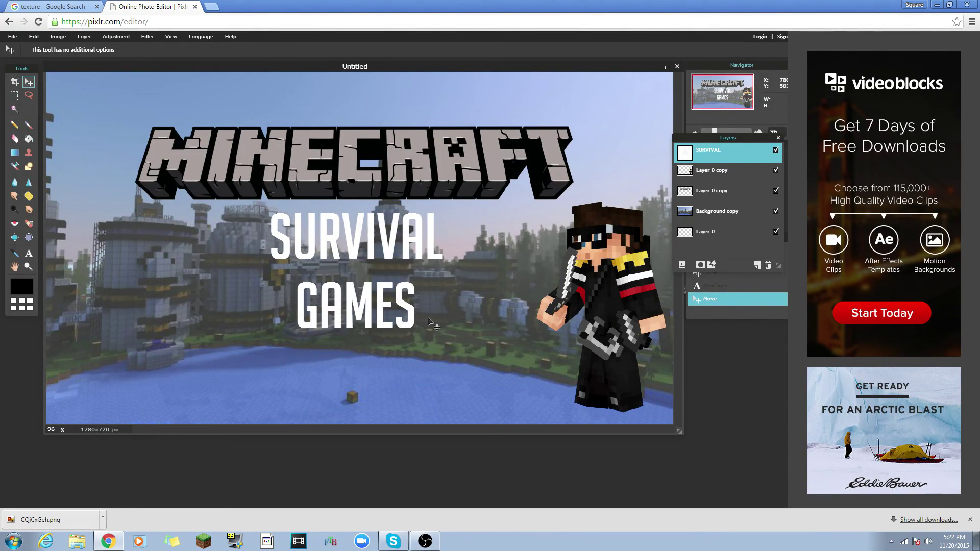
left_click(724, 191)
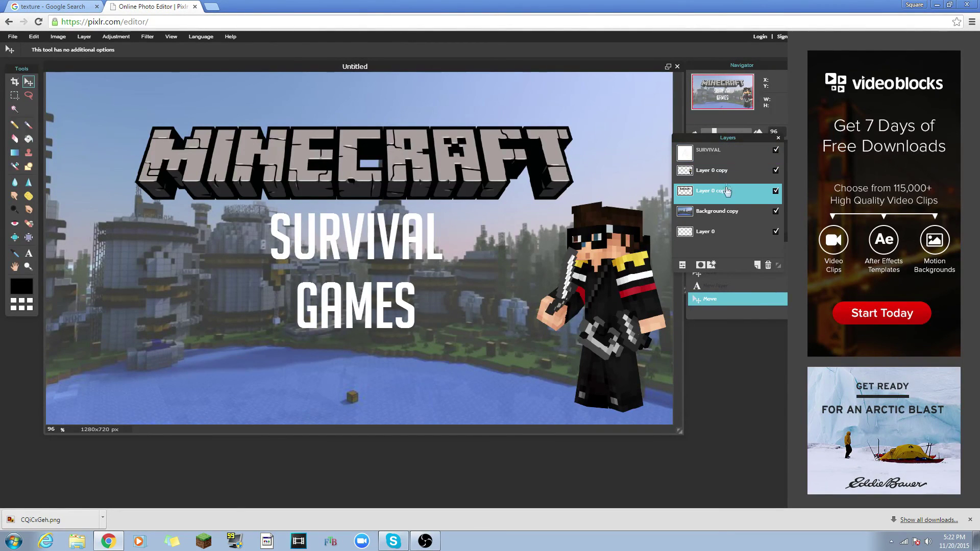
left_click(725, 170)
left_click_drag(612, 331, 575, 339)
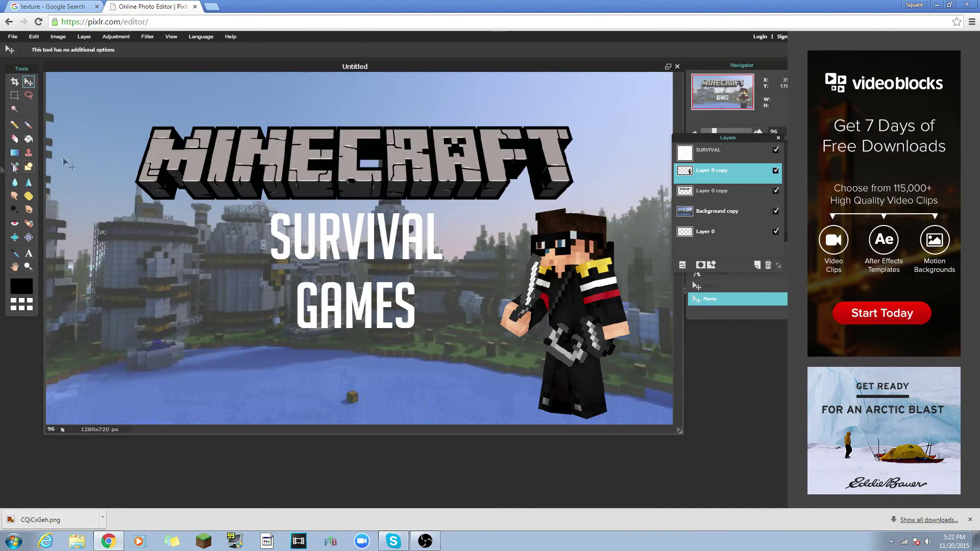
left_click(29, 253)
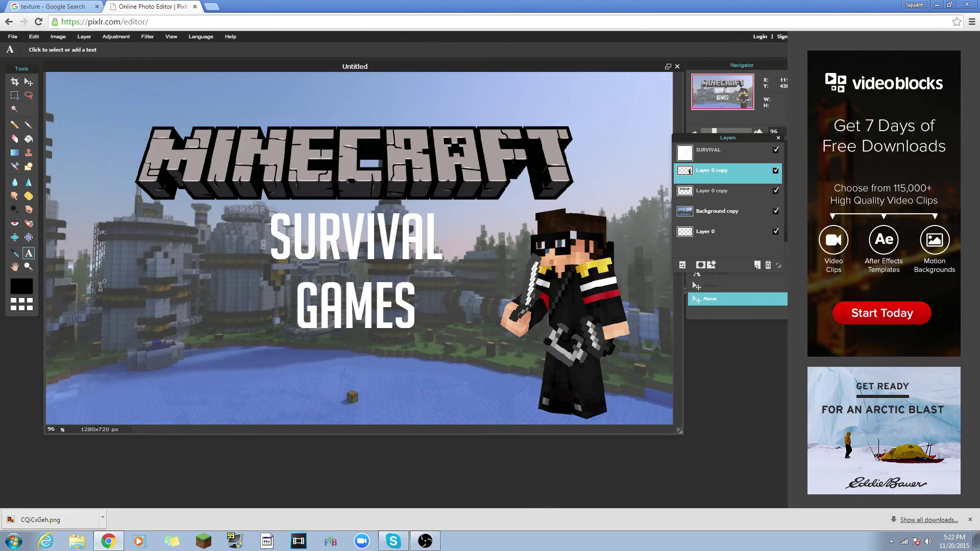
left_click(99, 383)
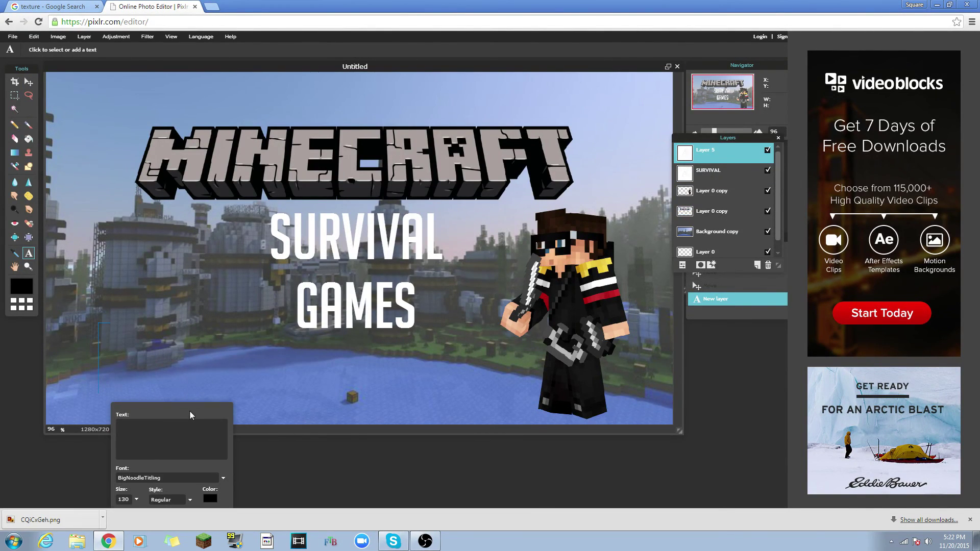
- Add white #001 text and drag it into the thumbnail's lower-left corner
left_click_drag(189, 411, 396, 247)
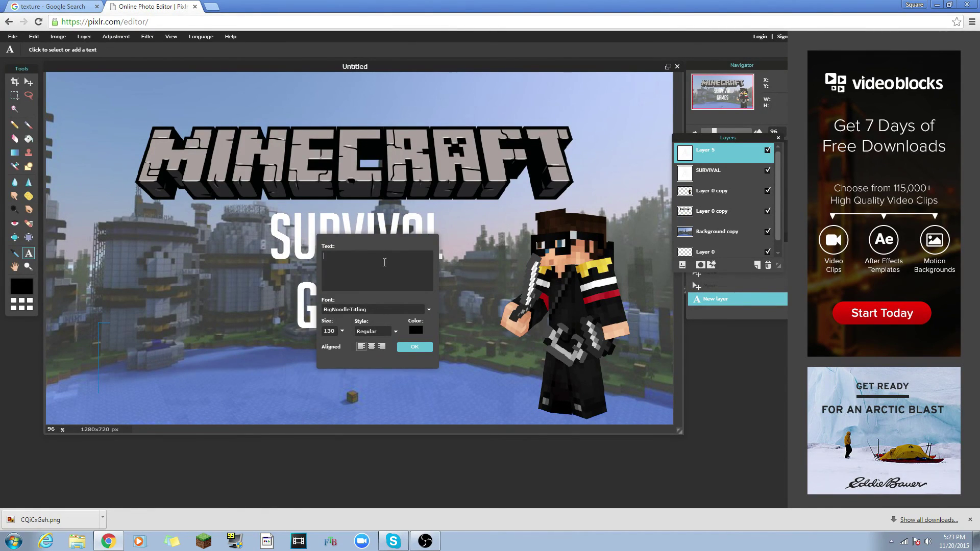
type("#001")
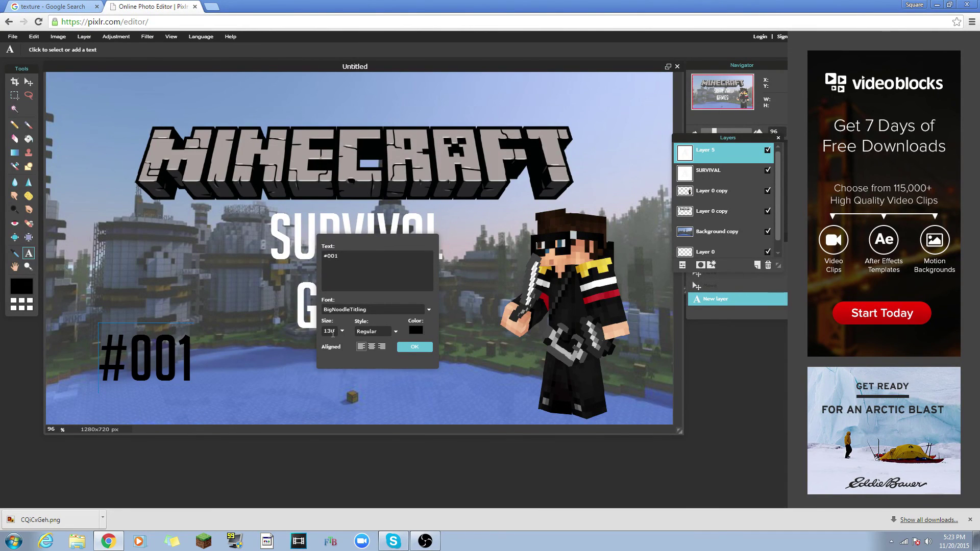
left_click(423, 331)
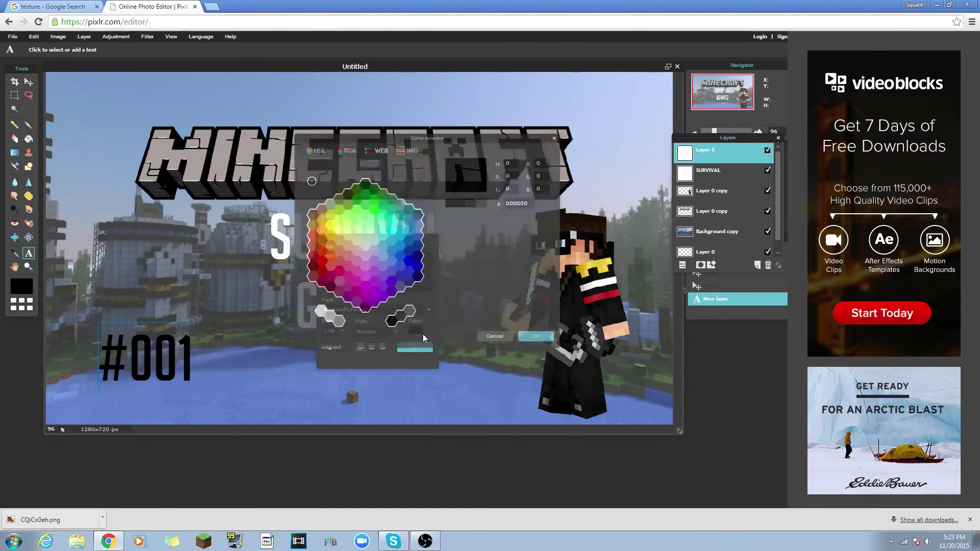
left_click(321, 310)
left_click(534, 337)
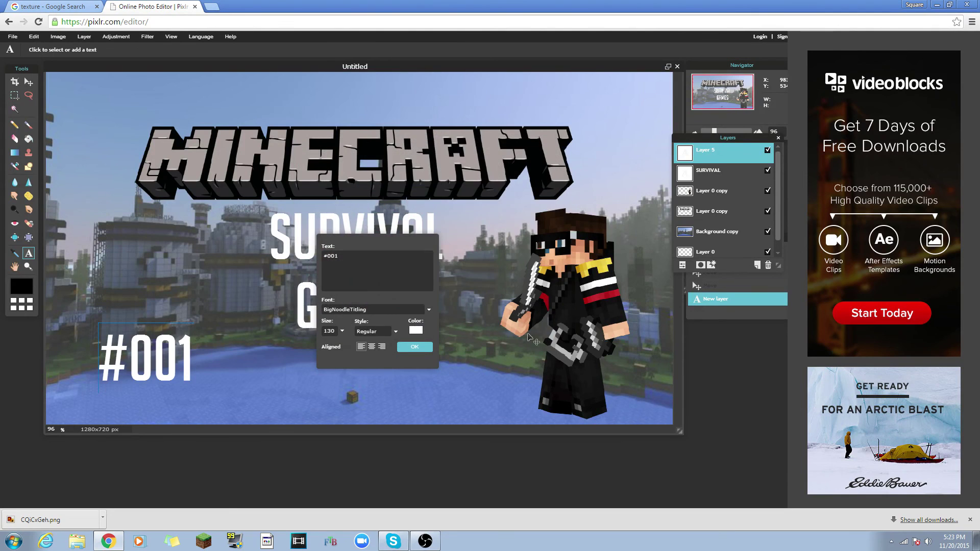
left_click(421, 350)
left_click(28, 82)
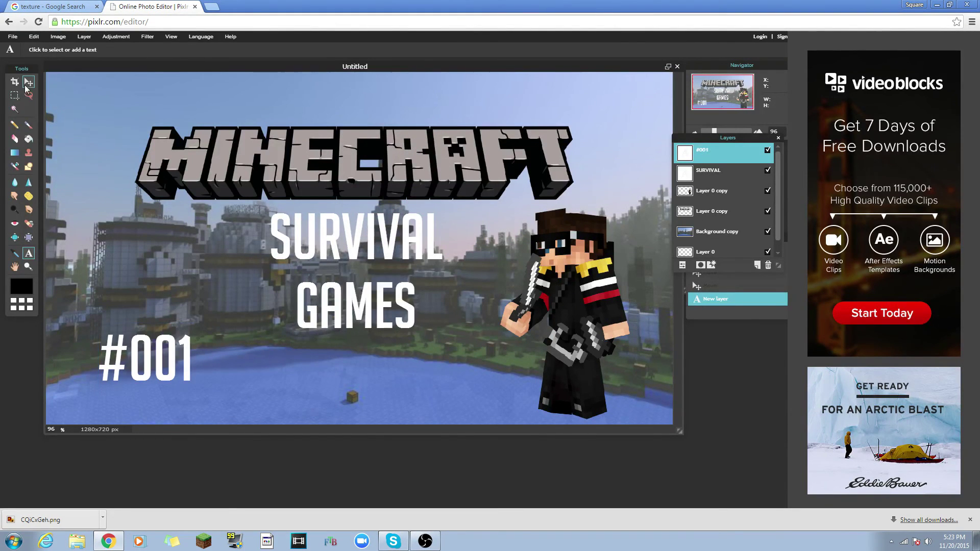
left_click_drag(161, 358, 123, 383)
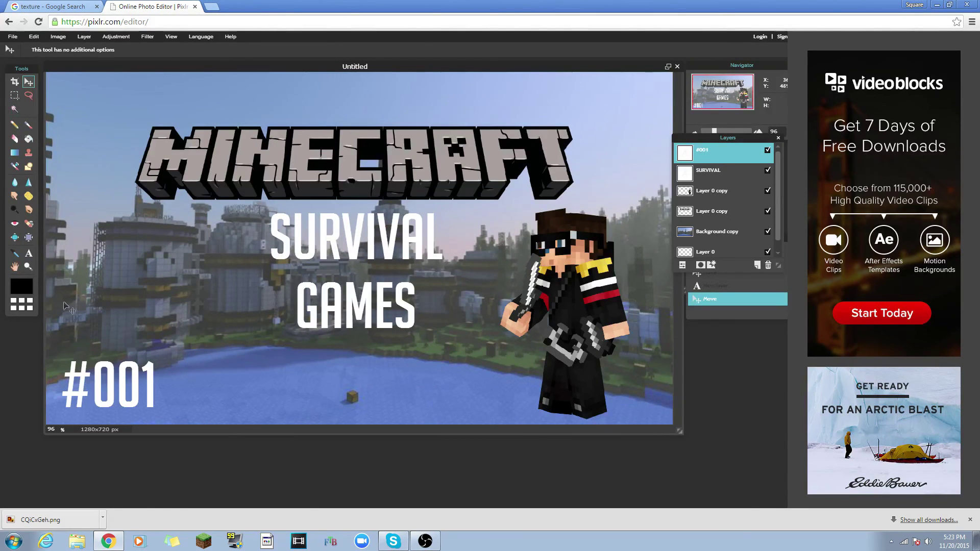
- Change the #001 text to the Minecraft font at size 99
left_click(28, 253)
left_click(159, 398)
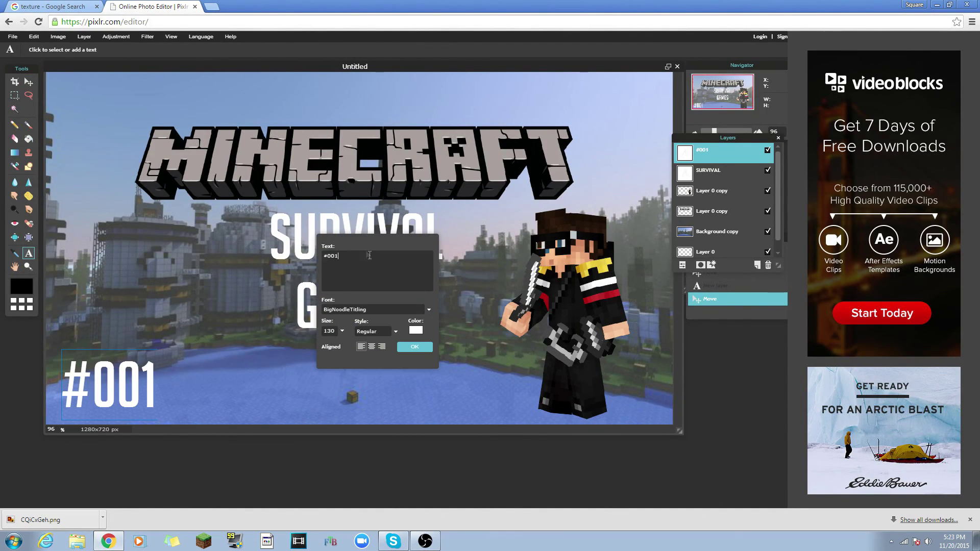
left_click(378, 308)
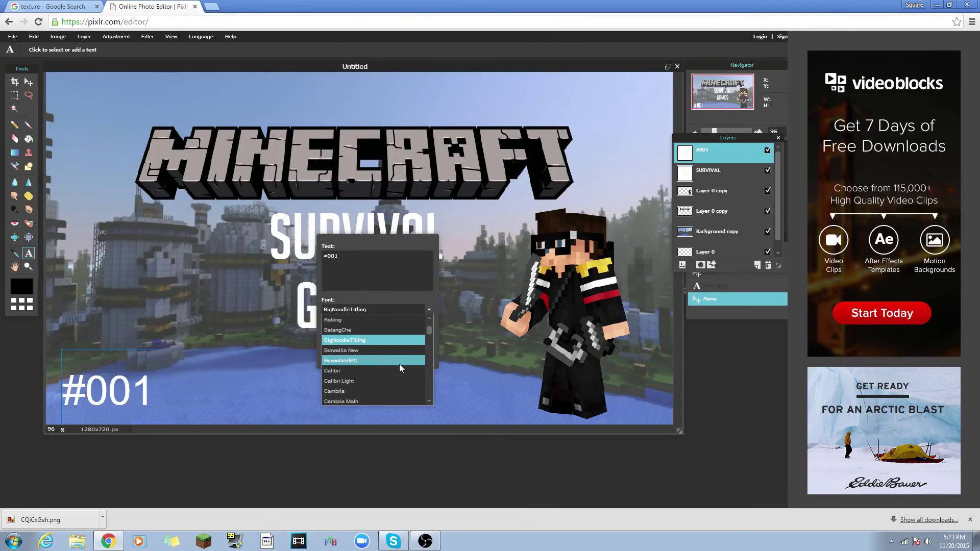
scroll(403, 360, "down", 4)
scroll(403, 359, "down", 8)
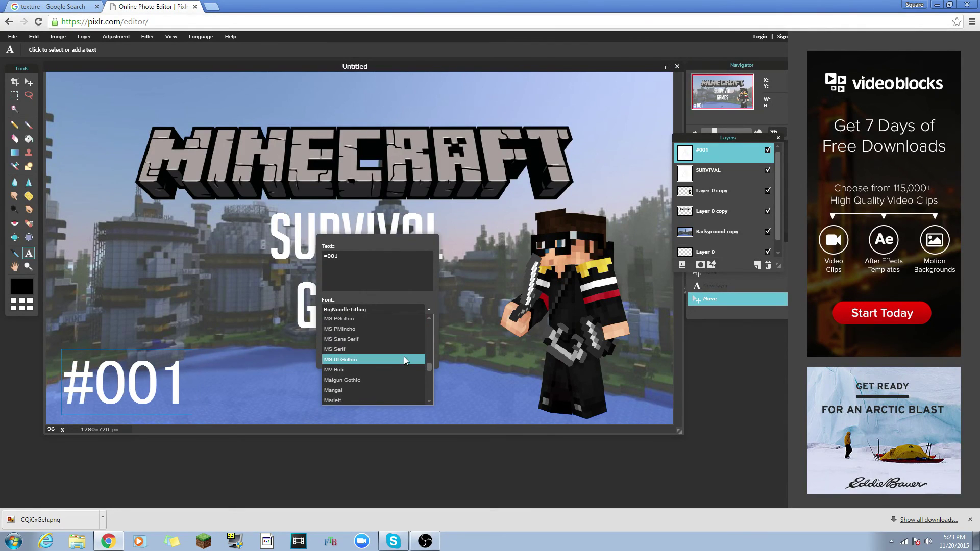
scroll(398, 367, "down", 3)
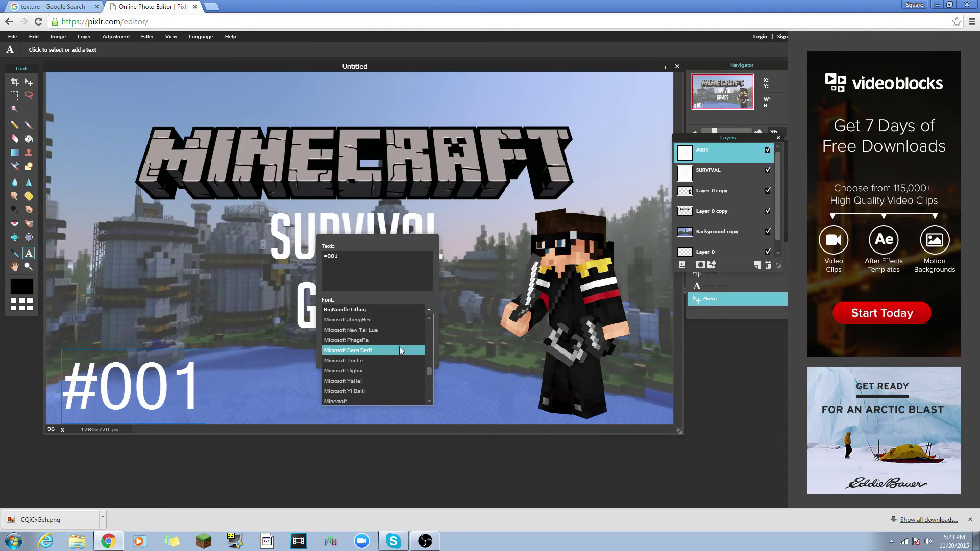
scroll(400, 366, "up", 3)
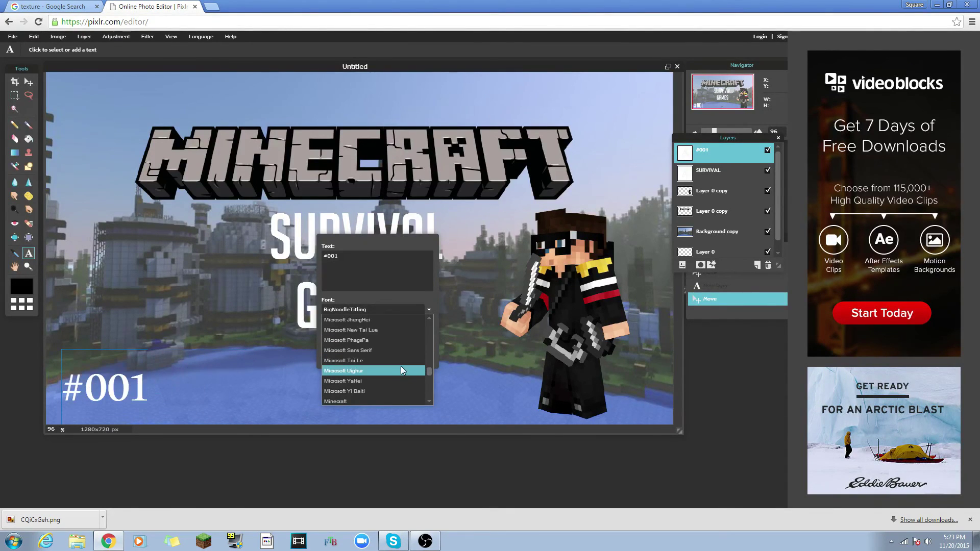
left_click(371, 401)
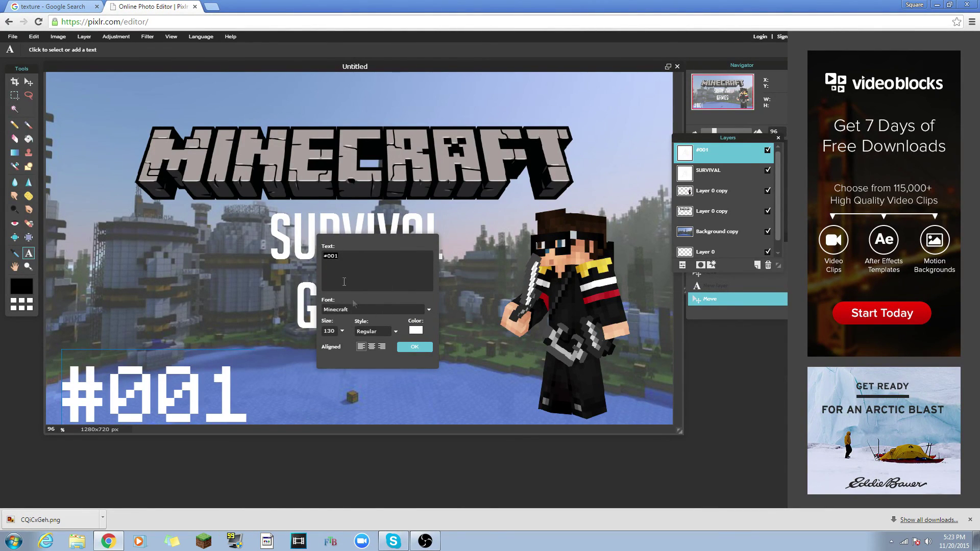
left_click(343, 333)
left_click_drag(342, 345, 332, 345)
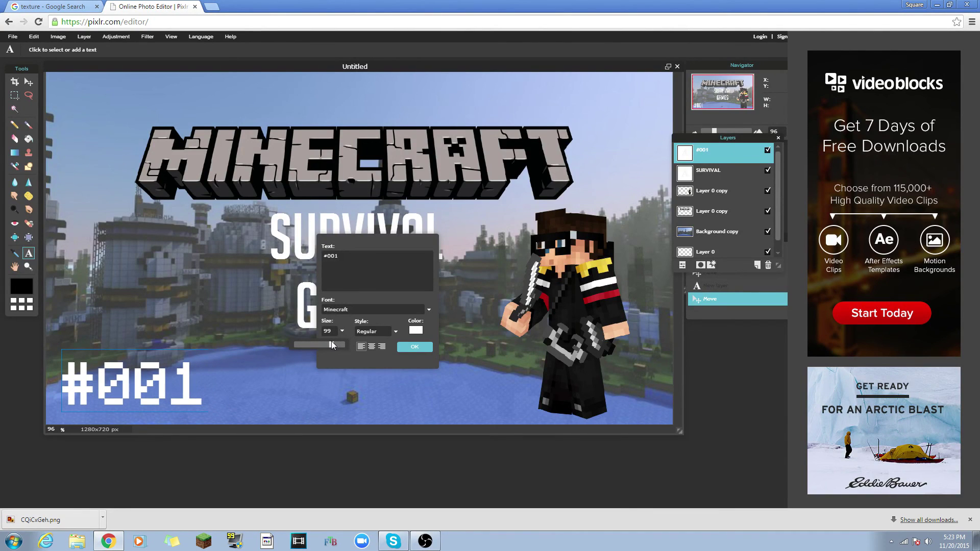
left_click(417, 347)
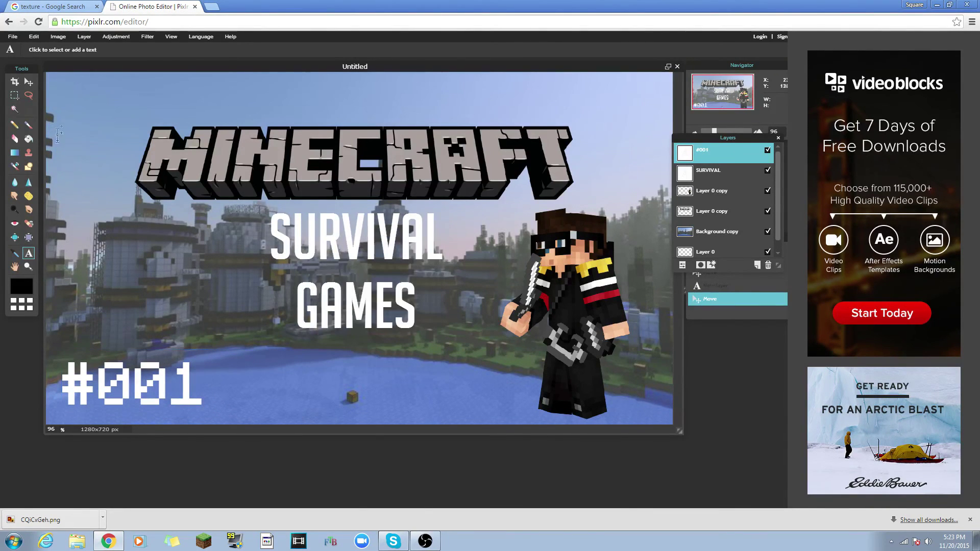
left_click(29, 82)
- Nudge #001 slightly left and down, then go back to the texture image results
left_click_drag(174, 383, 170, 386)
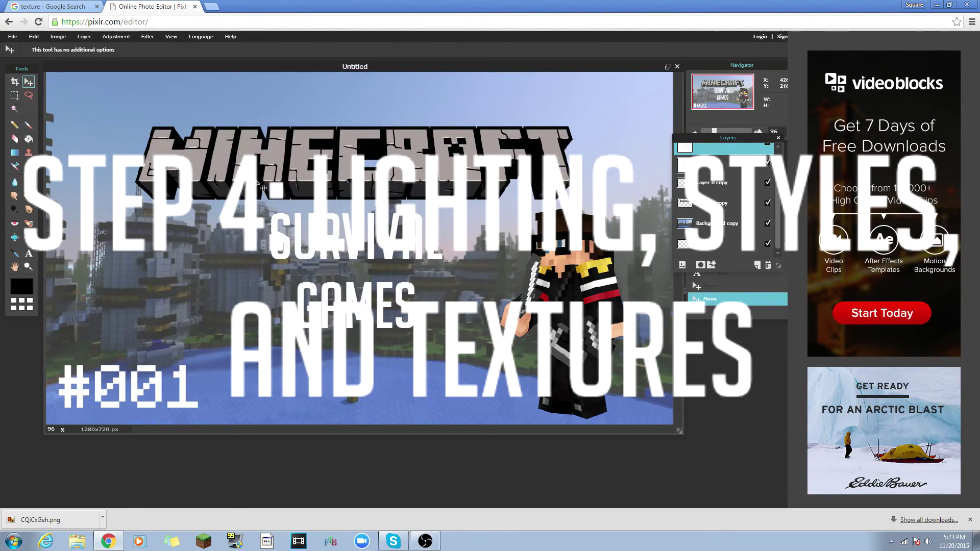
left_click(51, 6)
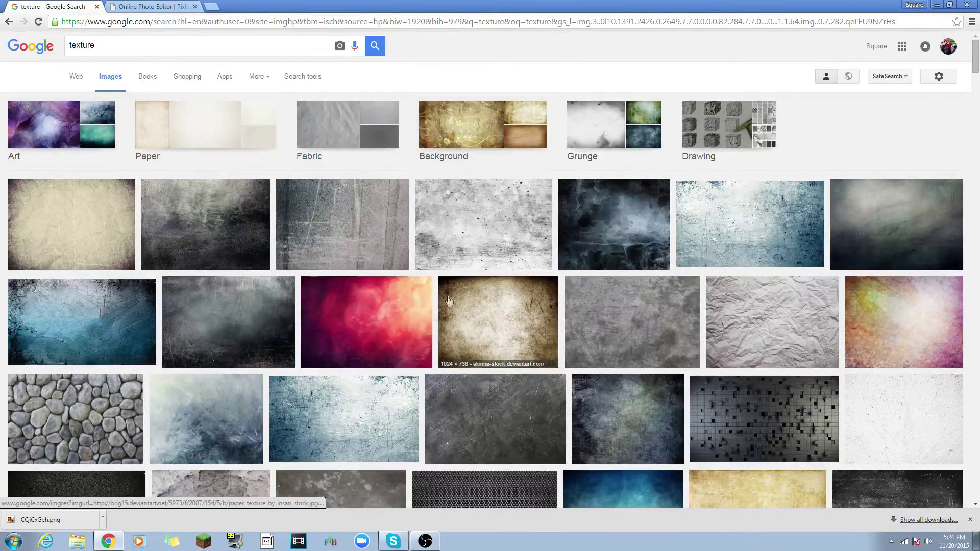
- Narrow the Google Images texture search to art textures
scroll(652, 313, "down", 2)
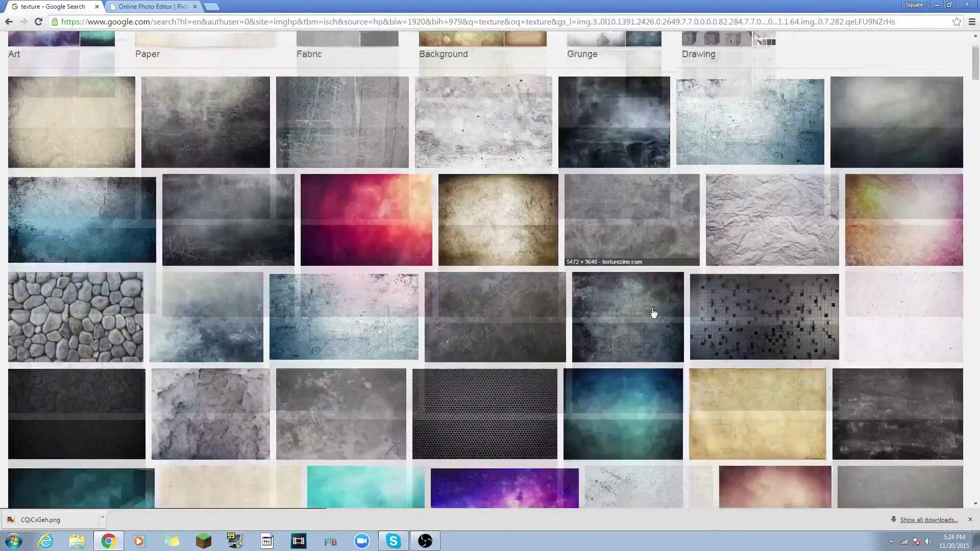
scroll(596, 303, "up", 2)
scroll(369, 310, "down", 3)
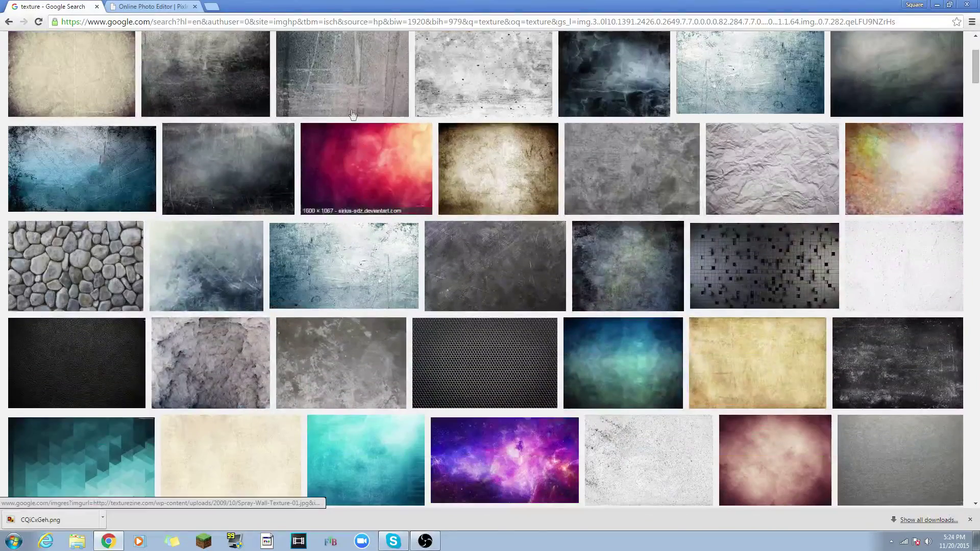
left_click(154, 6)
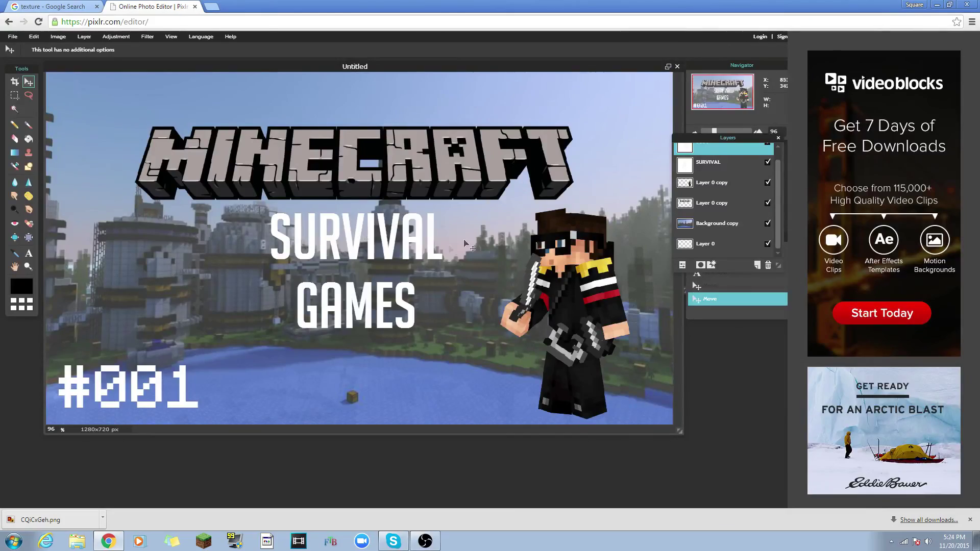
left_click(61, 6)
scroll(358, 317, "down", 4)
scroll(358, 317, "up", 7)
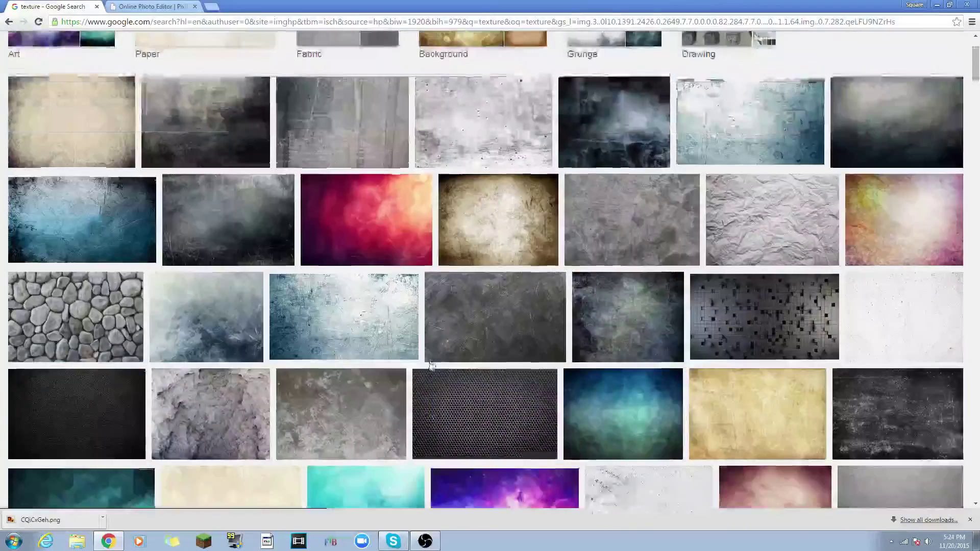
left_click(46, 125)
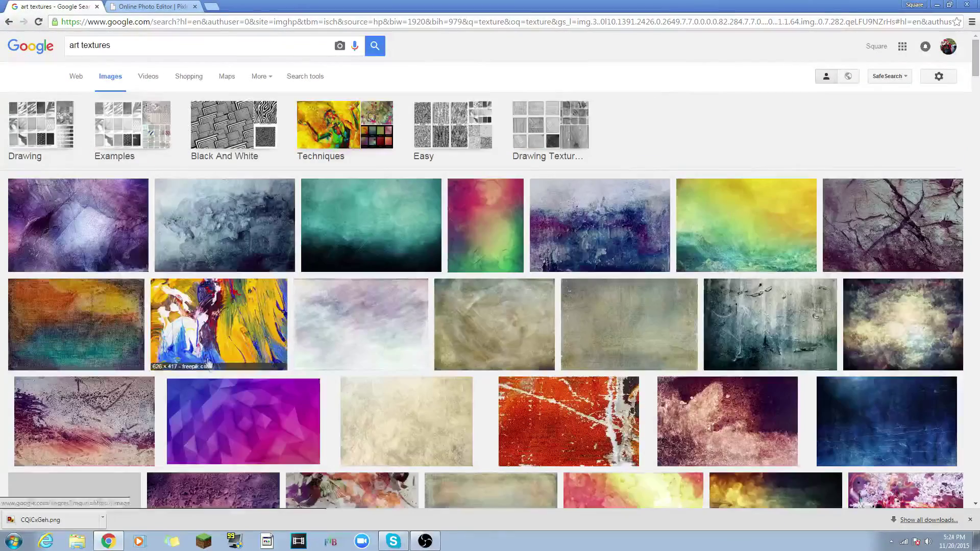
- Open the second blue-grey art texture at full size and save it to the computer
left_click(228, 230)
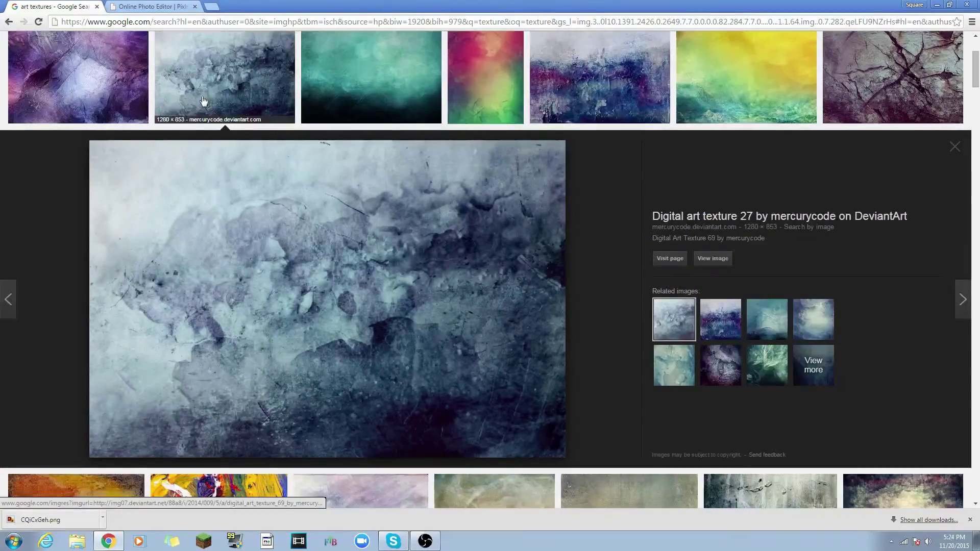
left_click(719, 262)
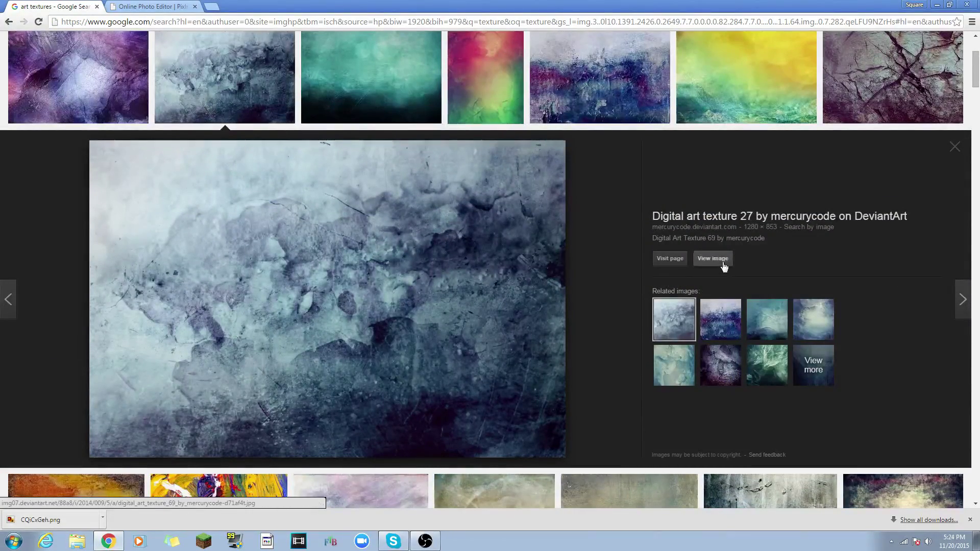
right_click(383, 239)
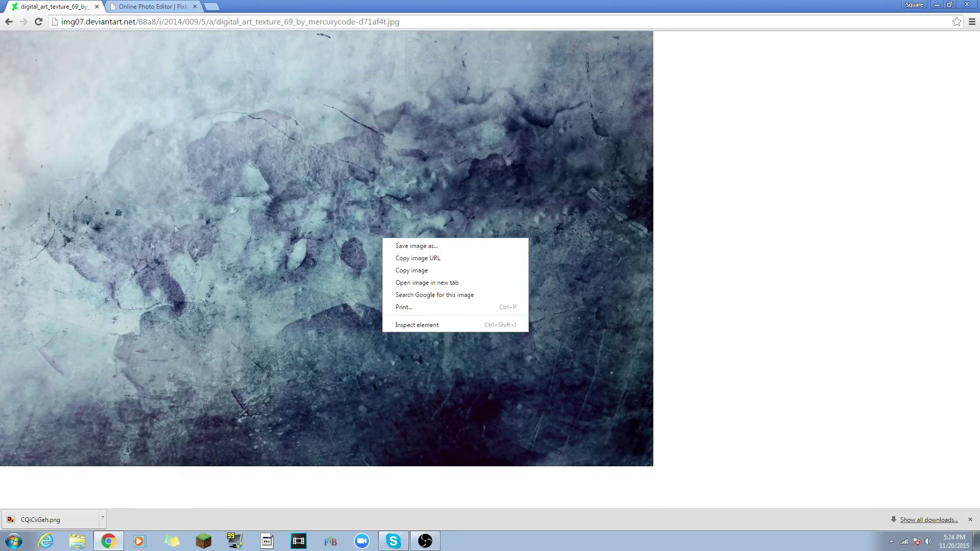
left_click(427, 248)
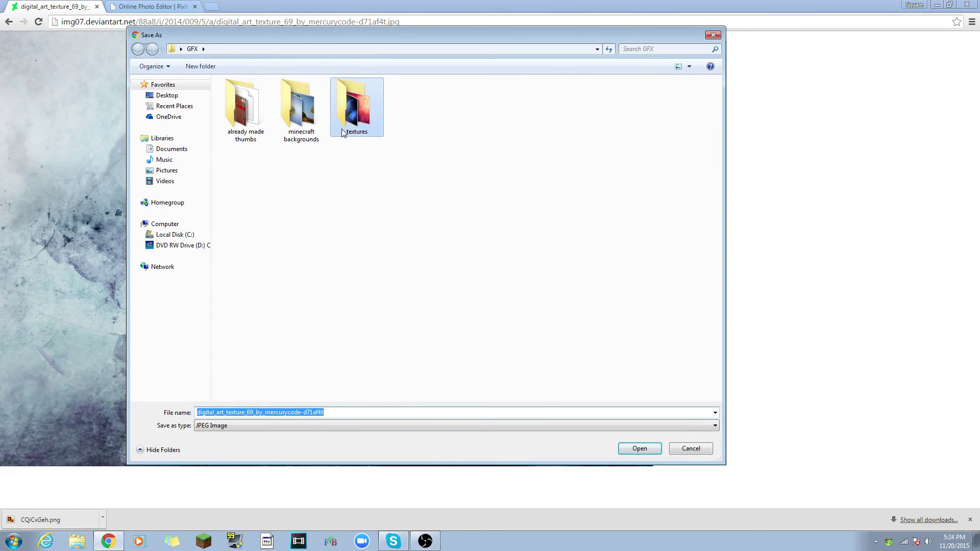
- Start a first Save As into the textures folder, clear the file name, then cancel it
double_click(341, 129)
left_click(342, 128)
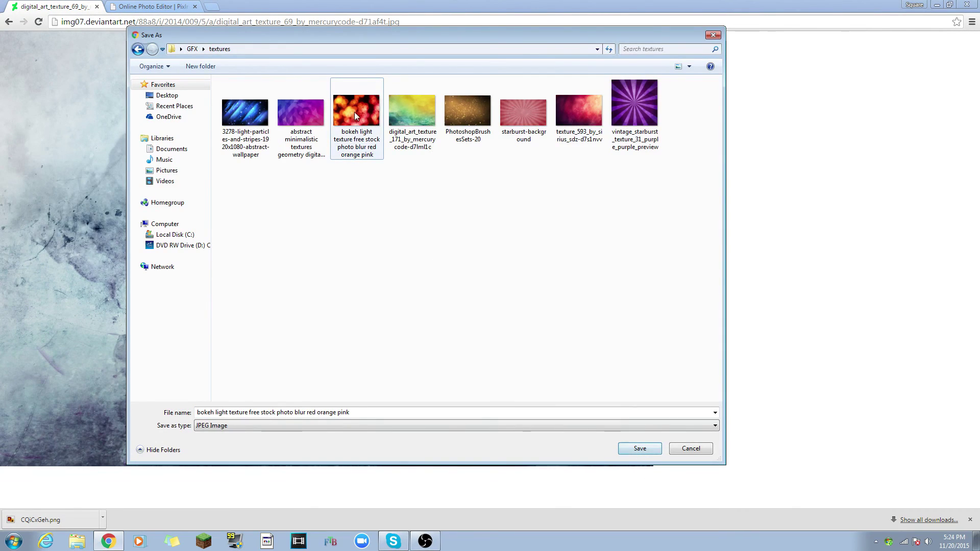
left_click(385, 411)
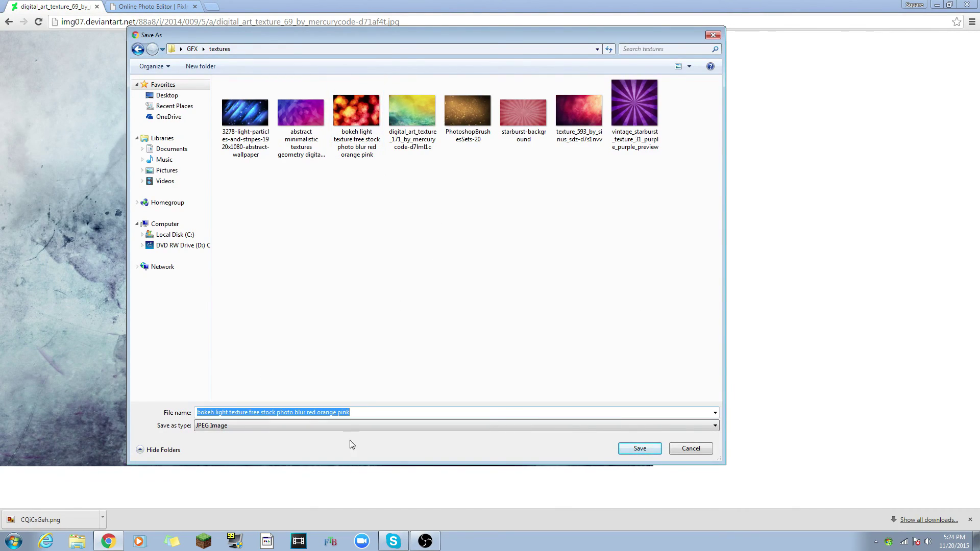
key("BackSpace")
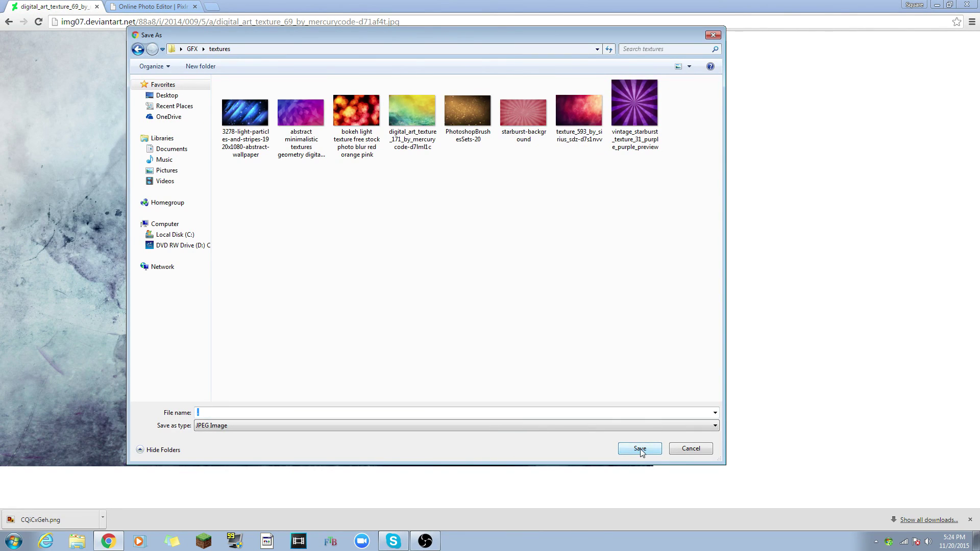
left_click(714, 34)
- Save the grunge texture image as a JPEG into the GFX textures folder, then close the deviantart tab
right_click(189, 226)
left_click(250, 235)
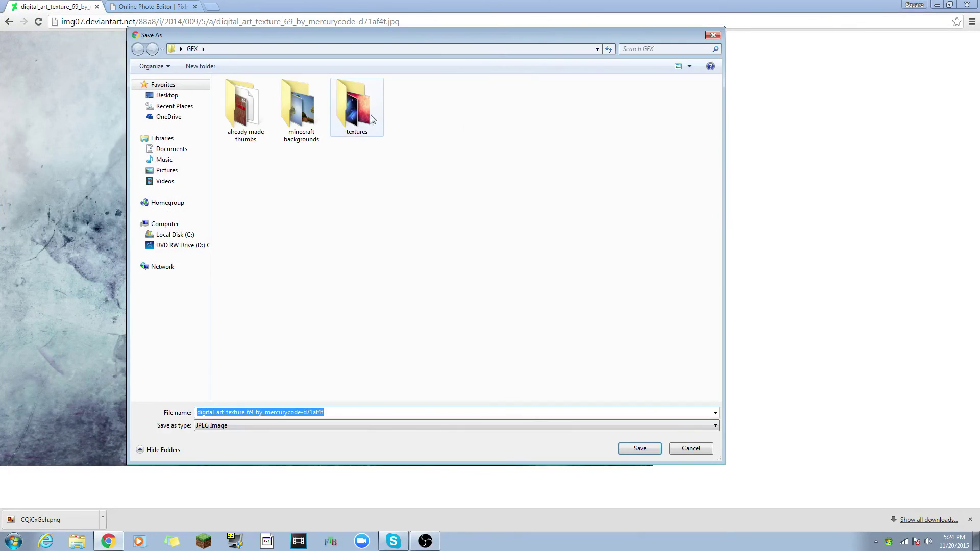
left_click(372, 115)
double_click(364, 121)
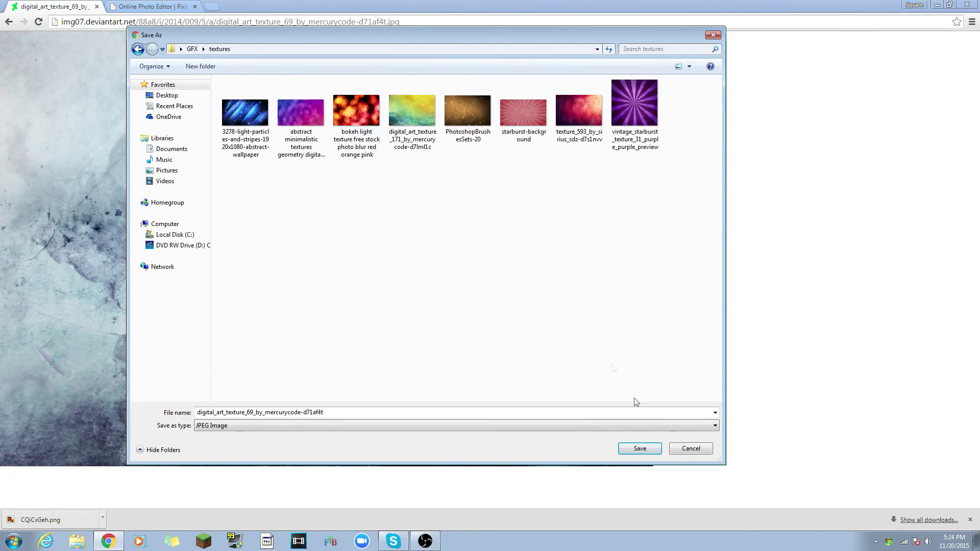
left_click(640, 448)
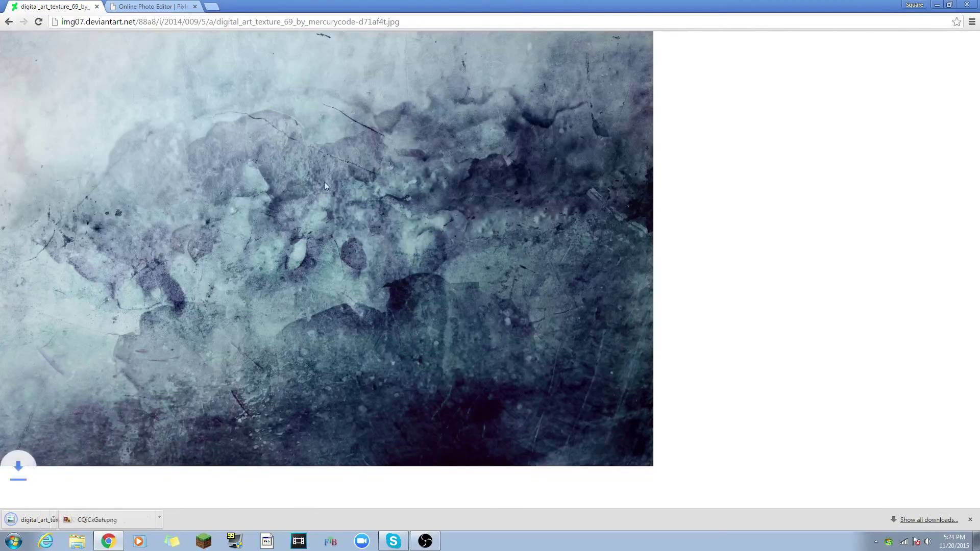
left_click(97, 7)
- Open the blue grunge texture file from the computer in Pixlr Editor
left_click(11, 36)
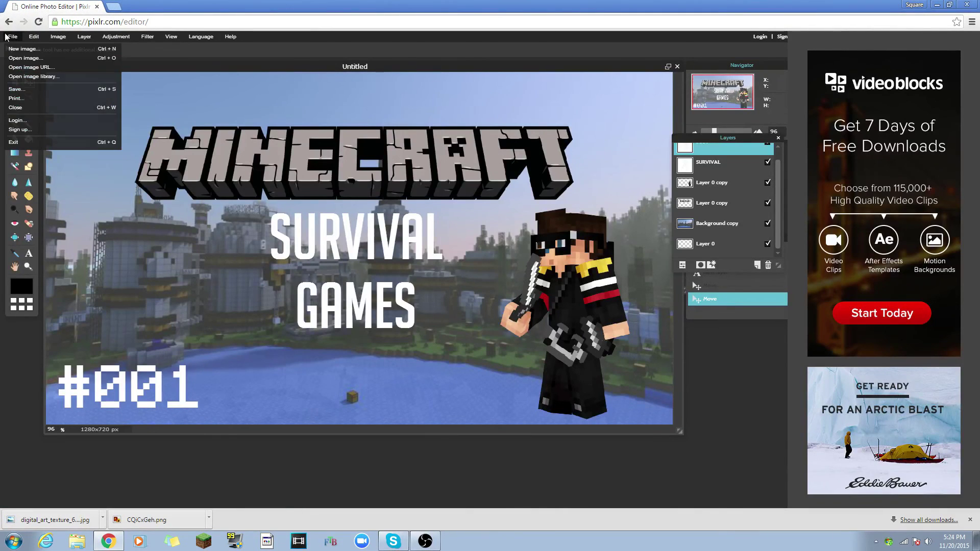
left_click(25, 58)
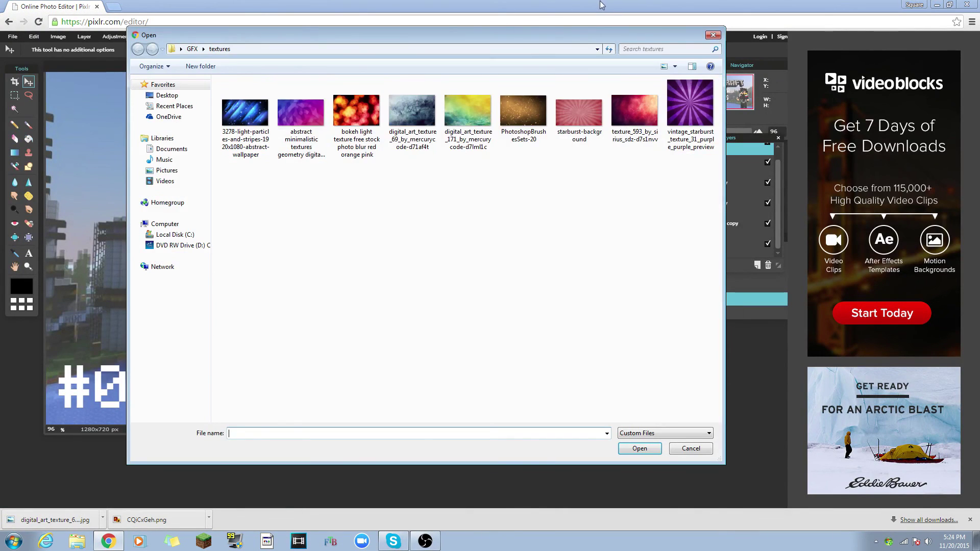
left_click_drag(634, 33, 682, 41)
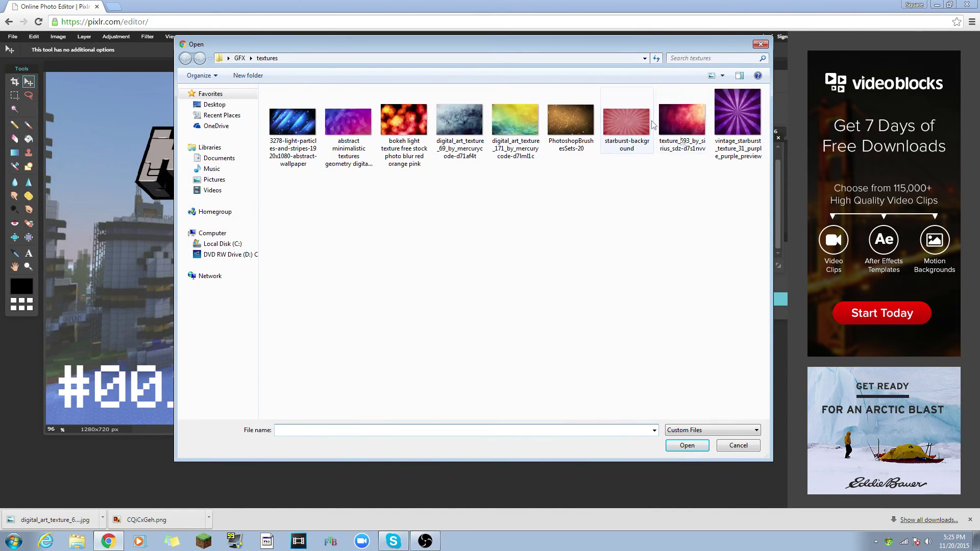
left_click(452, 148)
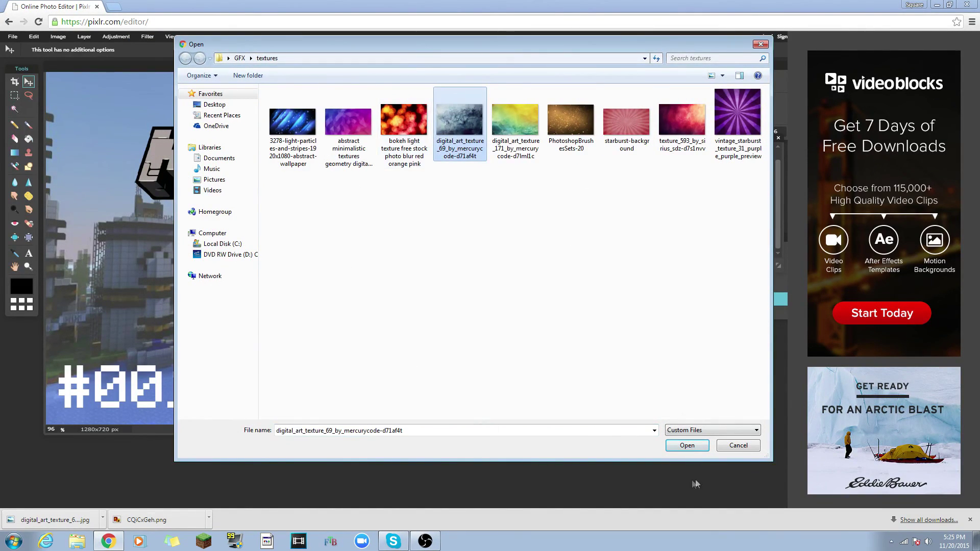
left_click(687, 445)
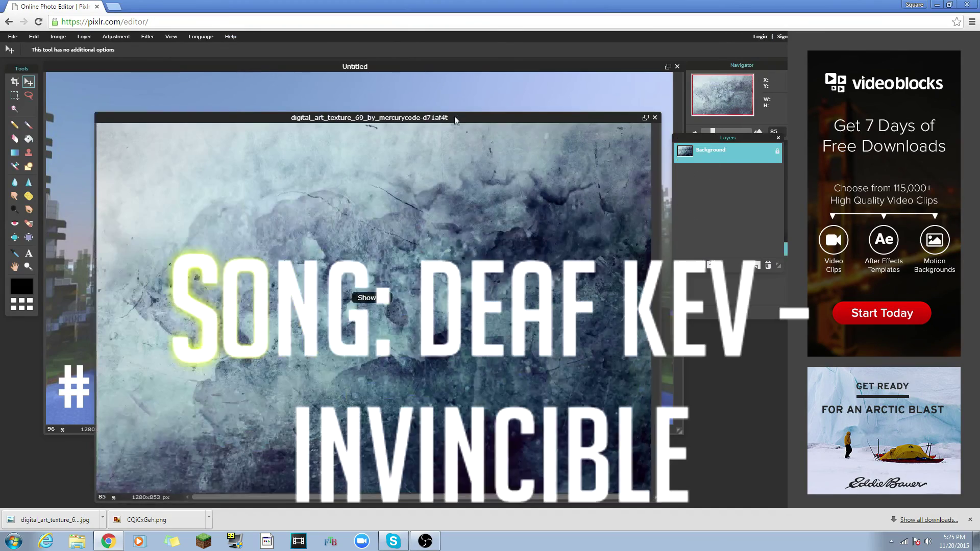
left_click_drag(455, 116, 449, 182)
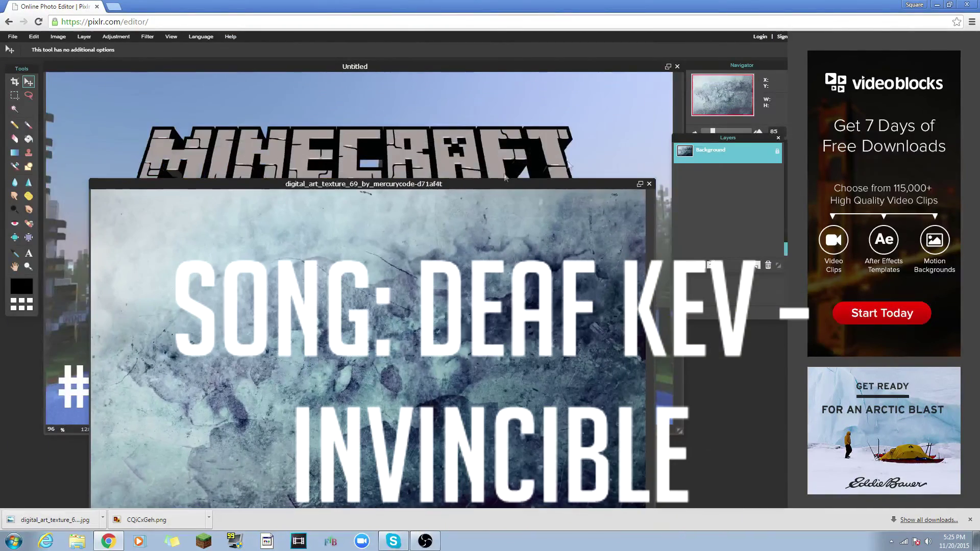
- Duplicate the texture's Background layer, copy it, and paste it into the thumbnail document
right_click(703, 152)
right_click(727, 152)
left_click(759, 161)
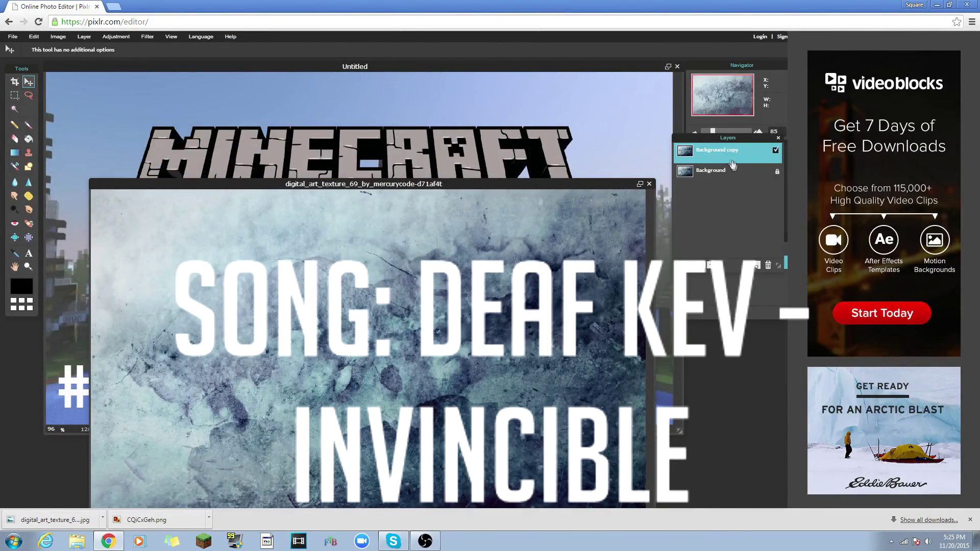
key("ctrl+c")
left_click(647, 124)
key("ctrl+v")
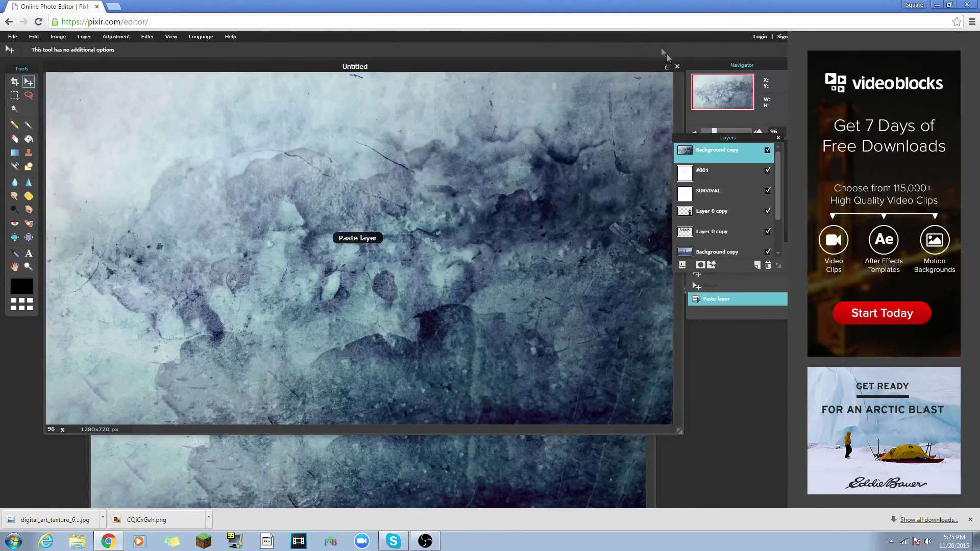
- Close the texture document without saving and move Background copy below the title and character layers
left_click(648, 472)
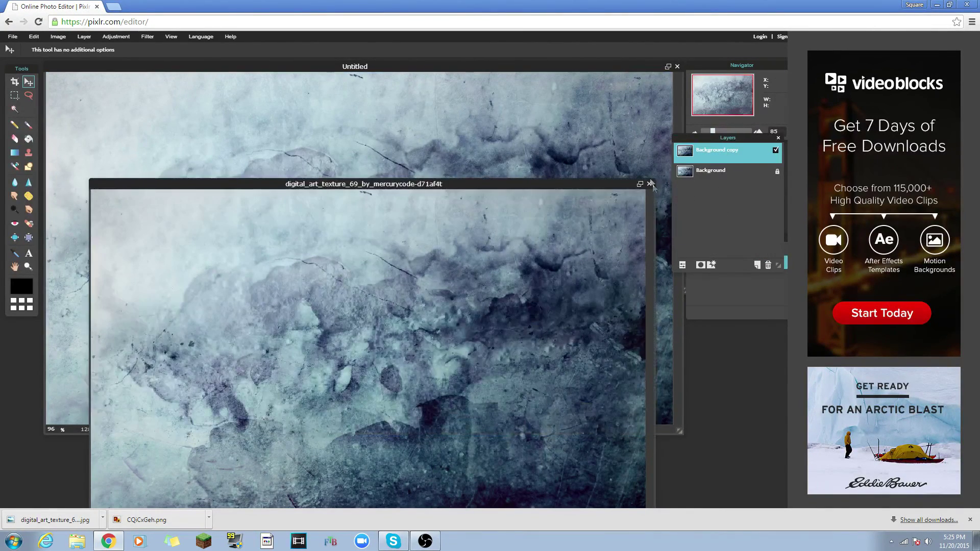
left_click(652, 186)
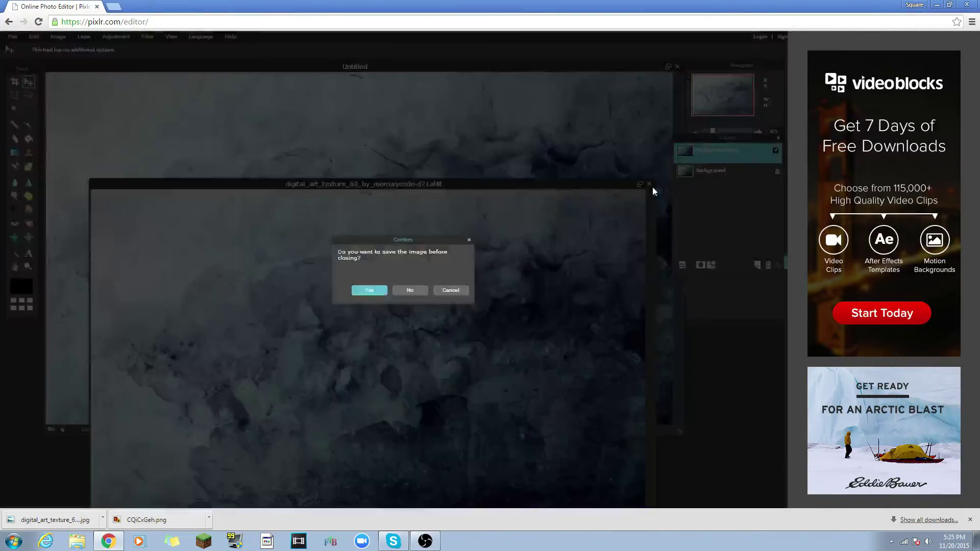
left_click(407, 288)
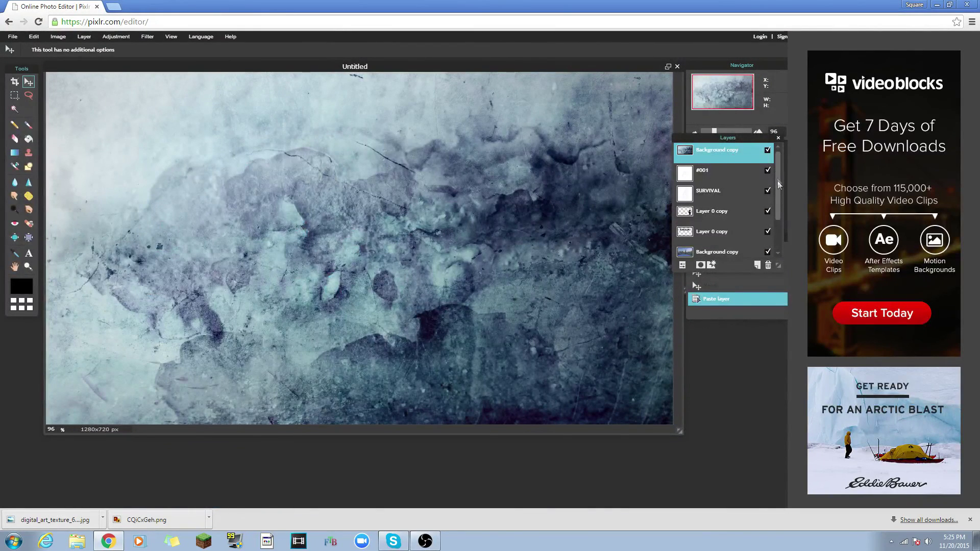
left_click_drag(778, 278, 771, 390)
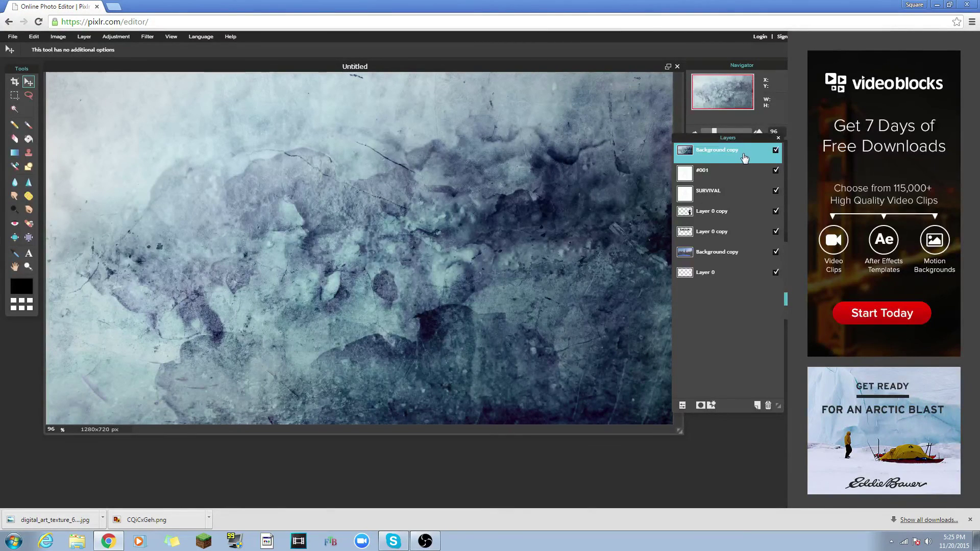
left_click_drag(744, 156, 739, 246)
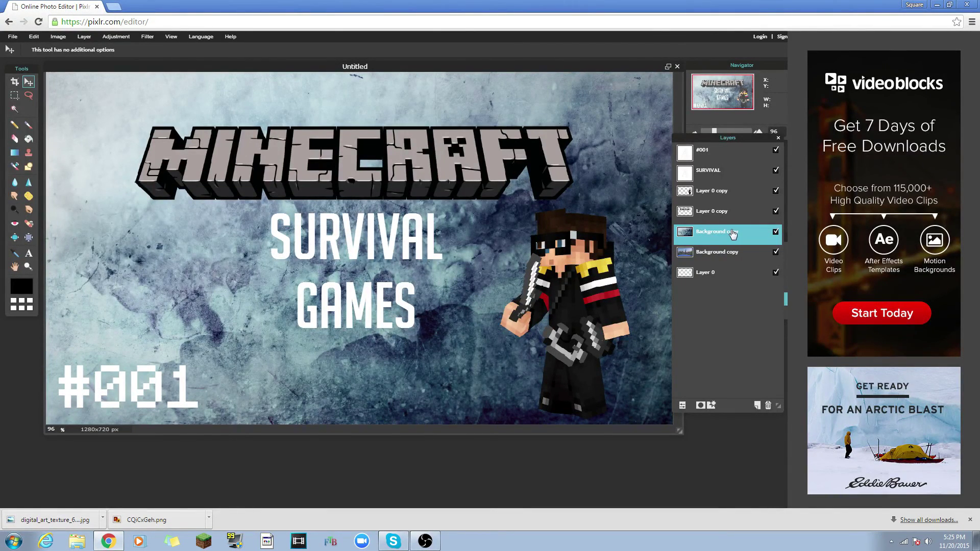
- Lower the texture layer's opacity to about 36 so the castle scene shows faintly through
left_click(682, 406)
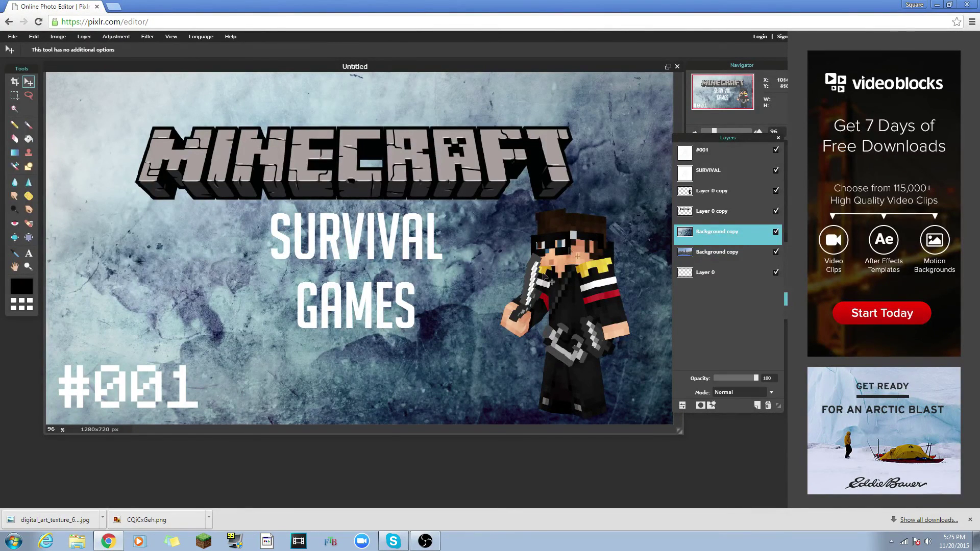
left_click_drag(755, 378, 722, 387)
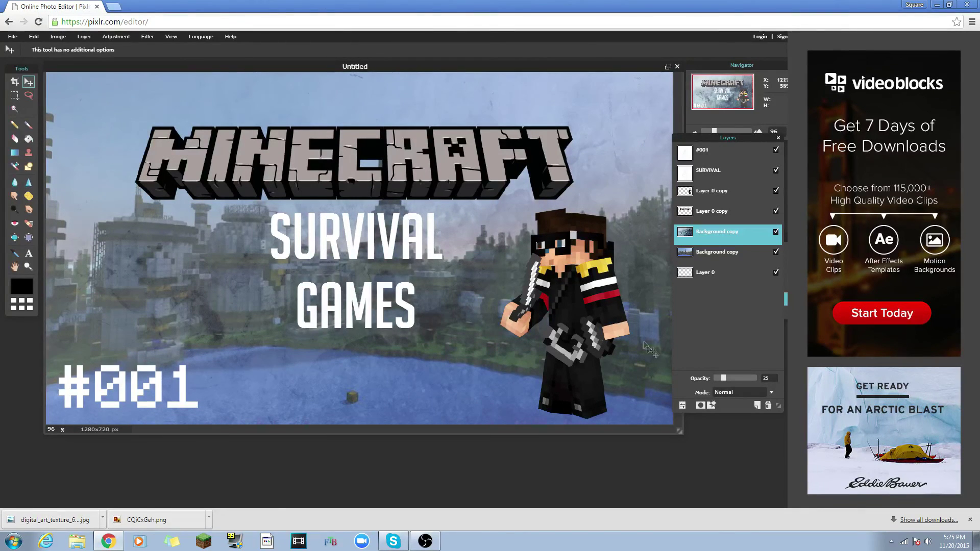
left_click_drag(725, 376, 727, 376)
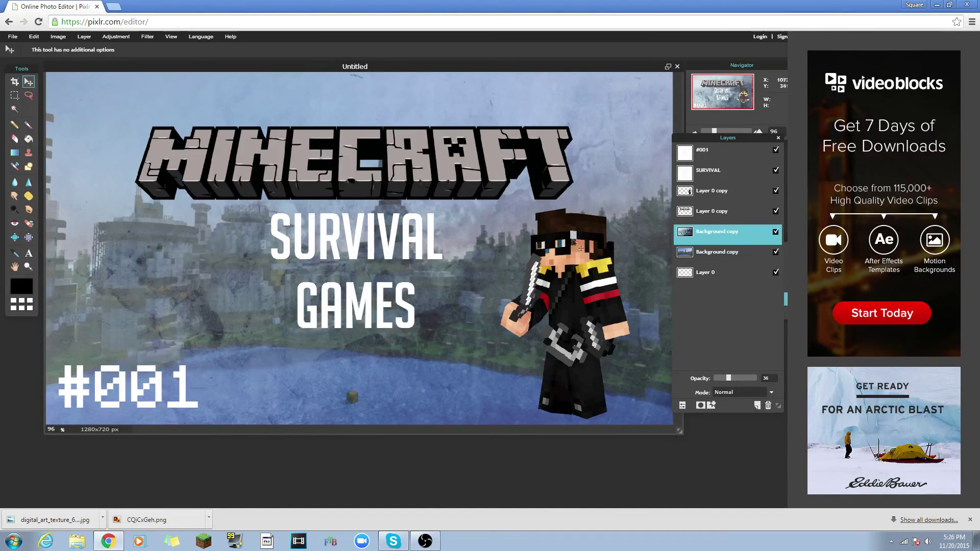
- Give the SURVIVAL GAMES layer a slightly farther drop shadow, leaving bevel and inner shadow off
left_click(717, 217)
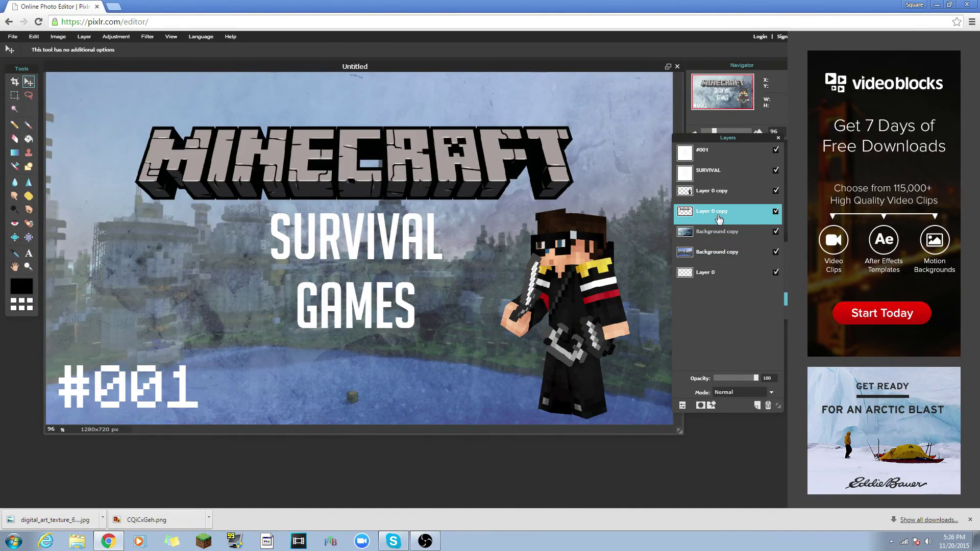
left_click(716, 179)
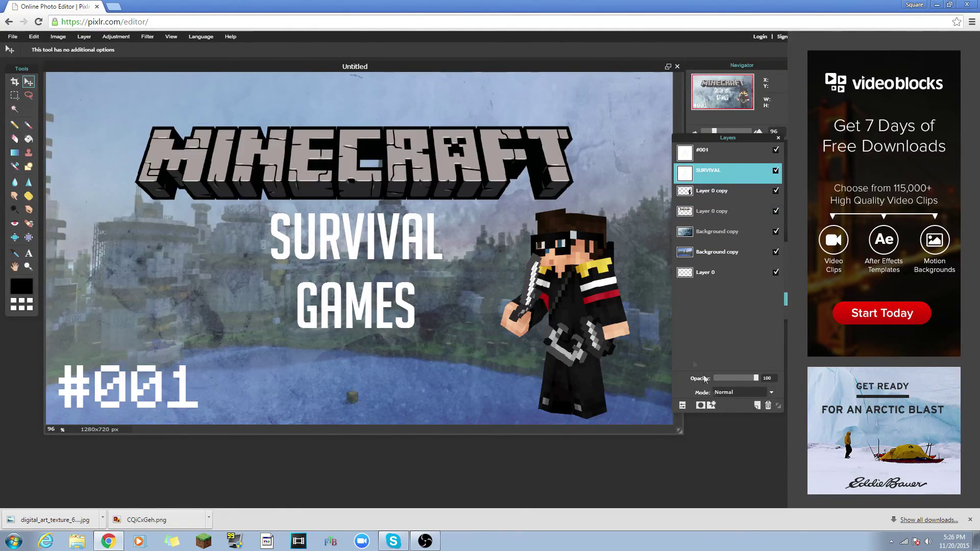
left_click(712, 406)
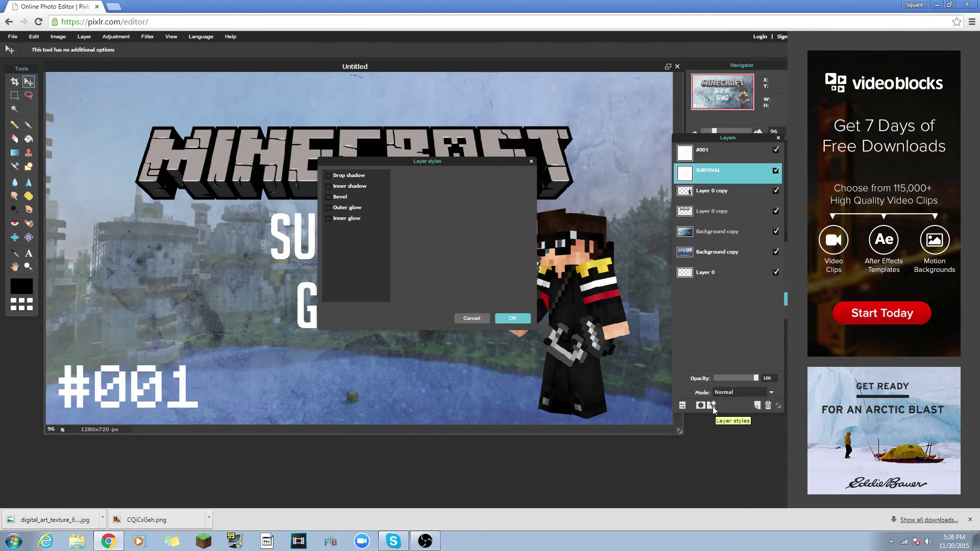
left_click(350, 178)
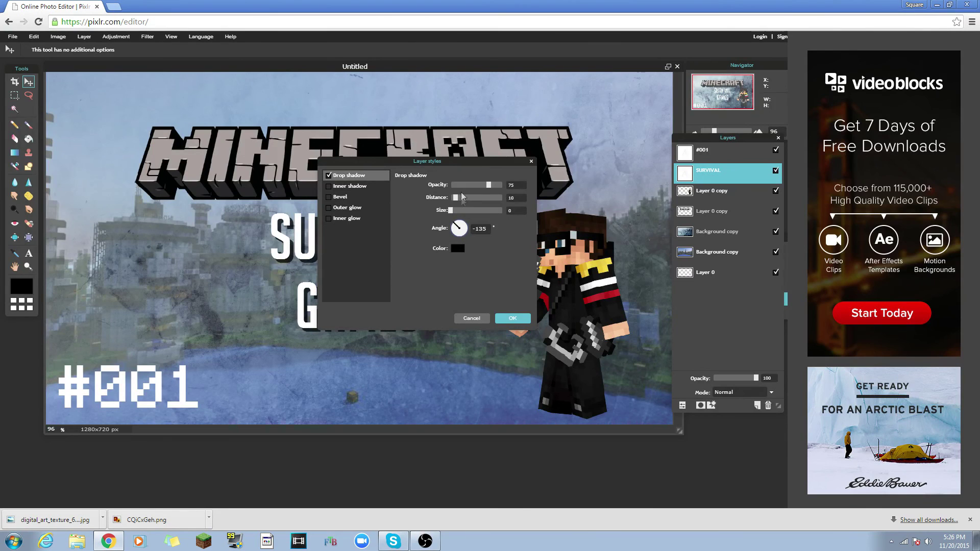
left_click_drag(454, 198, 466, 215)
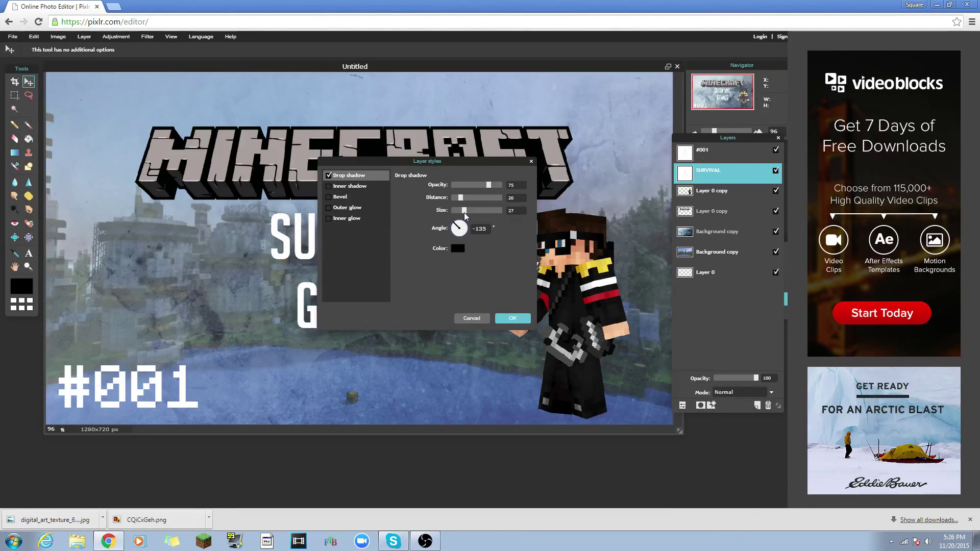
left_click(340, 197)
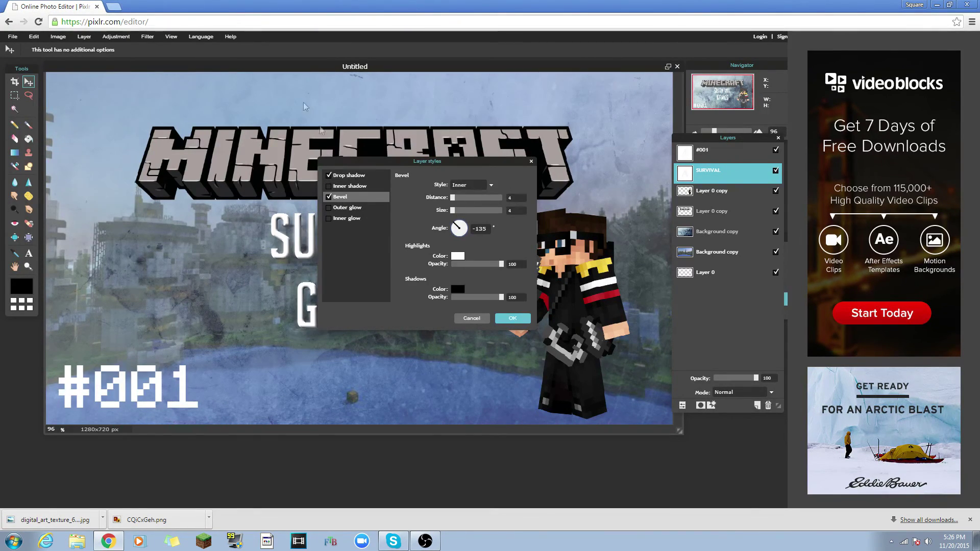
left_click(332, 198)
left_click(347, 186)
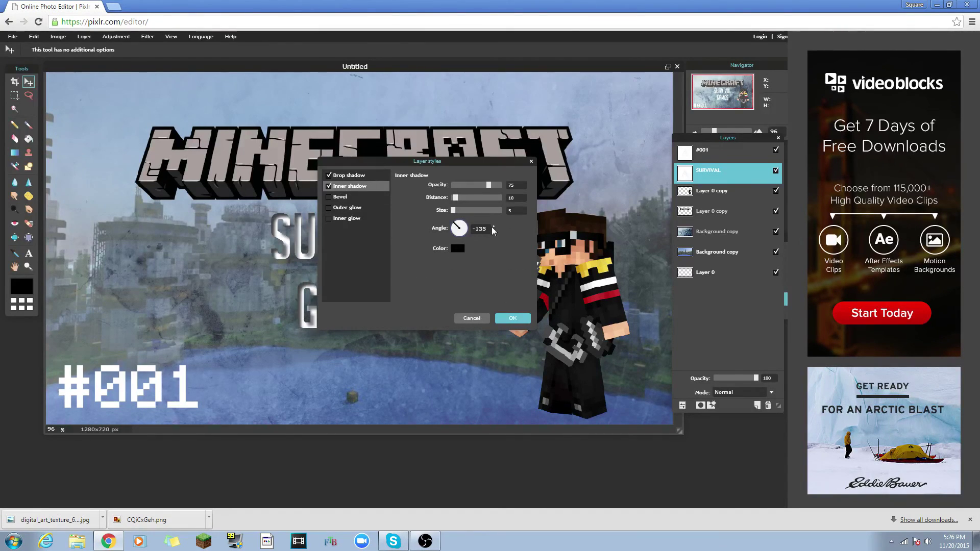
left_click(329, 186)
- Add a blue outer glow with hardness 4 and an inner glow of size 24, then apply
left_click(363, 208)
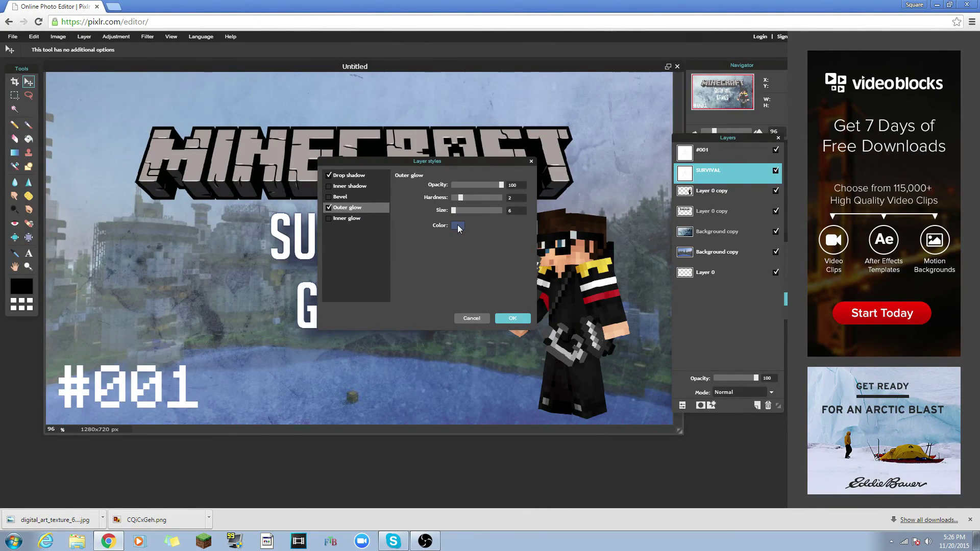
left_click(459, 227)
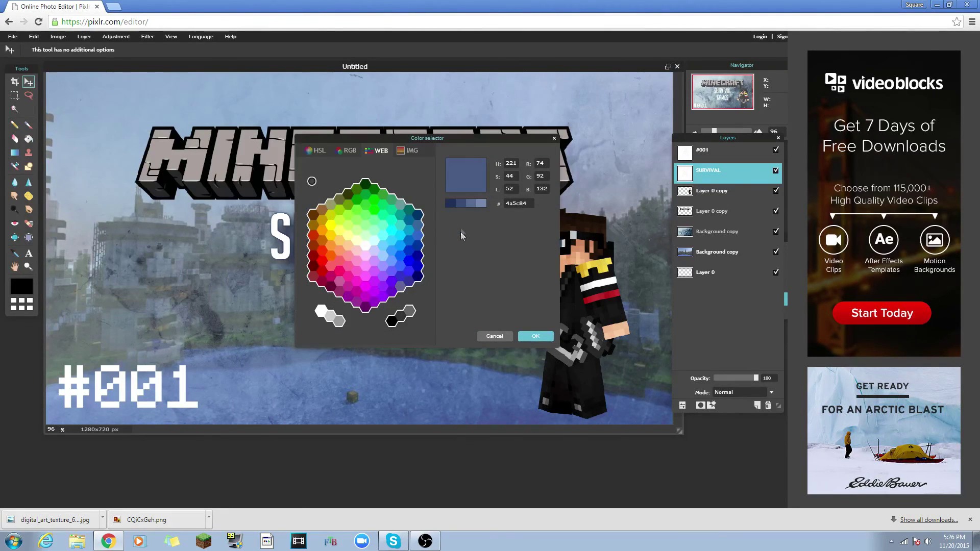
key("Return")
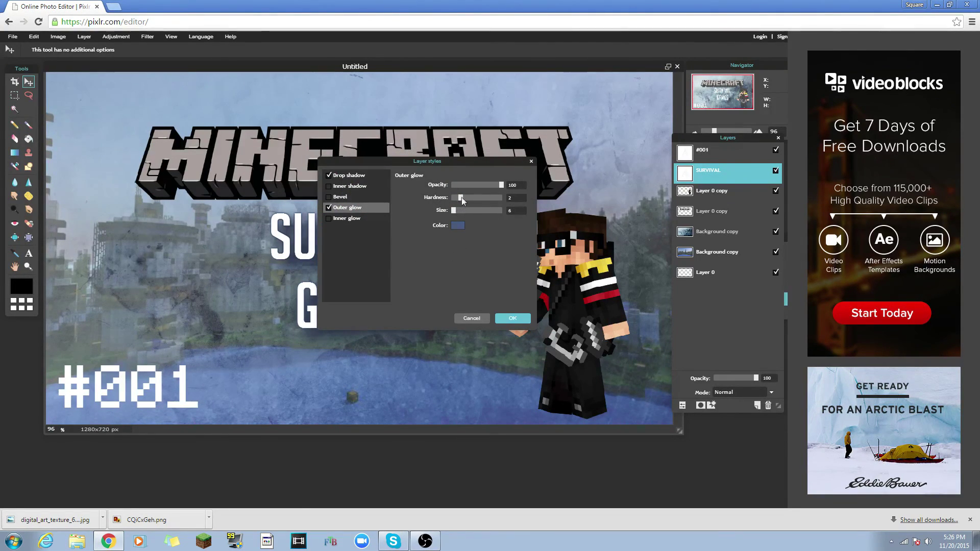
mouse_move(461, 197)
left_mouse_down()
mouse_move(472, 196)
mouse_move(459, 209)
left_mouse_up()
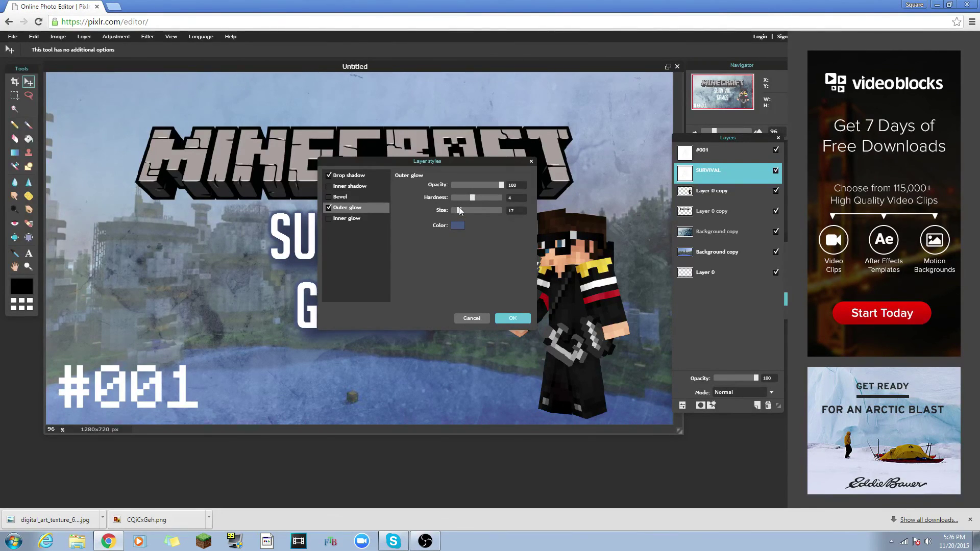
left_click(372, 219)
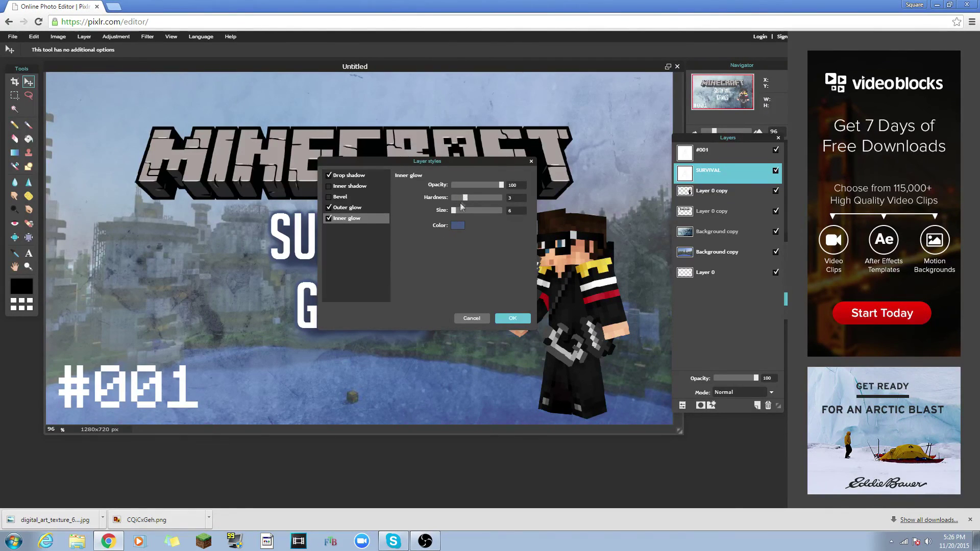
mouse_move(455, 210)
left_mouse_down()
mouse_move(474, 198)
mouse_move(465, 206)
left_mouse_up()
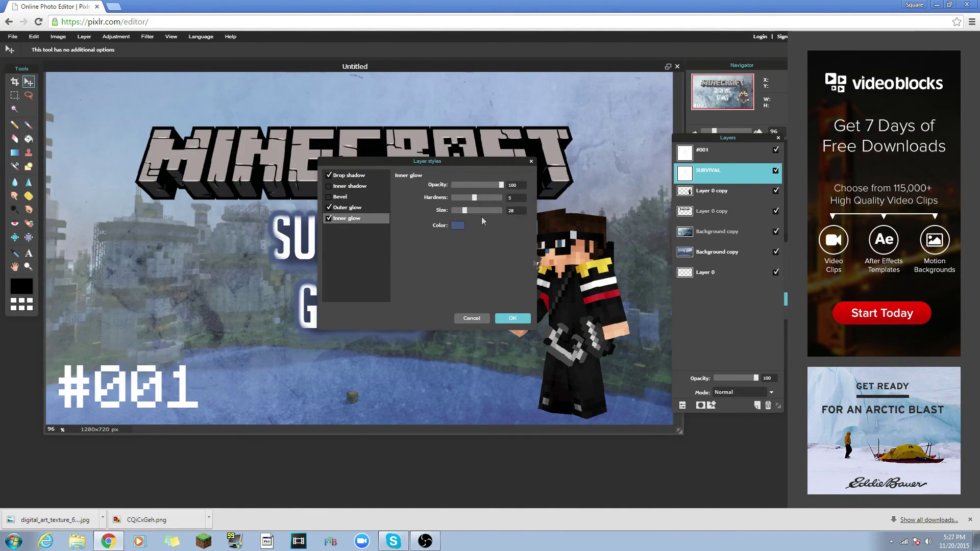
left_click(512, 318)
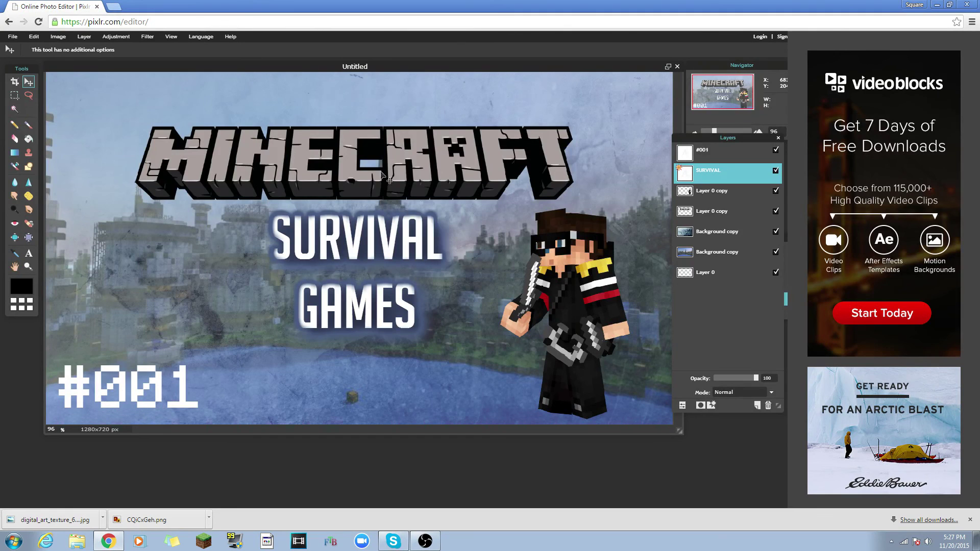
left_click(723, 149)
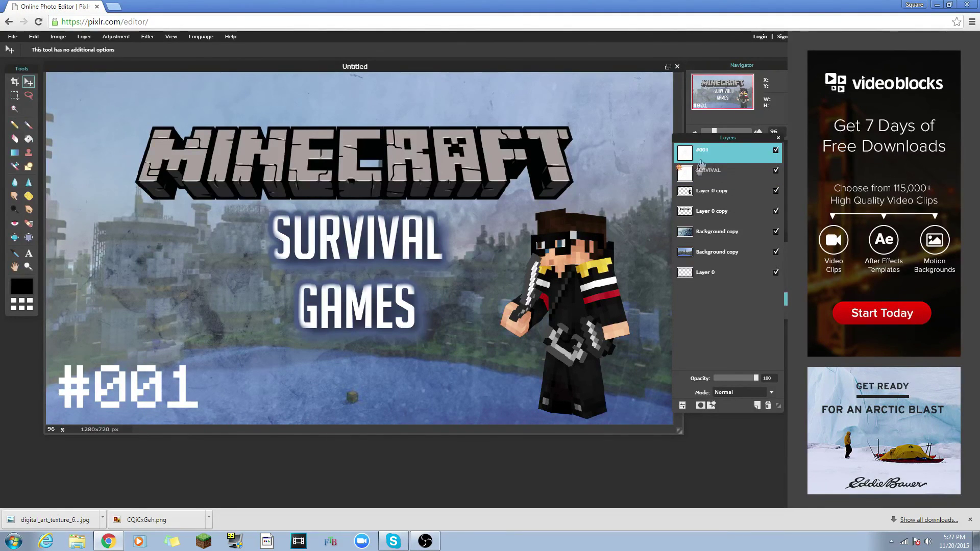
- Give #001 a drop shadow, outer glow (hardness 3, size 32) and inner glow (hardness 3)
left_click(713, 405)
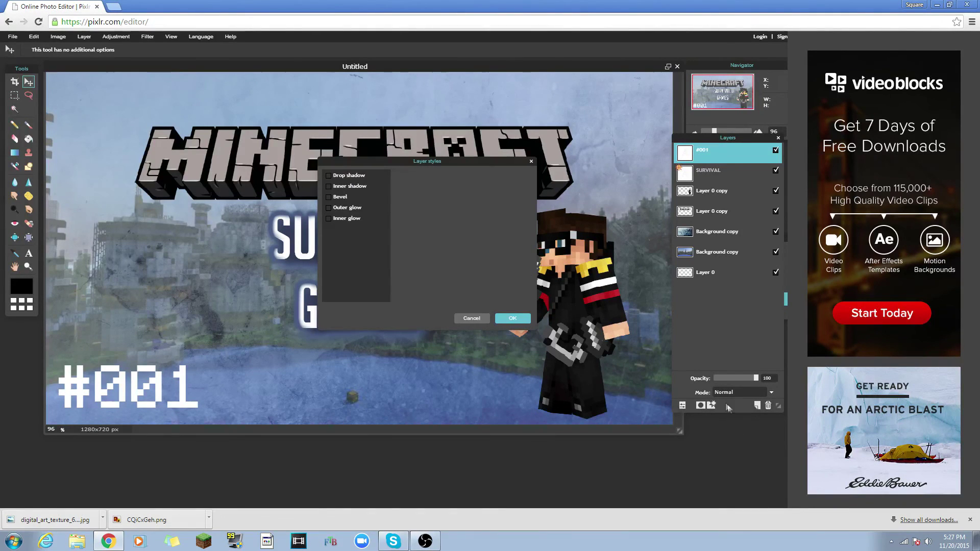
left_click(359, 176)
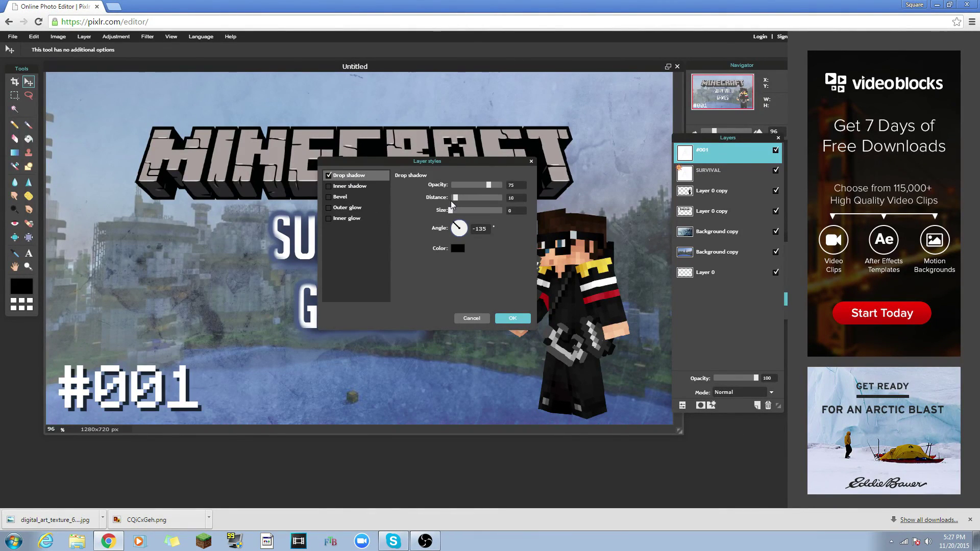
mouse_move(453, 198)
left_mouse_down()
mouse_move(462, 198)
mouse_move(462, 210)
left_mouse_up()
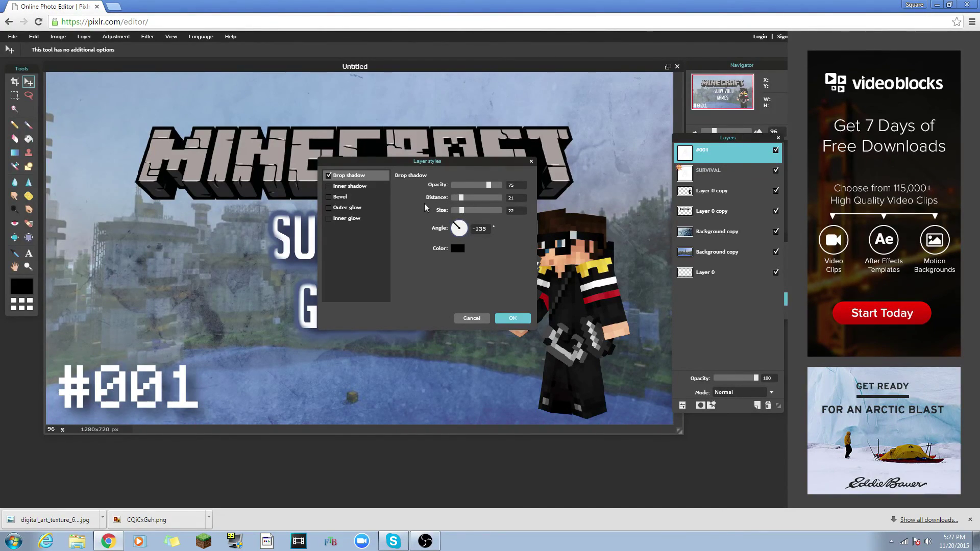
left_click(329, 208)
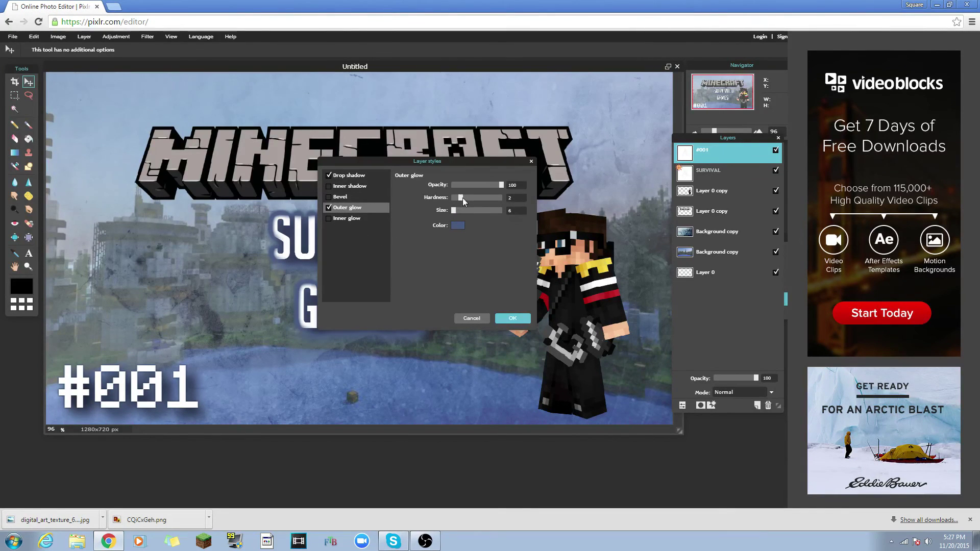
left_click(464, 199)
left_click_drag(455, 207, 467, 208)
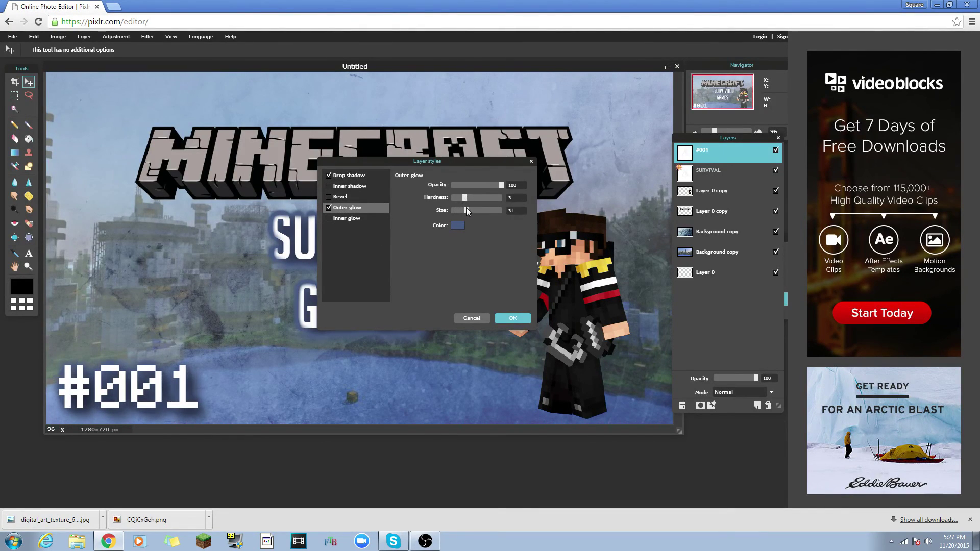
left_click(378, 220)
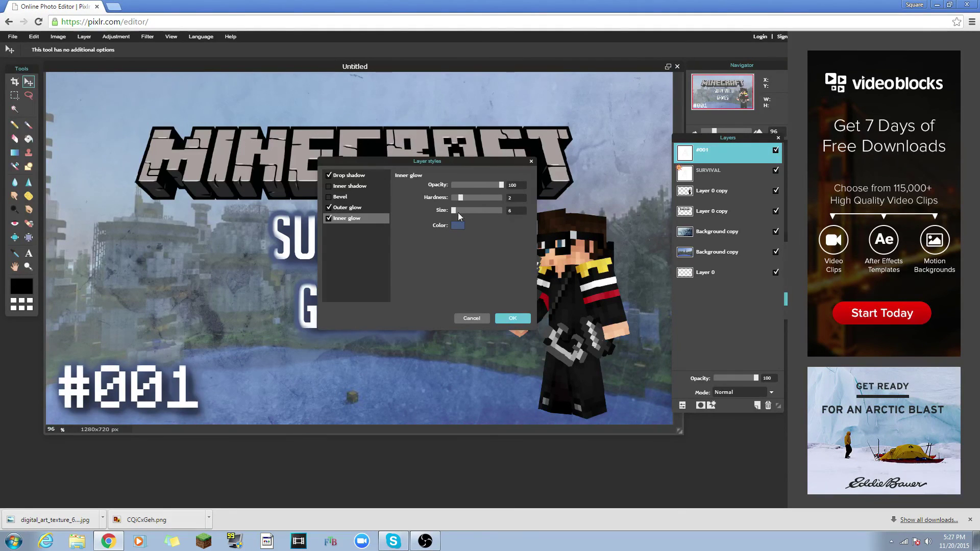
left_click(465, 198)
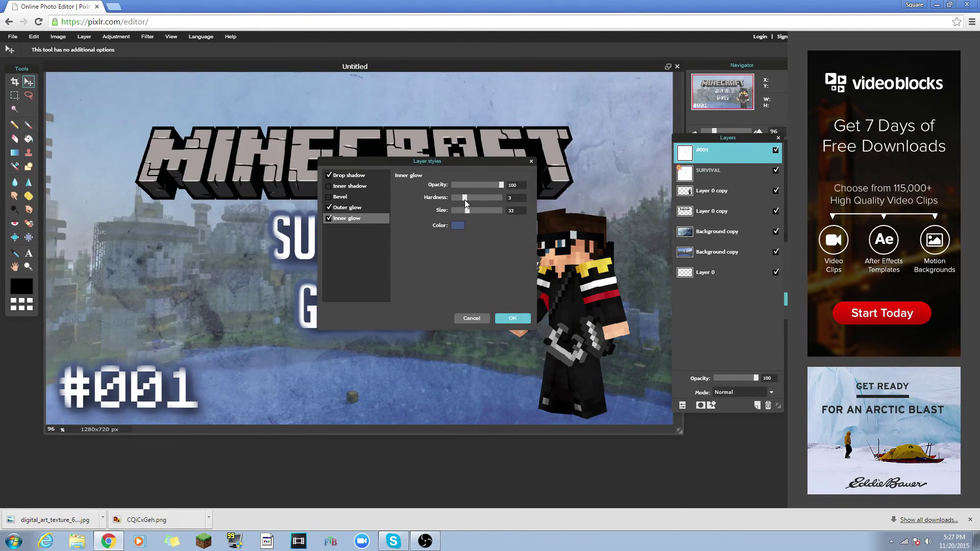
left_click(512, 318)
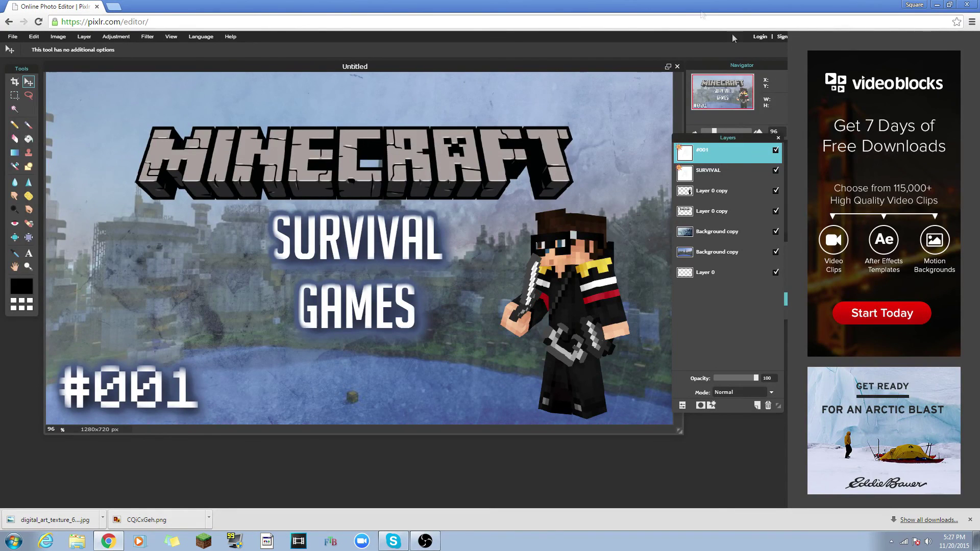
left_click(729, 212)
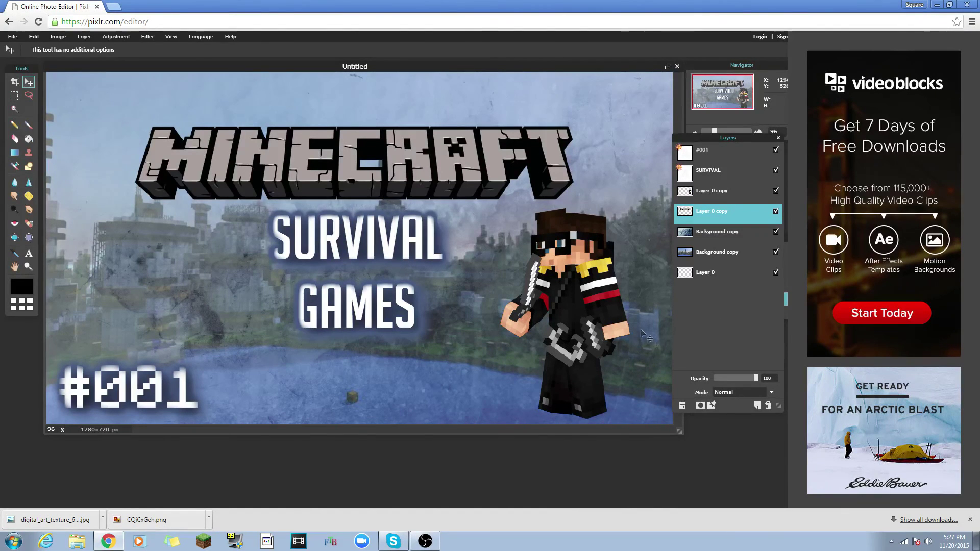
- Give the MINECRAFT logo a larger drop shadow, outer glow at hardness 2, and a stronger inner glow
left_click(712, 405)
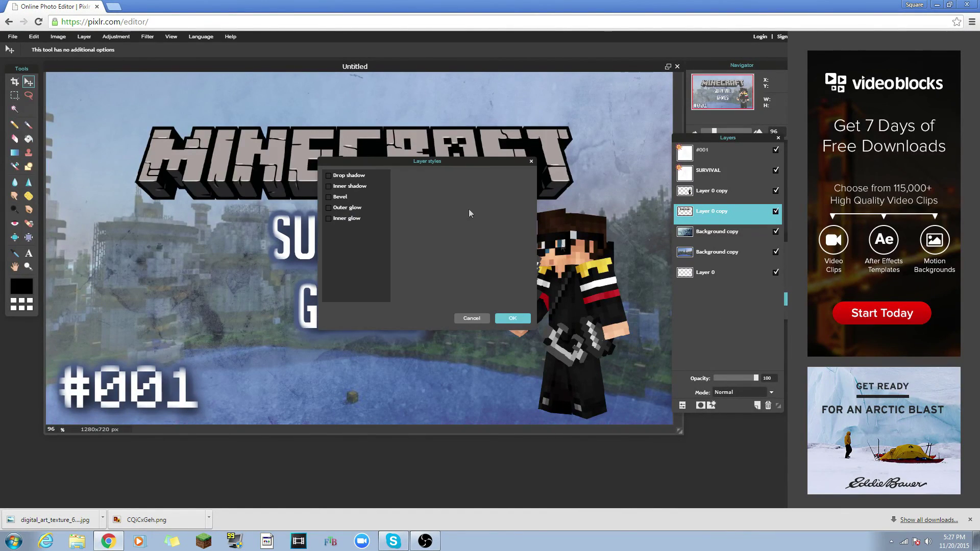
left_click(365, 175)
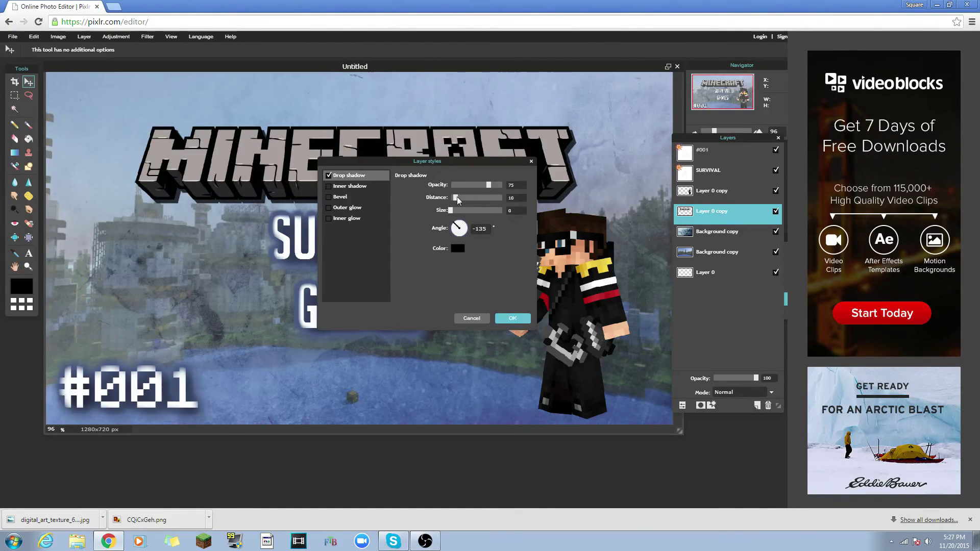
left_click_drag(461, 197, 464, 210)
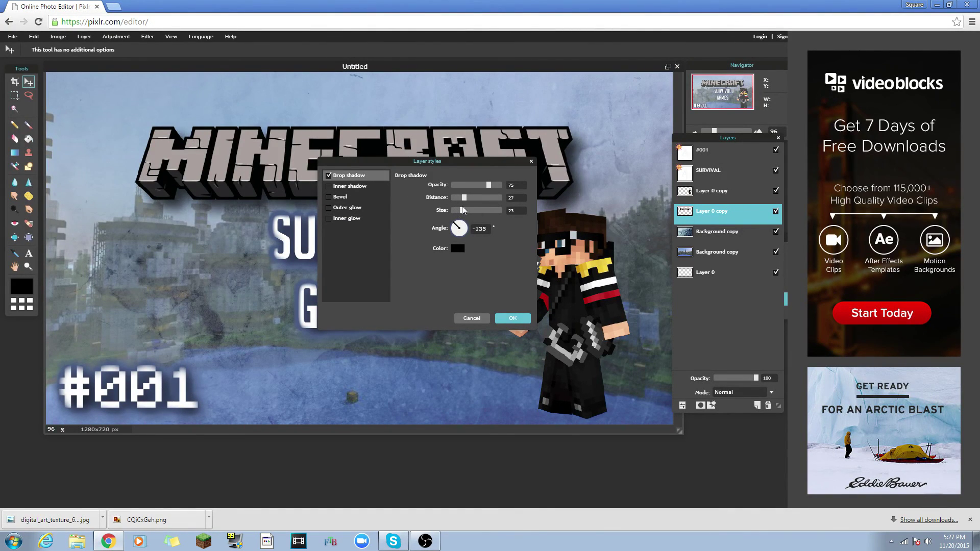
left_click(347, 207)
left_click_drag(464, 197, 460, 207)
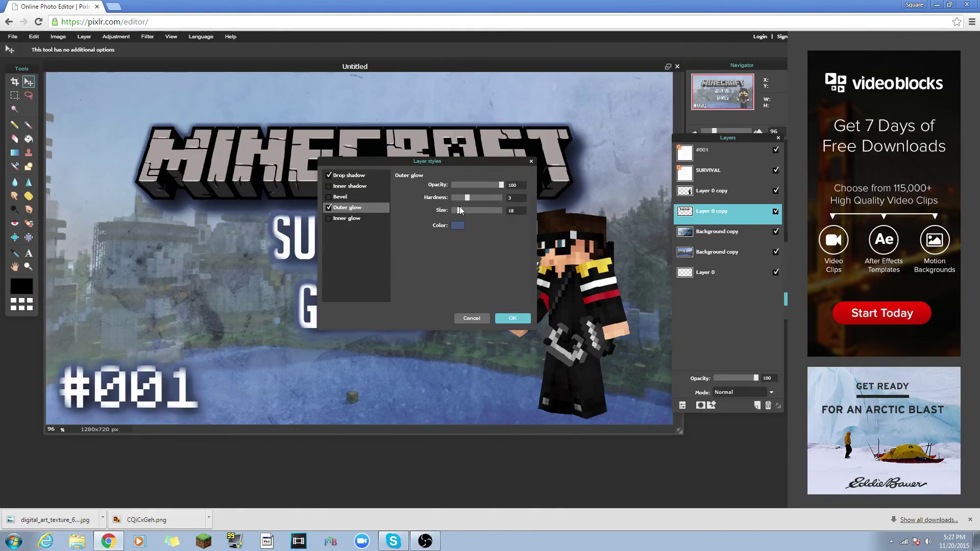
left_click_drag(463, 198, 460, 198)
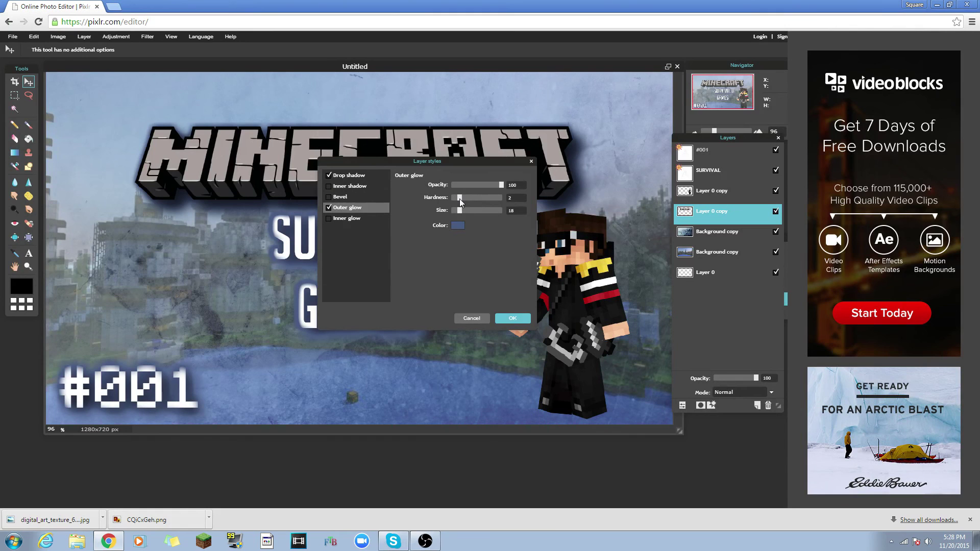
left_click(378, 219)
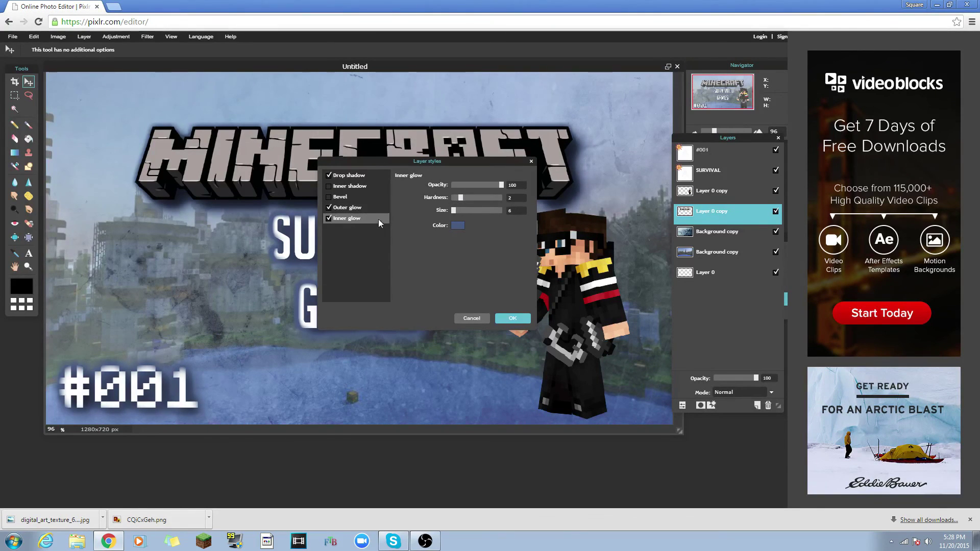
left_click_drag(466, 197, 466, 208)
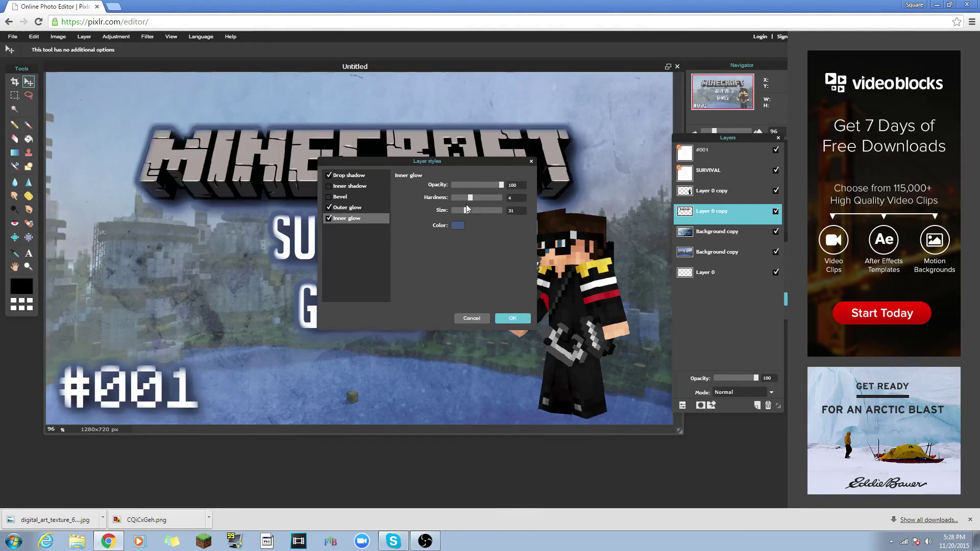
left_click(513, 318)
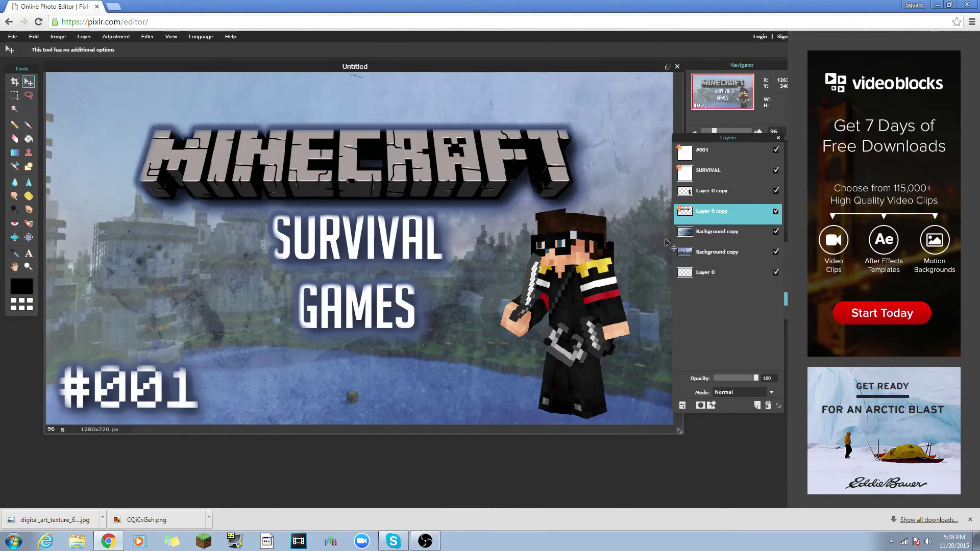
left_click_drag(700, 218, 717, 204)
- Give the character layer a drop shadow with distance increased to 28
left_click(717, 202)
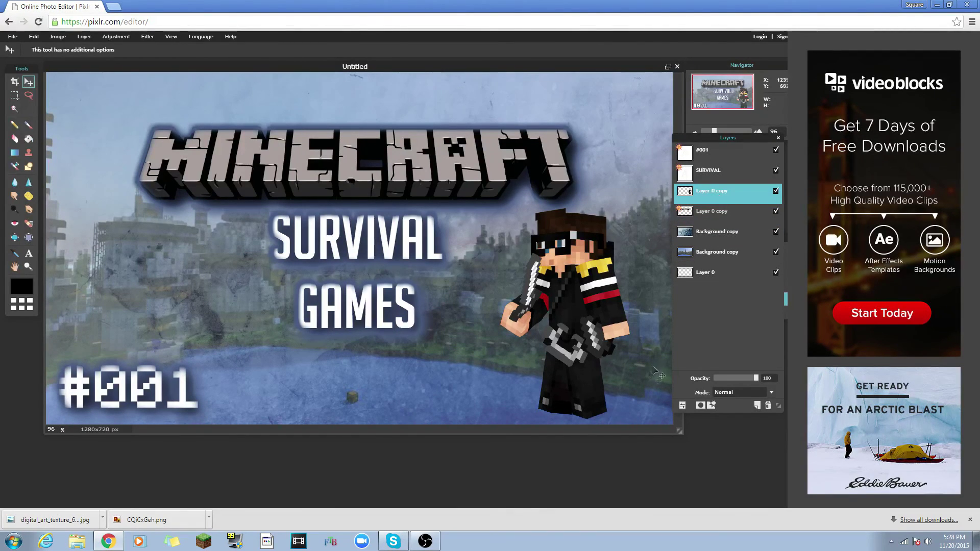
left_click(713, 408)
left_click(343, 186)
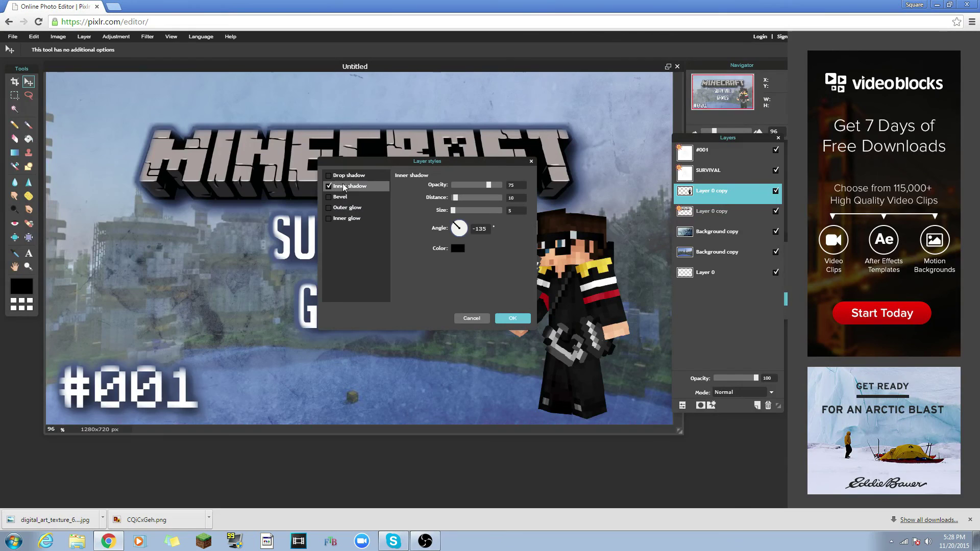
left_click(347, 177)
left_click(343, 186)
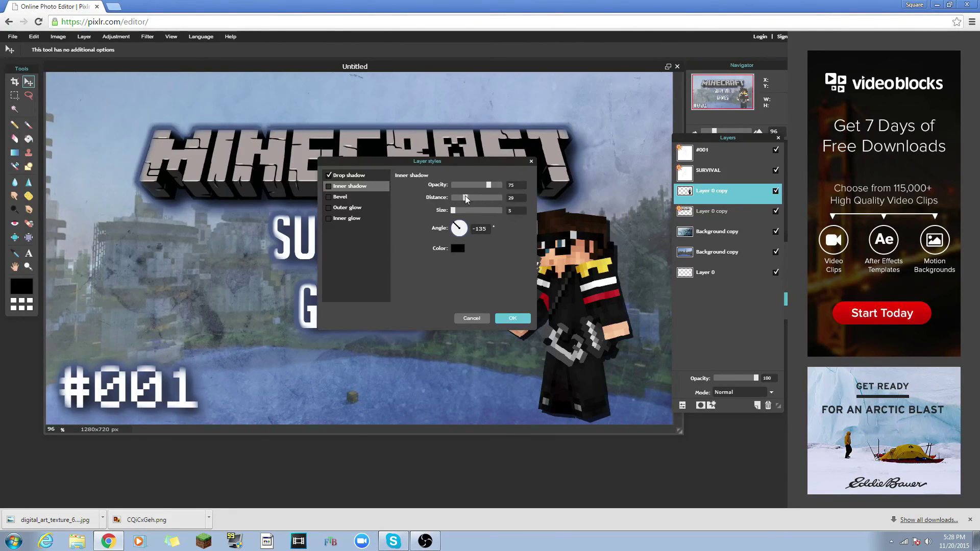
left_click(385, 175)
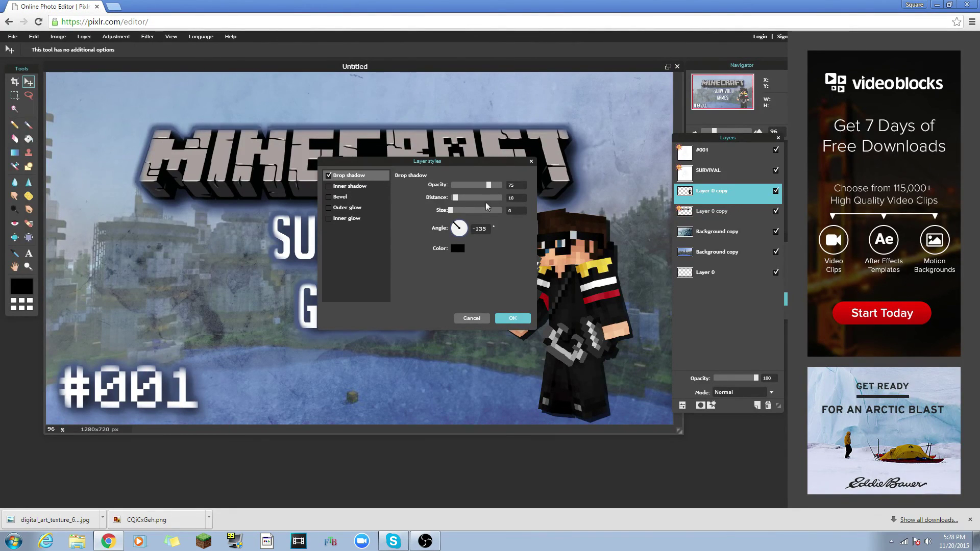
left_click_drag(459, 198, 470, 207)
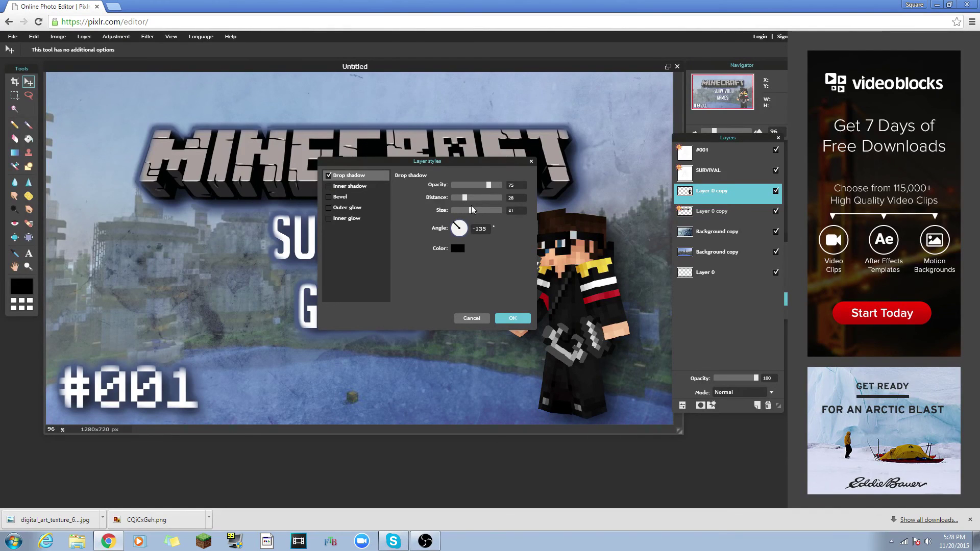
left_click(512, 318)
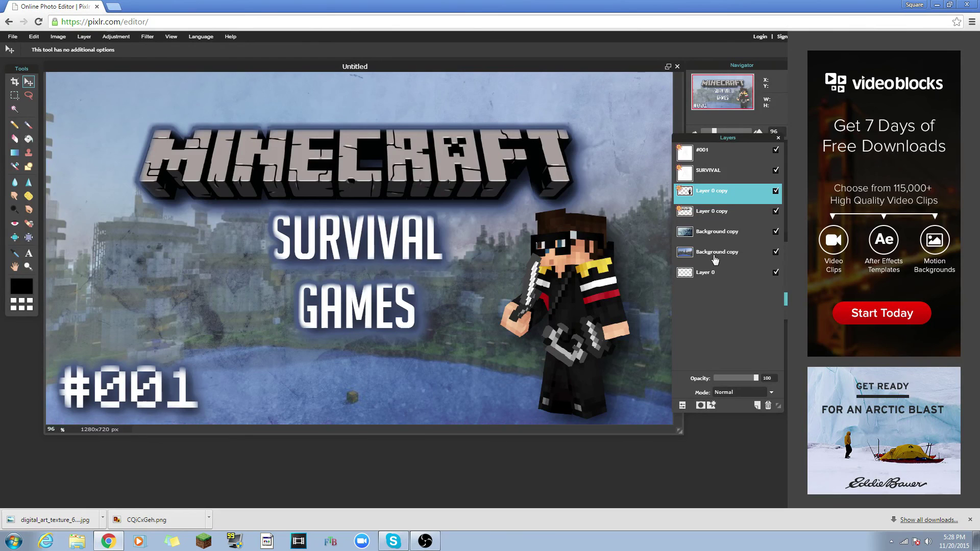
- Add an outer glow of size 35 and an inner glow to the character
left_click(711, 406)
left_click(346, 208)
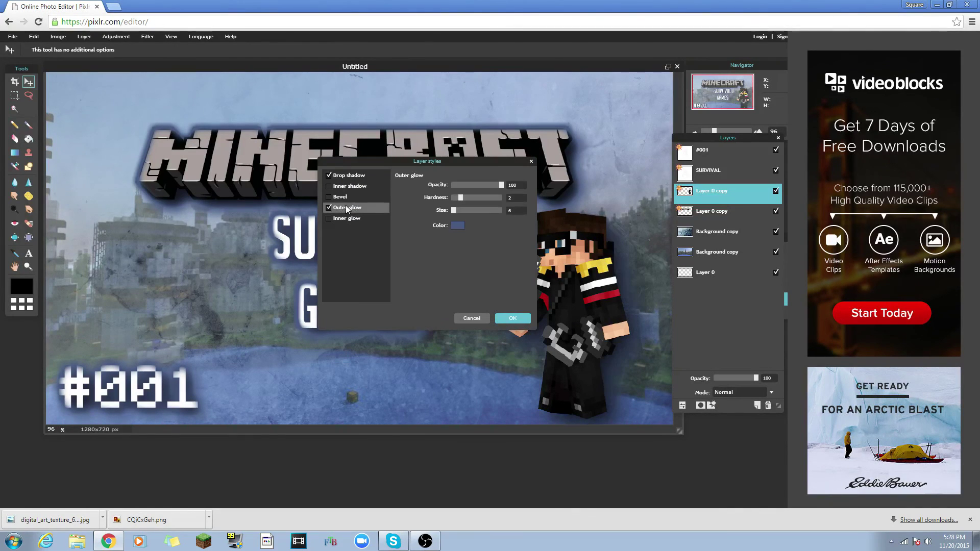
mouse_move(454, 211)
left_mouse_down()
mouse_move(468, 211)
mouse_move(464, 197)
mouse_move(460, 210)
left_mouse_up()
left_click(347, 219)
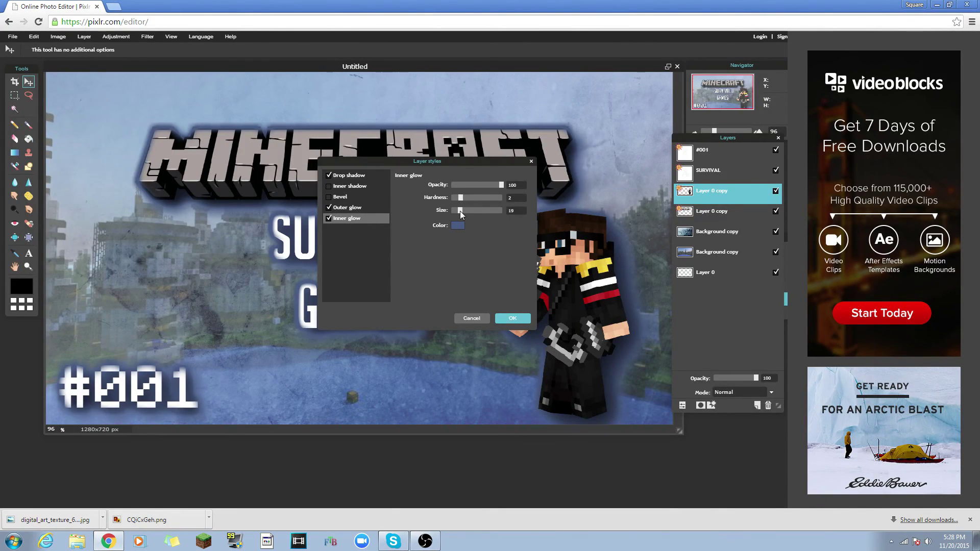
left_click(512, 318)
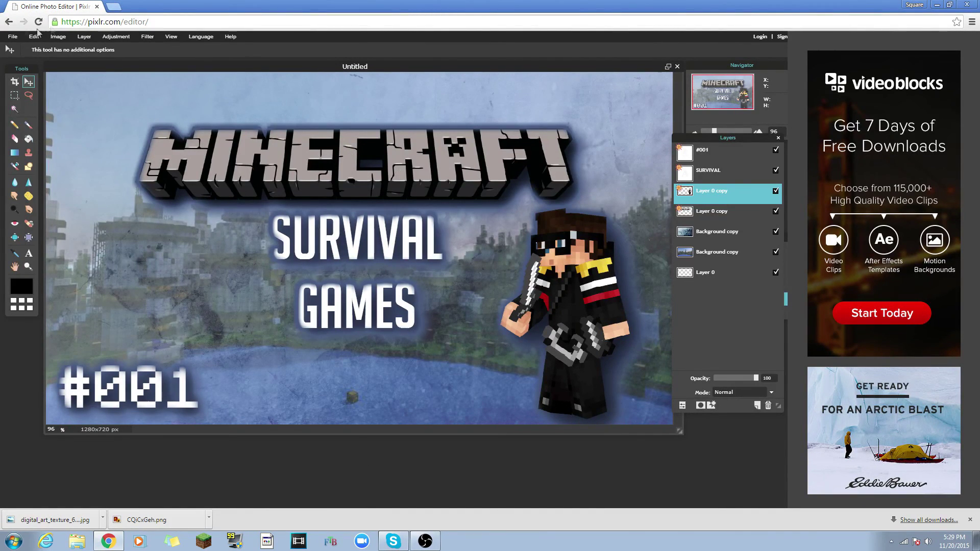
- Save the thumbnail as a layered PXD named 'Minecraft SG Thumbnail Tutorial'
left_click(13, 36)
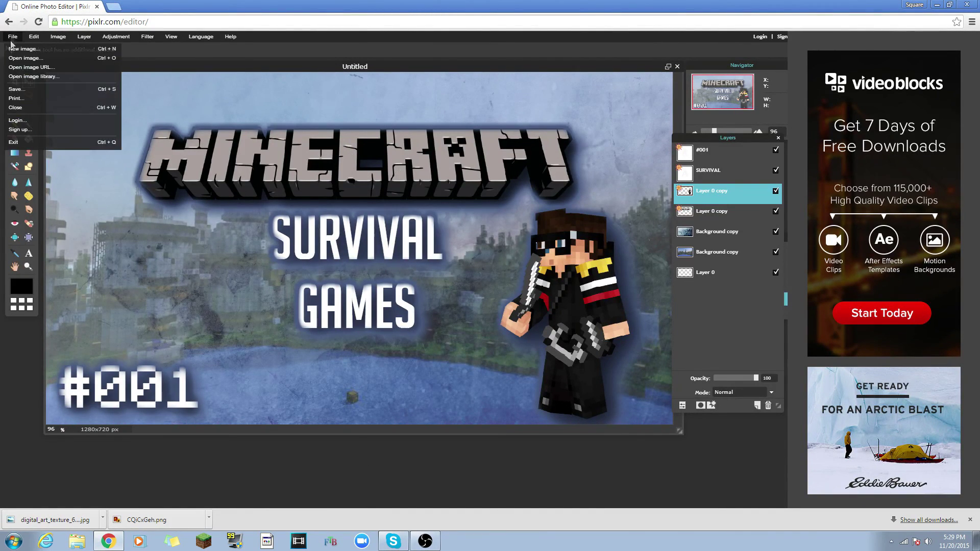
left_click(23, 89)
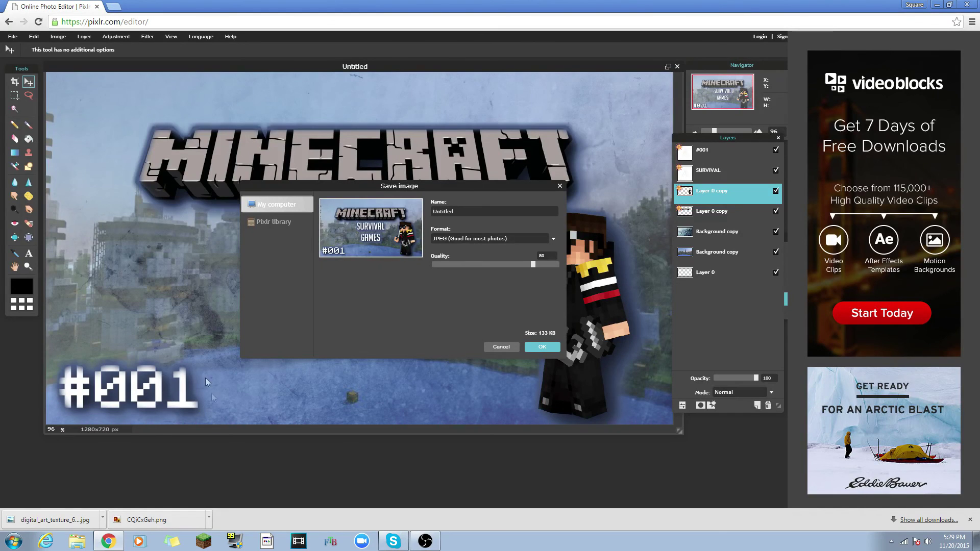
left_click(553, 240)
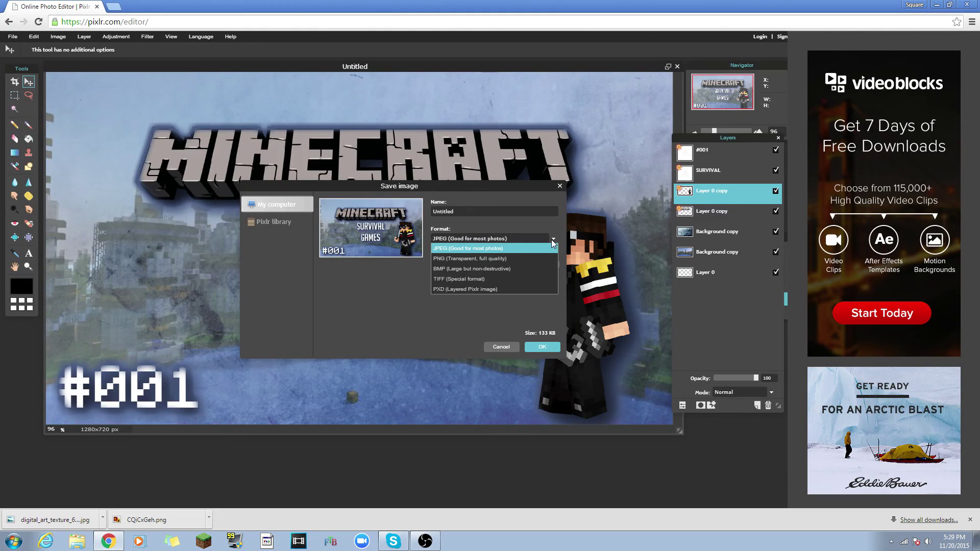
left_click(485, 289)
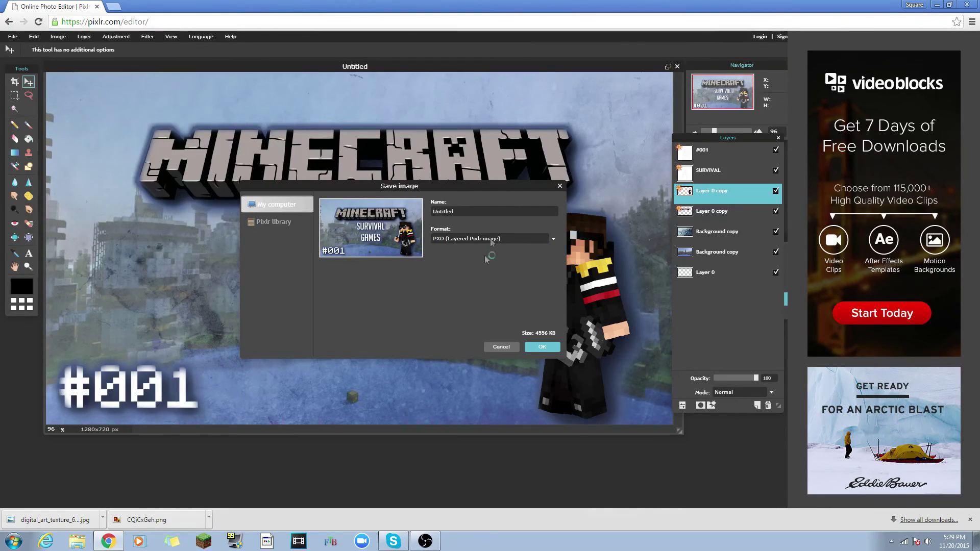
double_click(451, 213)
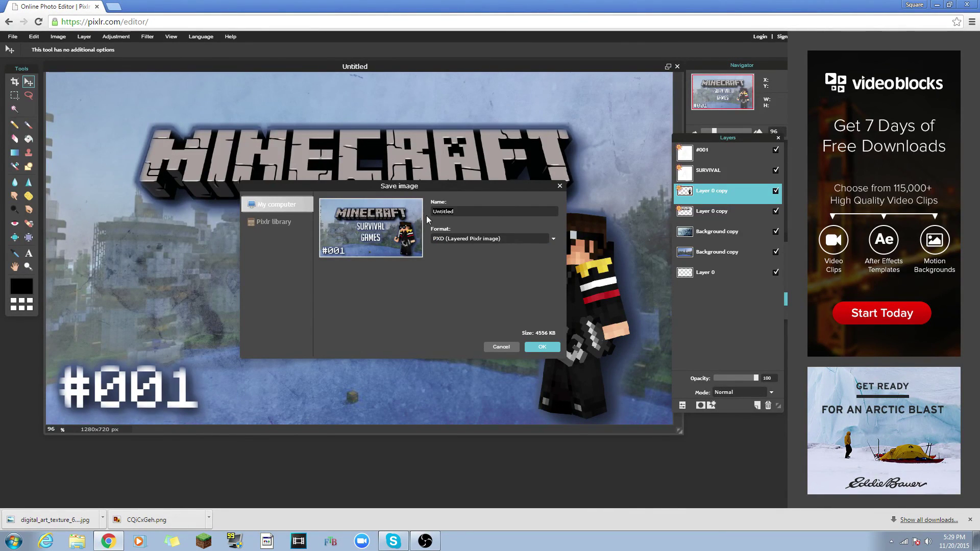
key("BackSpace")
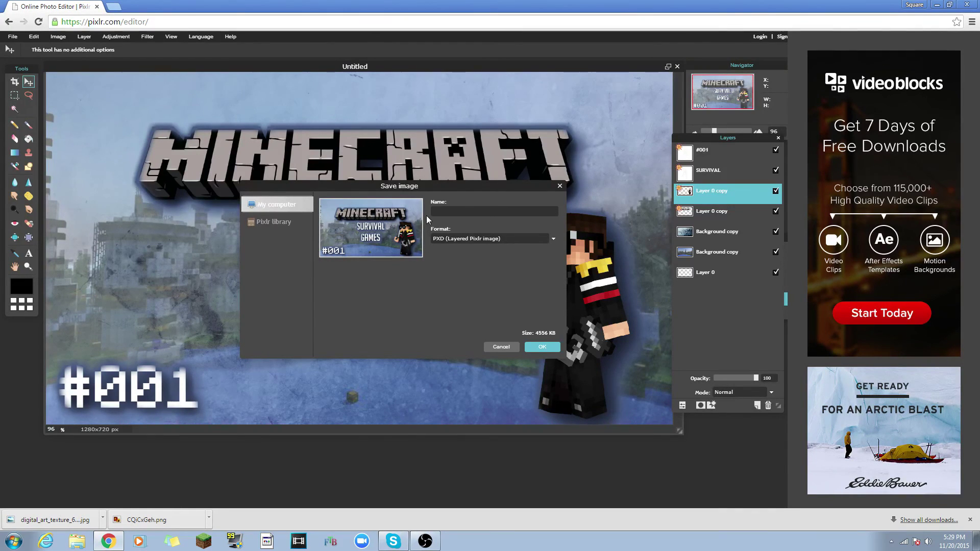
type("Minecraft")
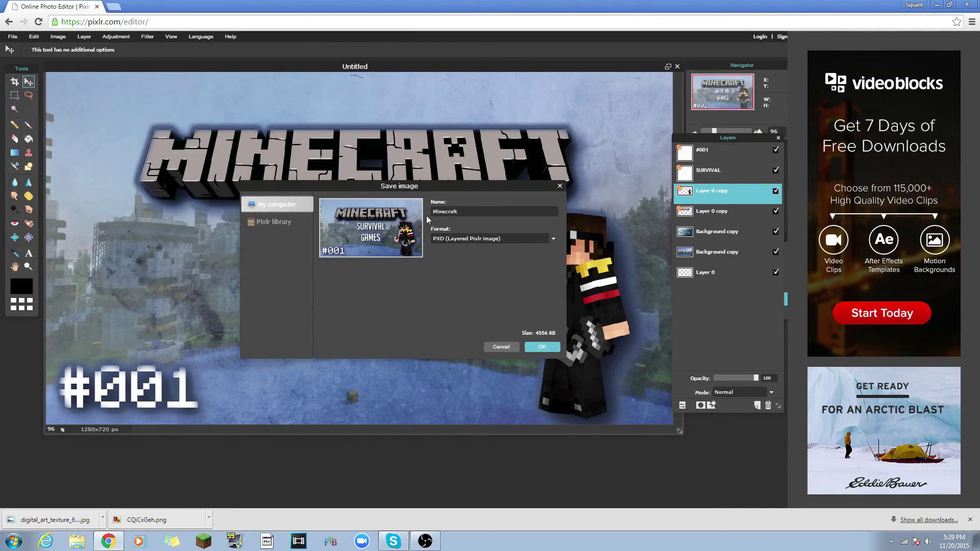
type(" SG Thumbnail Tutorial")
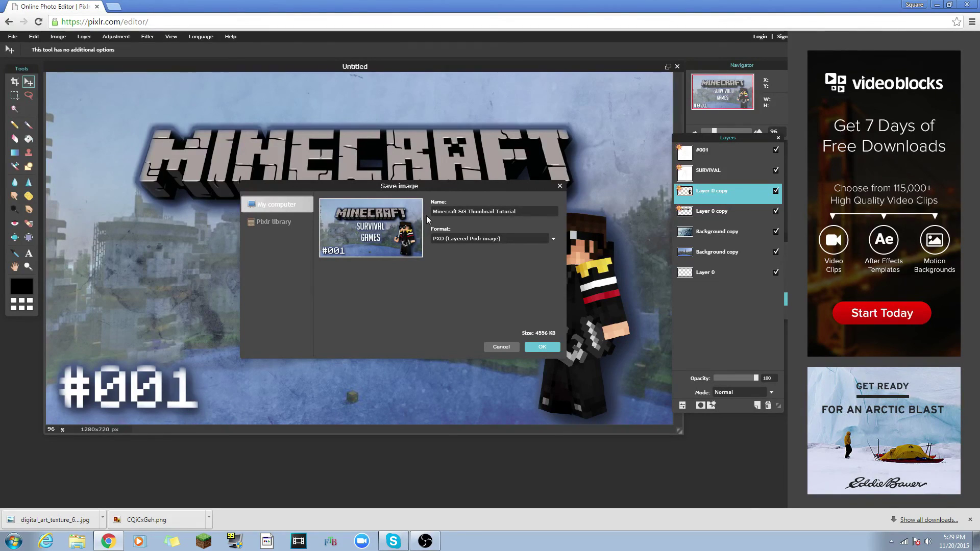
left_click(542, 347)
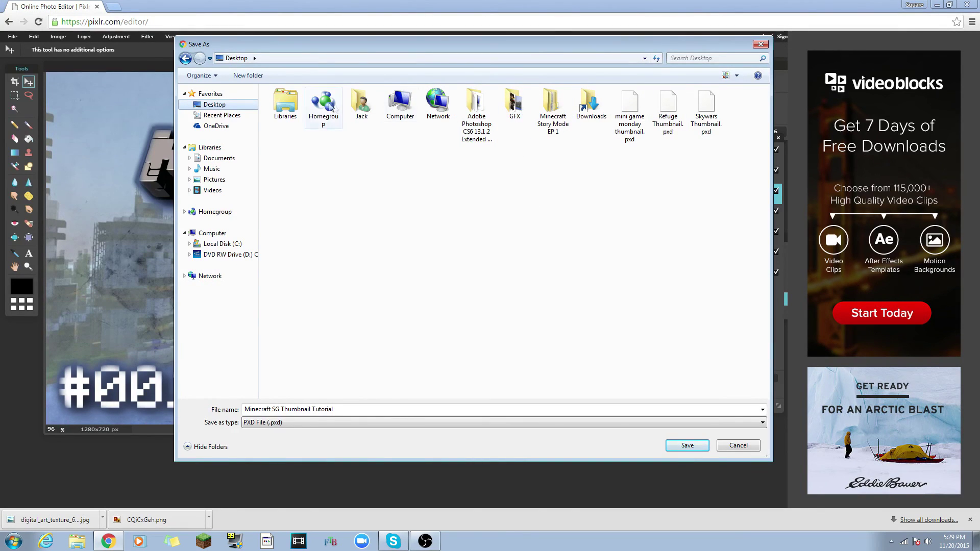
- Store the PXD in the GFX > already made thumbs folder
double_click(516, 105)
double_click(284, 105)
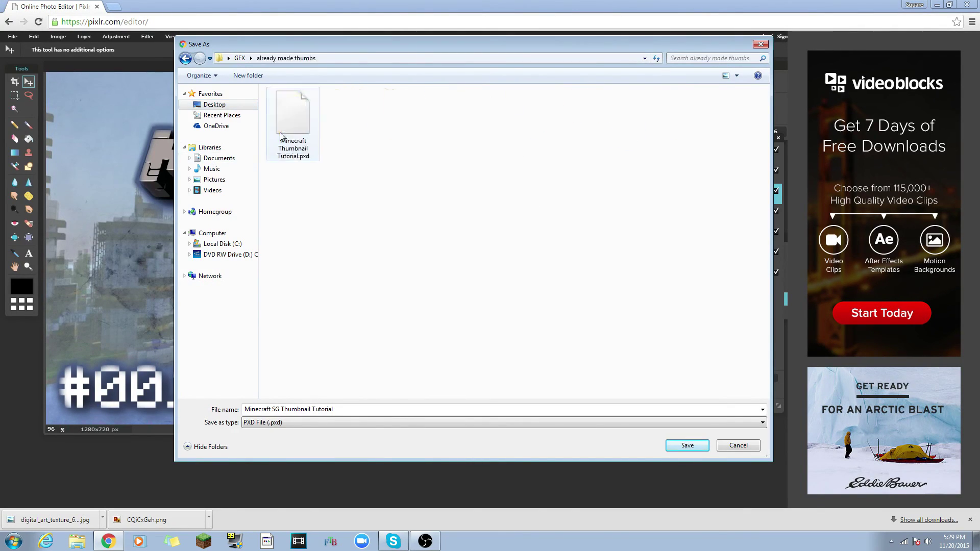
left_click(679, 447)
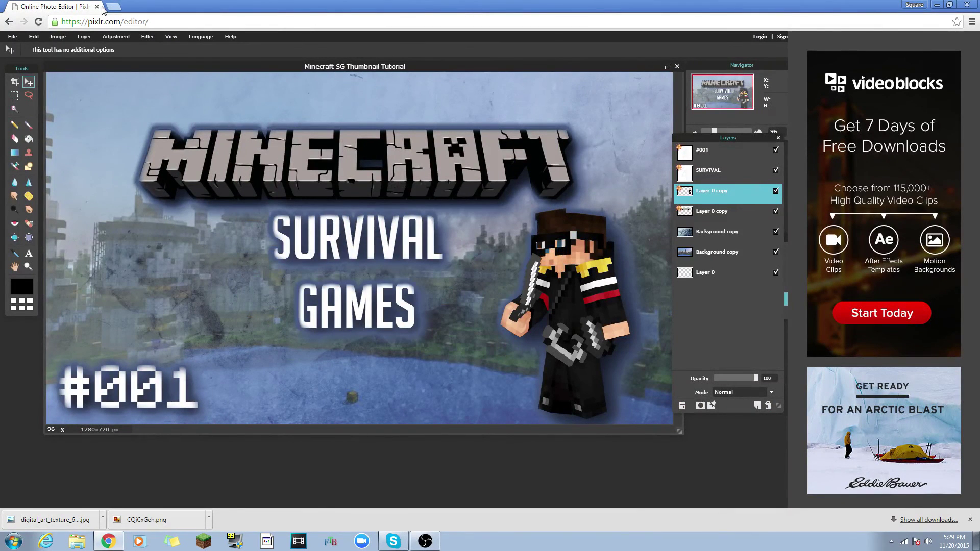
- Reload the editor page and reopen Minecraft SG Thumbnail Tutorial.pxd from the computer
left_click(117, 22)
key("Return")
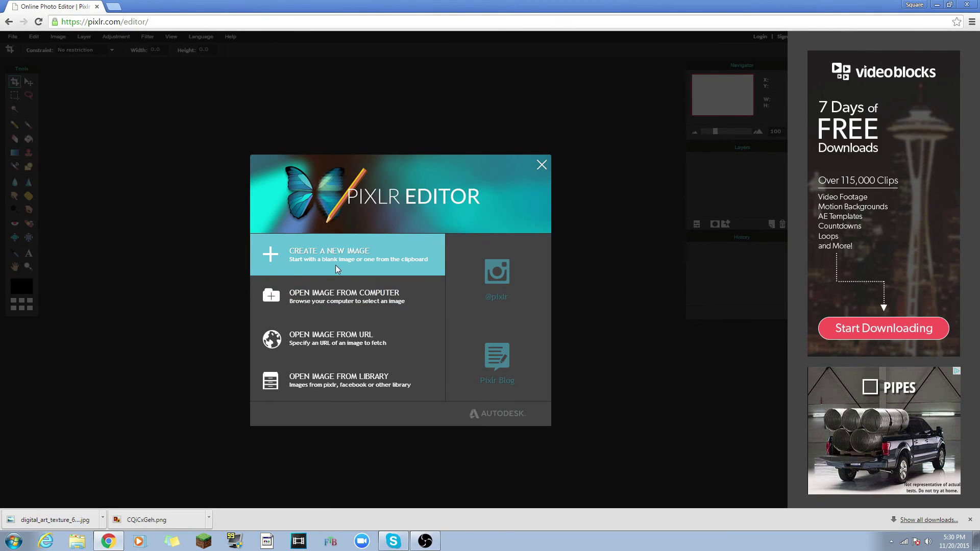
left_click(342, 295)
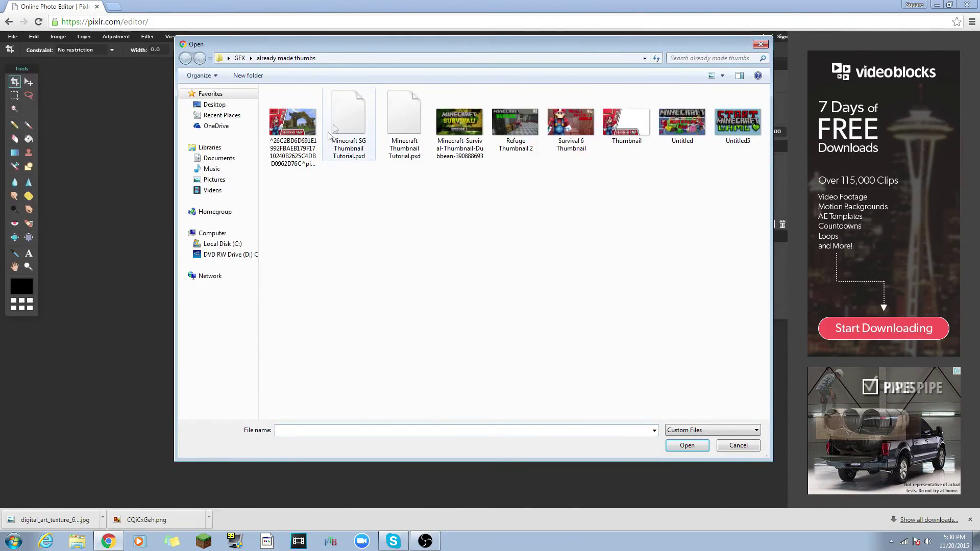
left_click(351, 122)
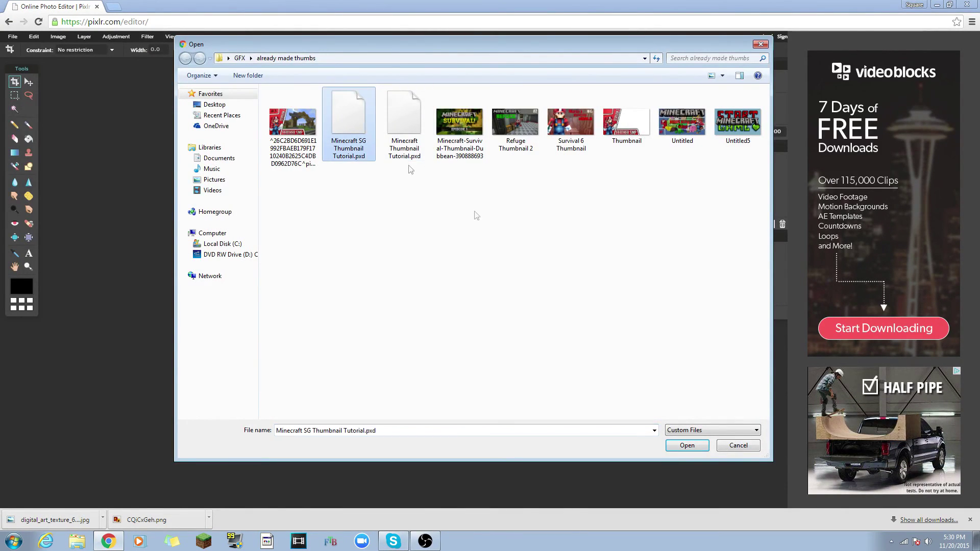
left_click(668, 445)
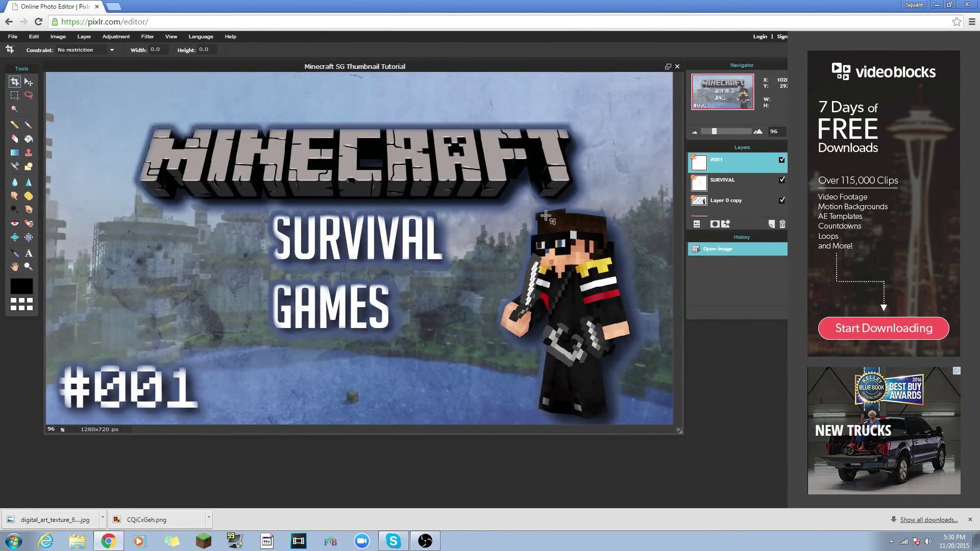
- Centre-align the SURVIVAL GAMES text so GAMES sits centred under SURVIVAL
left_click(734, 185)
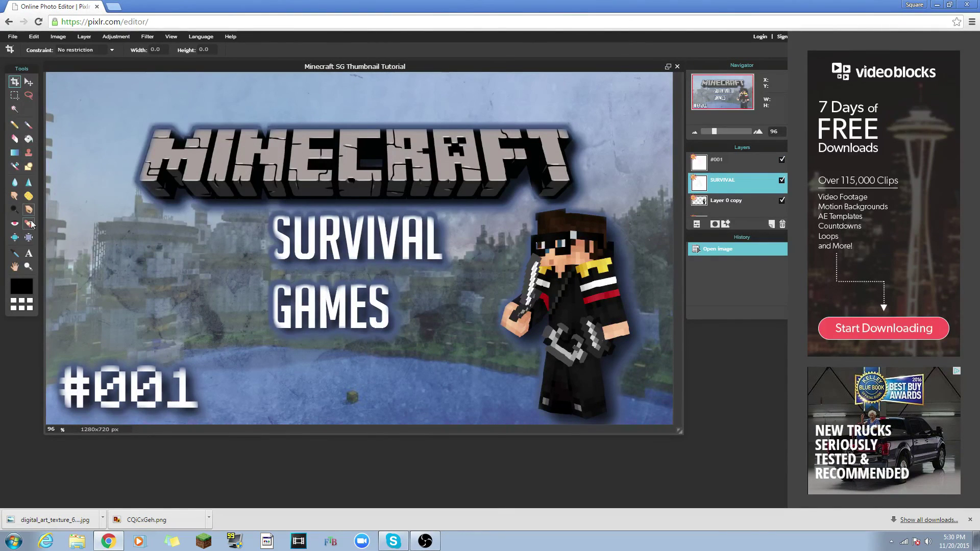
left_click(29, 253)
left_click(339, 289)
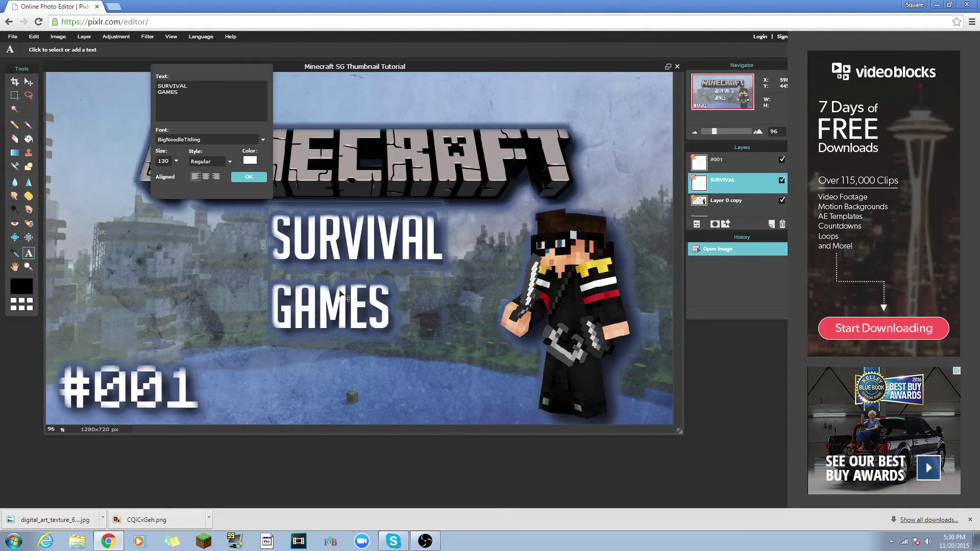
left_click(206, 176)
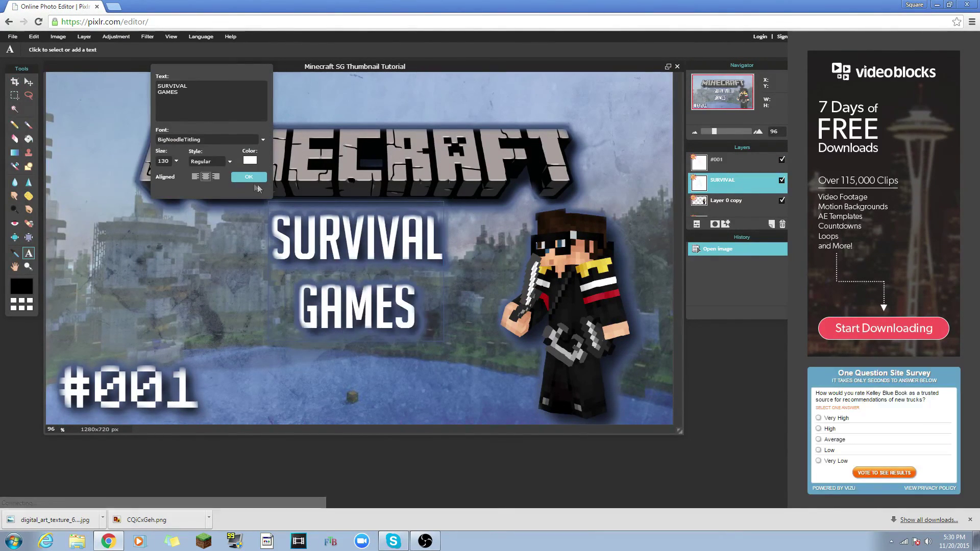
left_click(256, 178)
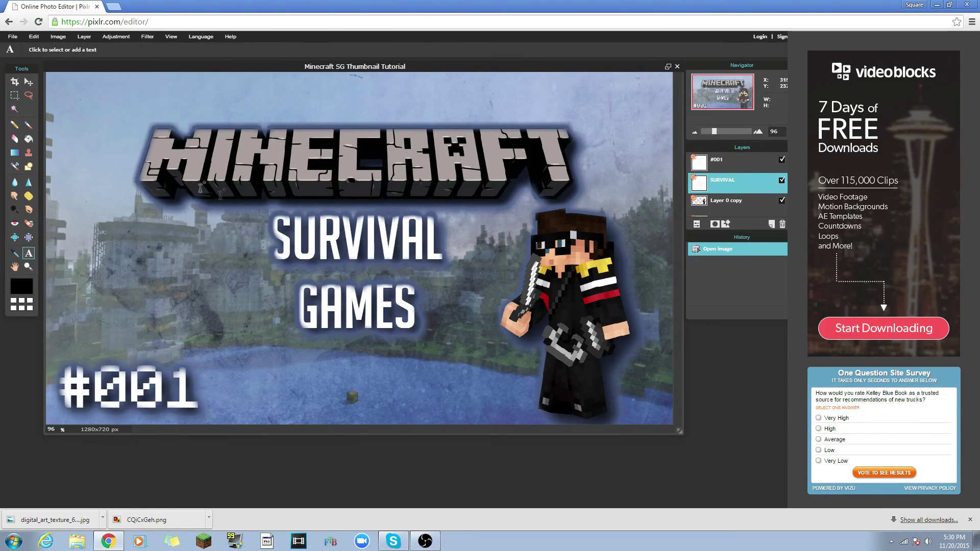
- Change the lower-left episode number from #001 to #002
left_click(748, 163)
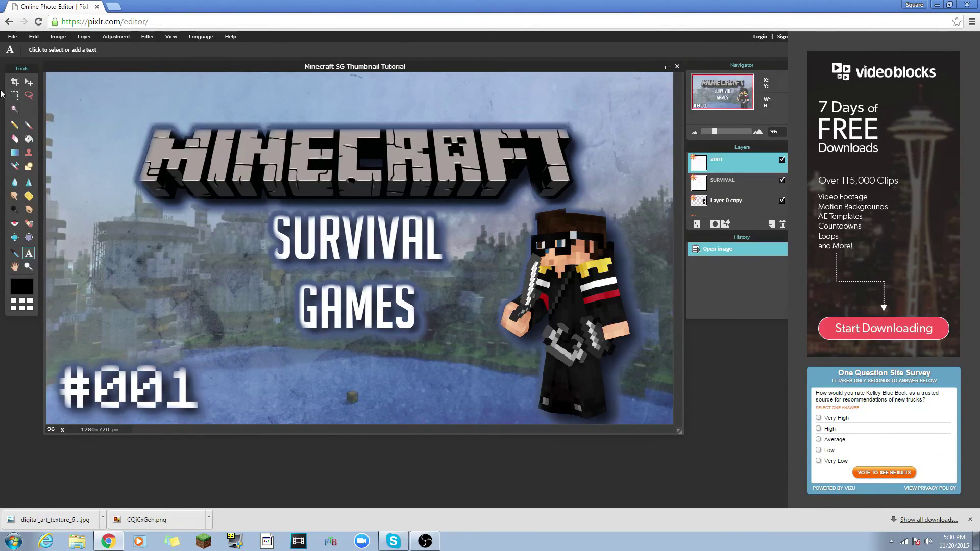
left_click(165, 361)
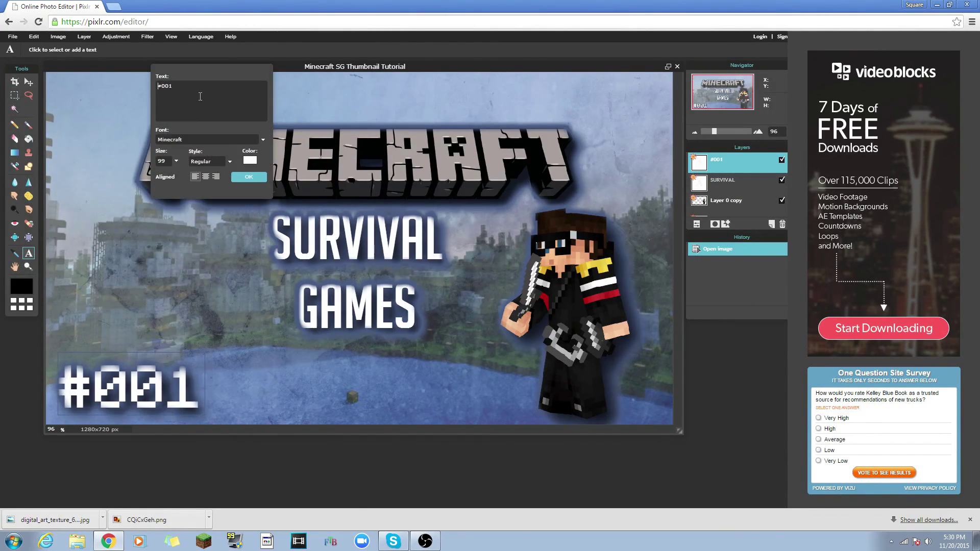
key("BackSpace")
type("2")
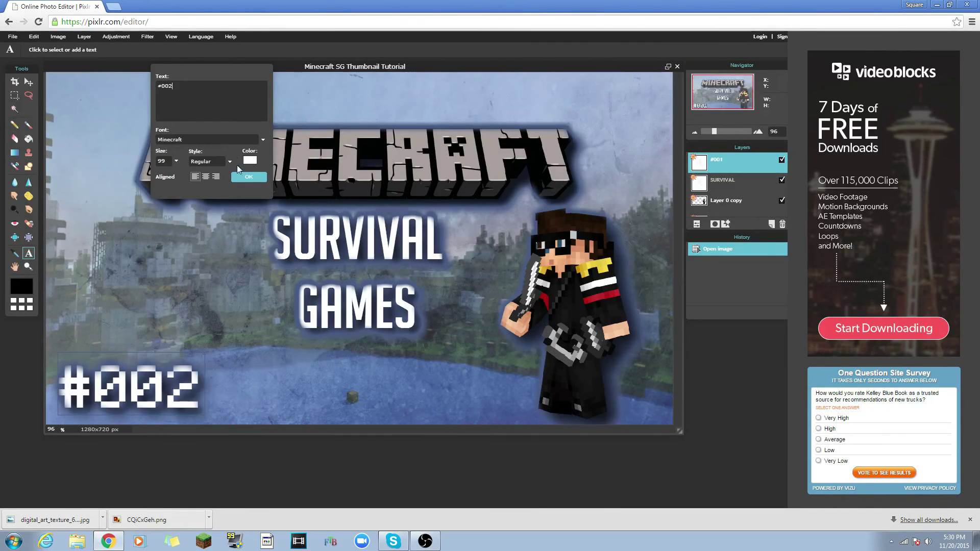
left_click(248, 178)
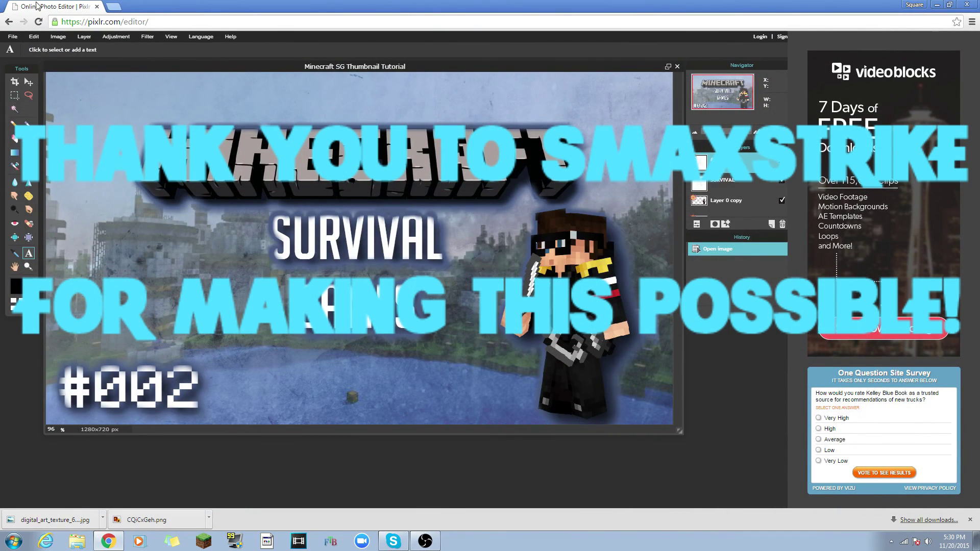